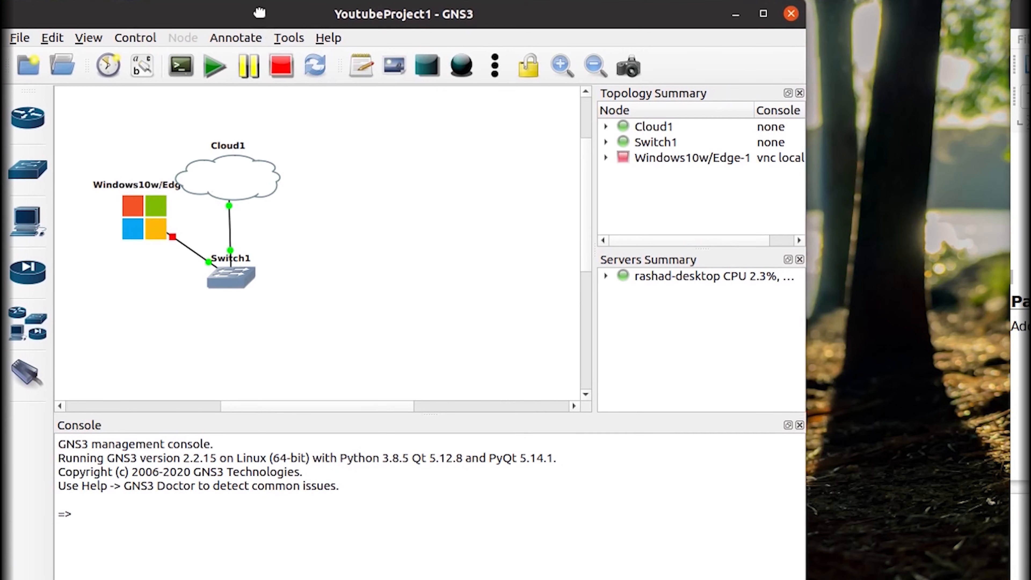
Enlarge the project window, zoom out, and drag Windows, Cloud1 and Switch1 toward the upper left.
{"action": "left_click_drag", "start_coordinate": [806, 579], "coordinate": [936, 579]}
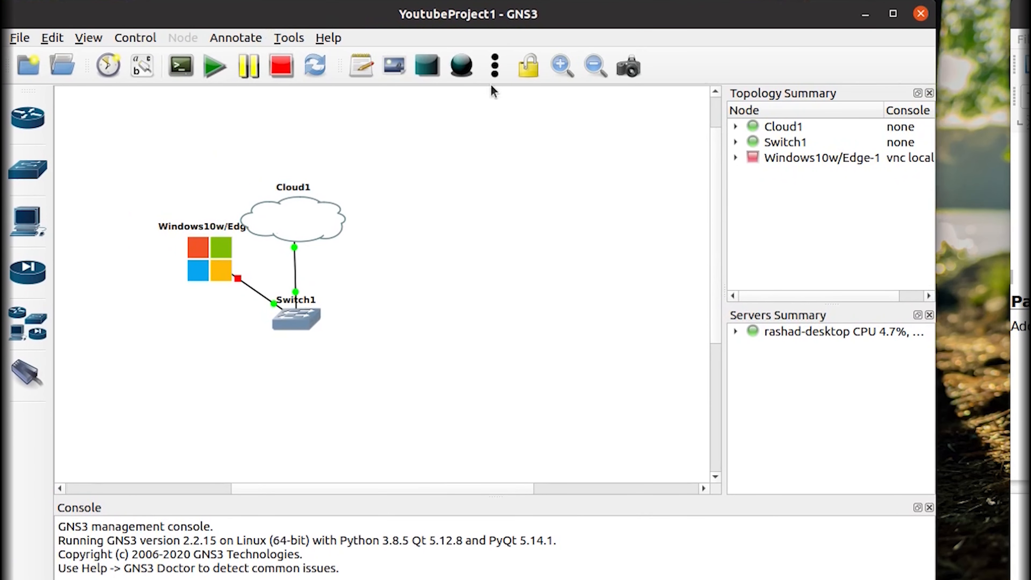
{"action": "left_click", "coordinate": [596, 73]}
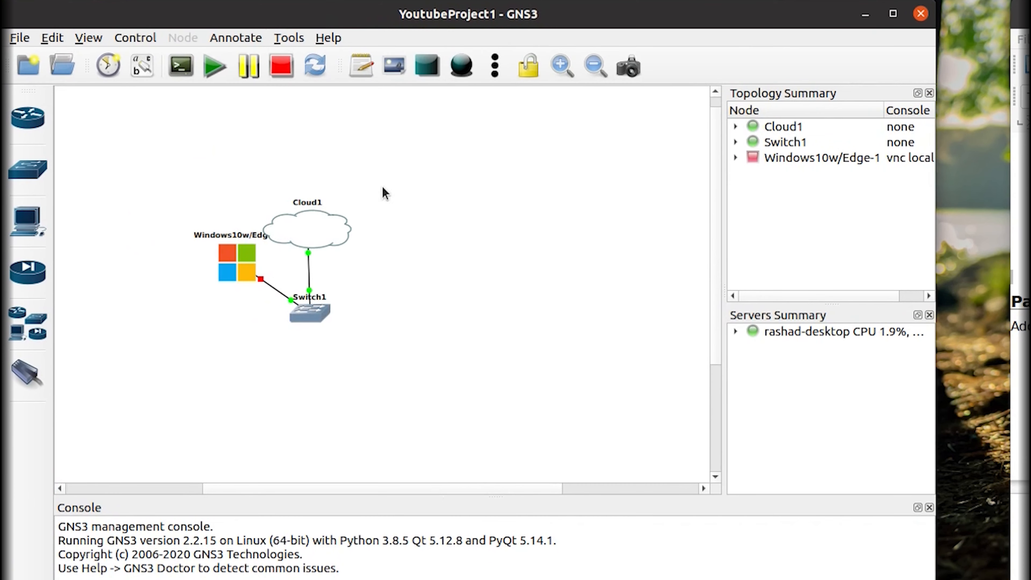
{"action": "left_click_drag", "start_coordinate": [384, 194], "coordinate": [193, 357]}
{"action": "left_click_drag", "start_coordinate": [314, 310], "coordinate": [259, 257]}
{"action": "left_click", "coordinate": [338, 368]}
{"action": "left_click", "coordinate": [38, 334]}
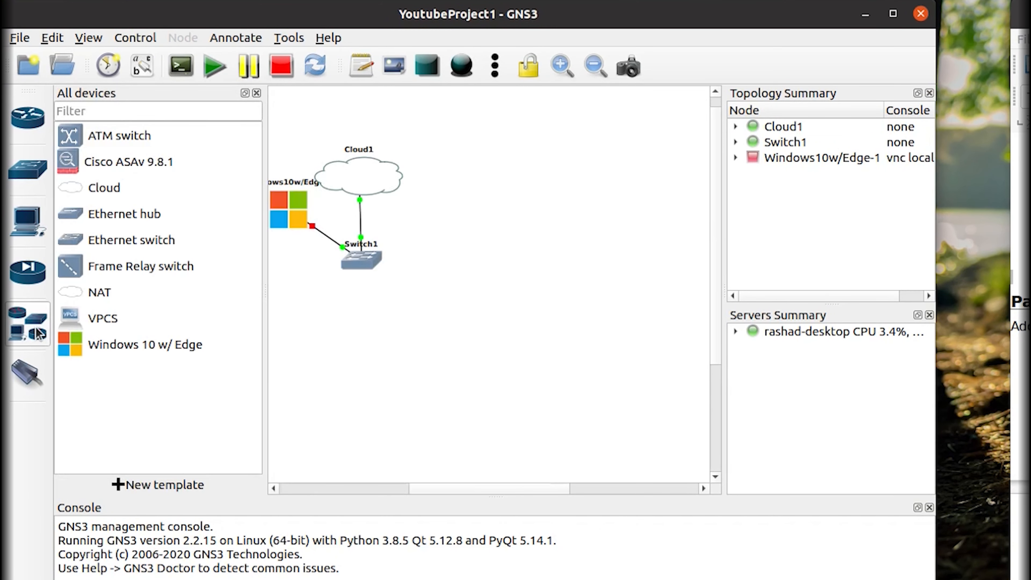
{"action": "left_click", "coordinate": [38, 334]}
Import checkpoint-gaia.gns3a from My Documents 2TB/GNS3/Working IOS/CheckPoint R80.10 as a new appliance.
{"action": "left_click", "coordinate": [20, 38]}
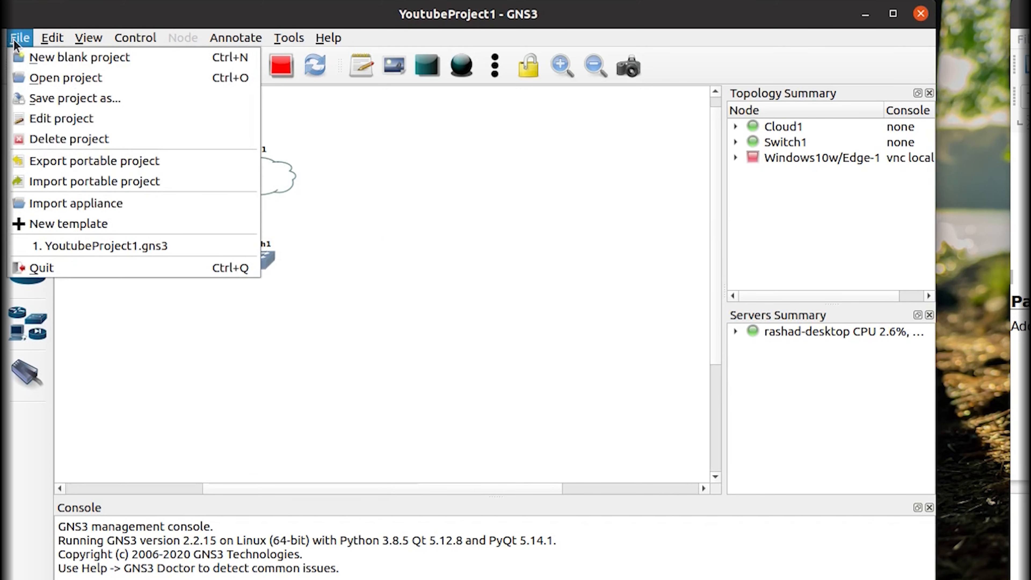
{"action": "left_click", "coordinate": [69, 203]}
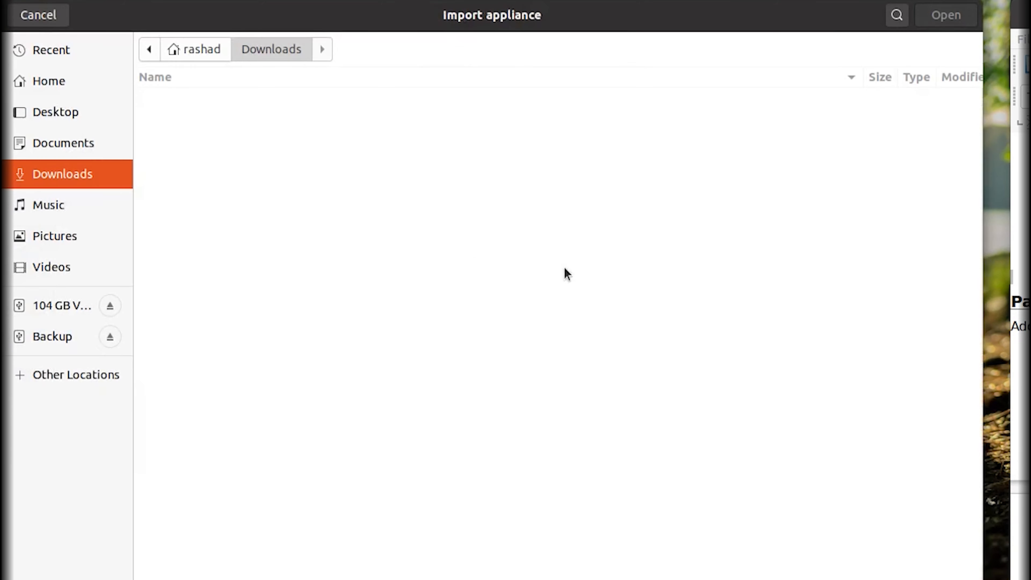
{"action": "left_click", "coordinate": [62, 373]}
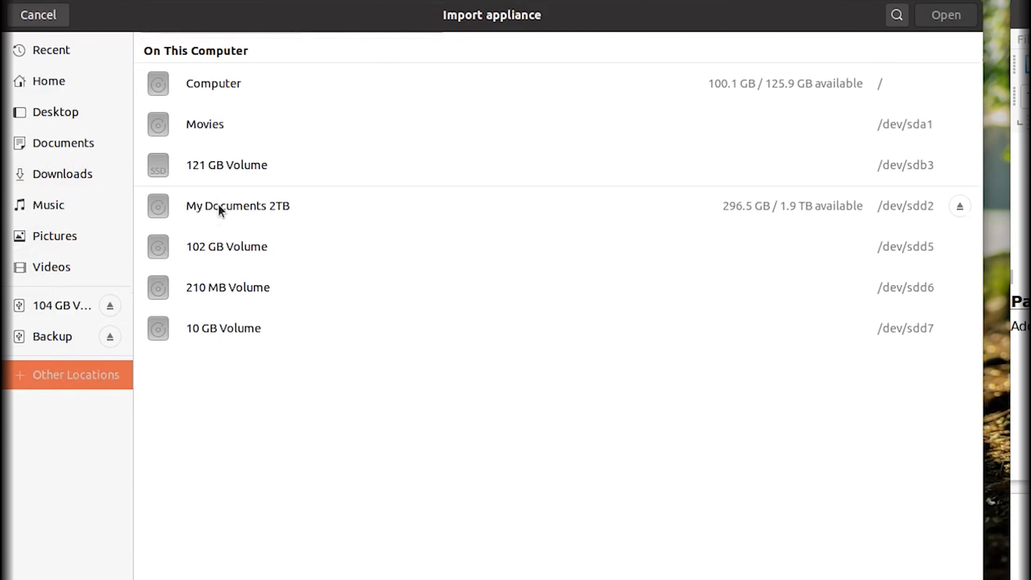
{"action": "left_click", "coordinate": [218, 204]}
{"action": "double_click", "coordinate": [211, 175]}
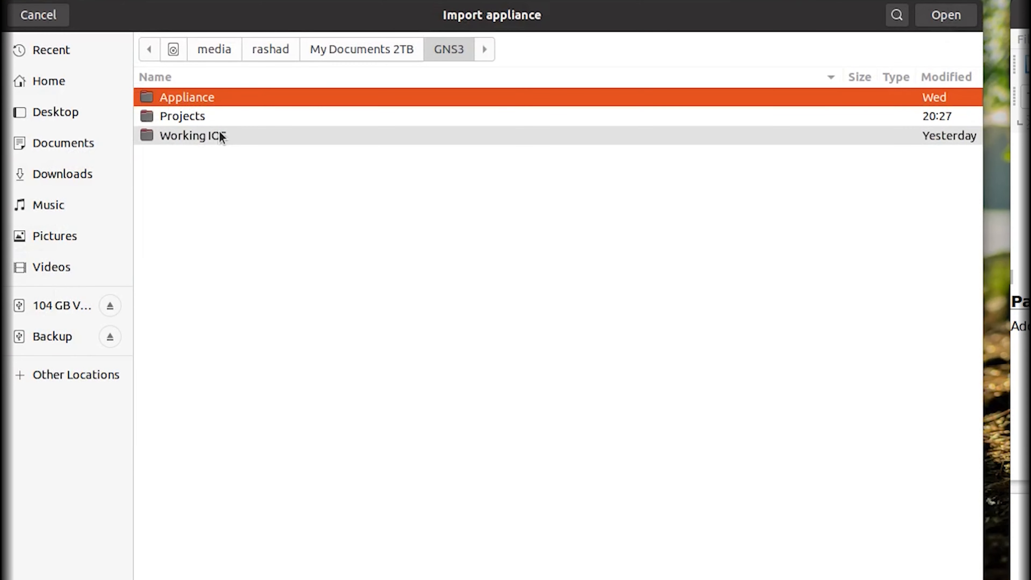
{"action": "double_click", "coordinate": [221, 132]}
{"action": "double_click", "coordinate": [223, 117]}
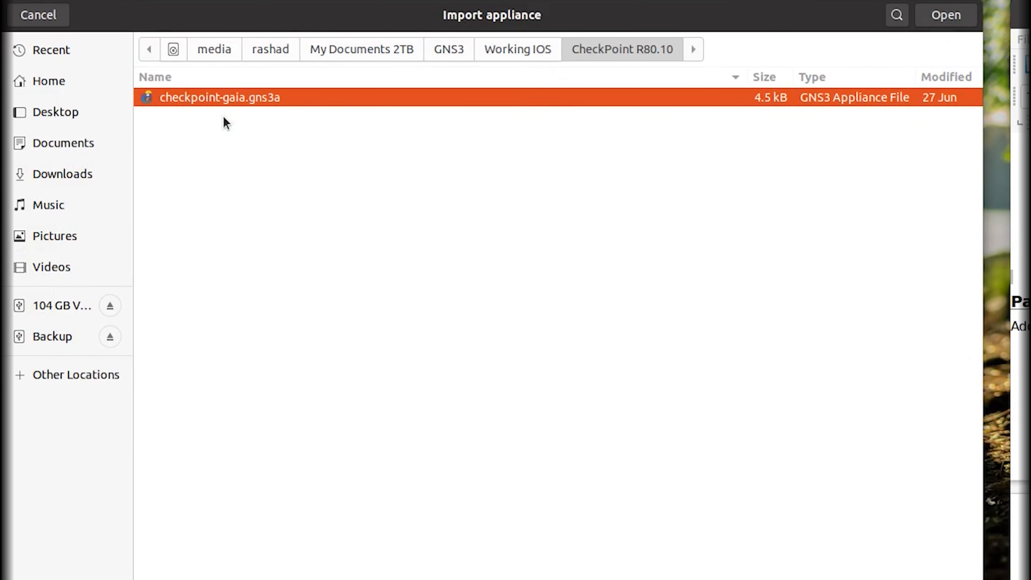
{"action": "double_click", "coordinate": [230, 101]}
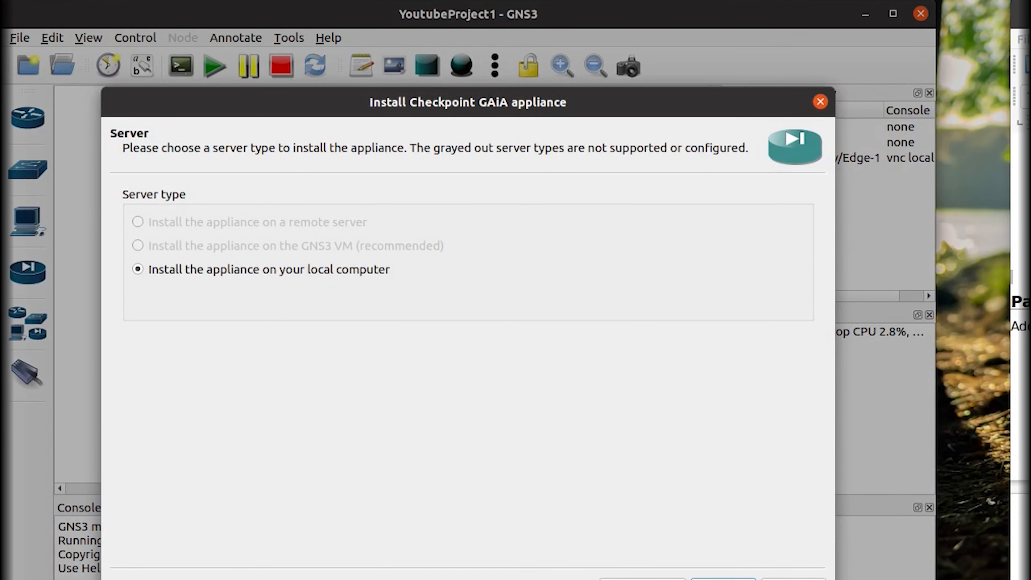
Choose installation on the local computer and import the missing empty100G.qcow2 disk image.
{"action": "left_click", "coordinate": [724, 579]}
{"action": "left_click", "coordinate": [724, 579]}
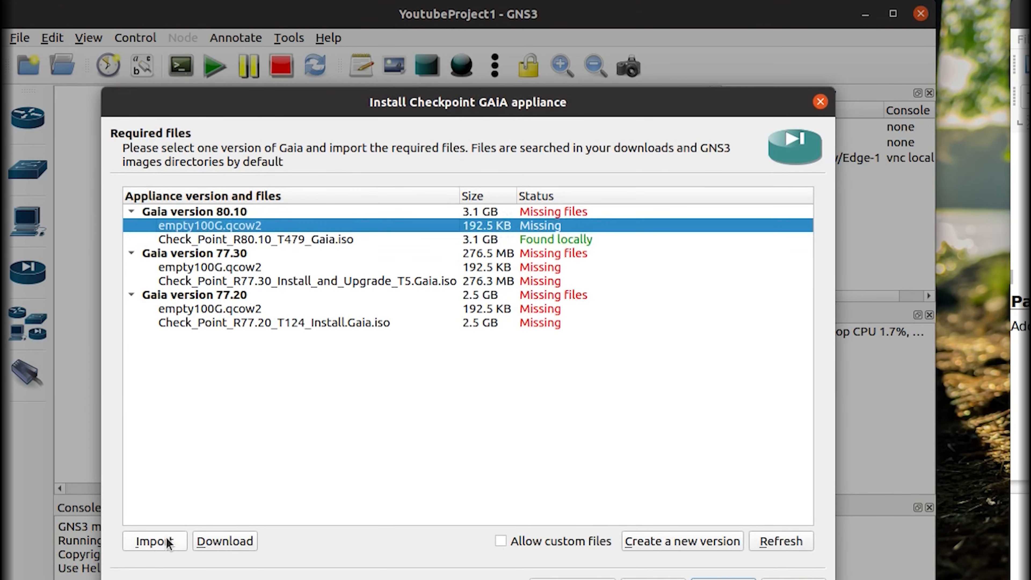
{"action": "left_click", "coordinate": [155, 542]}
{"action": "left_click", "coordinate": [514, 210]}
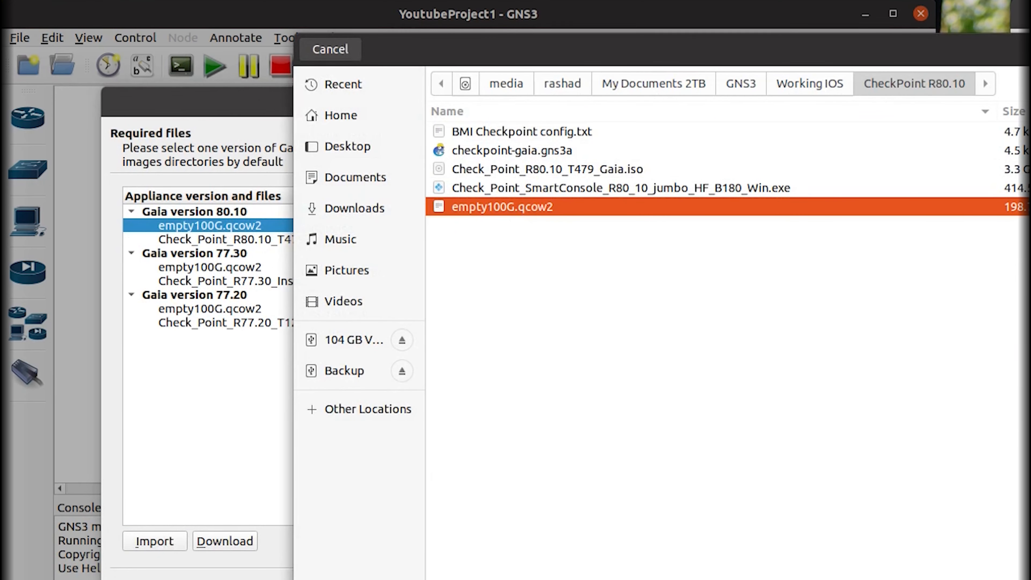
{"action": "left_click", "coordinate": [1029, 49]}
Select Gaia version 80.10 and confirm creating the Checkpoint GAiA 80.10 template.
{"action": "left_click", "coordinate": [191, 213]}
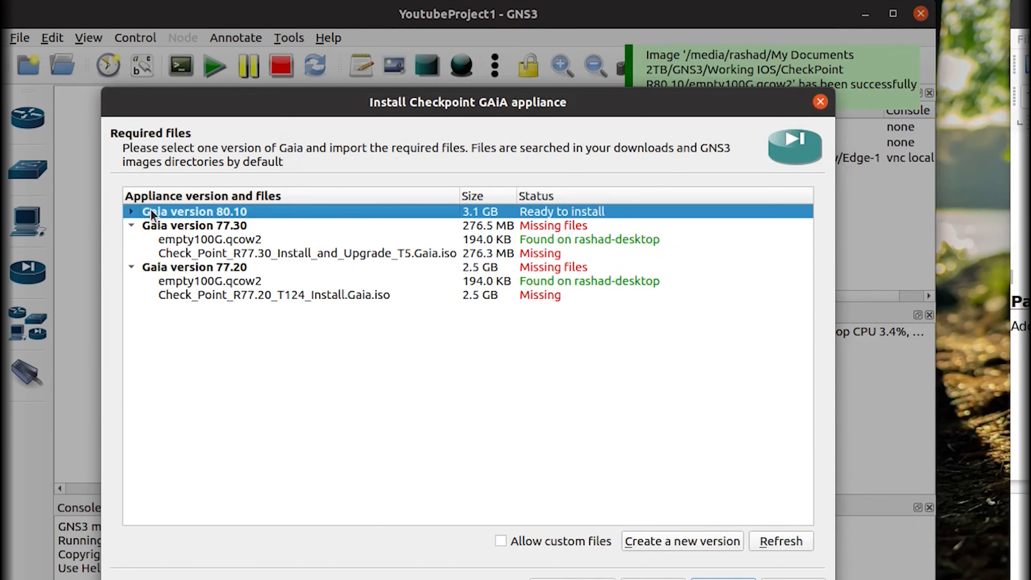
{"action": "left_click", "coordinate": [132, 212]}
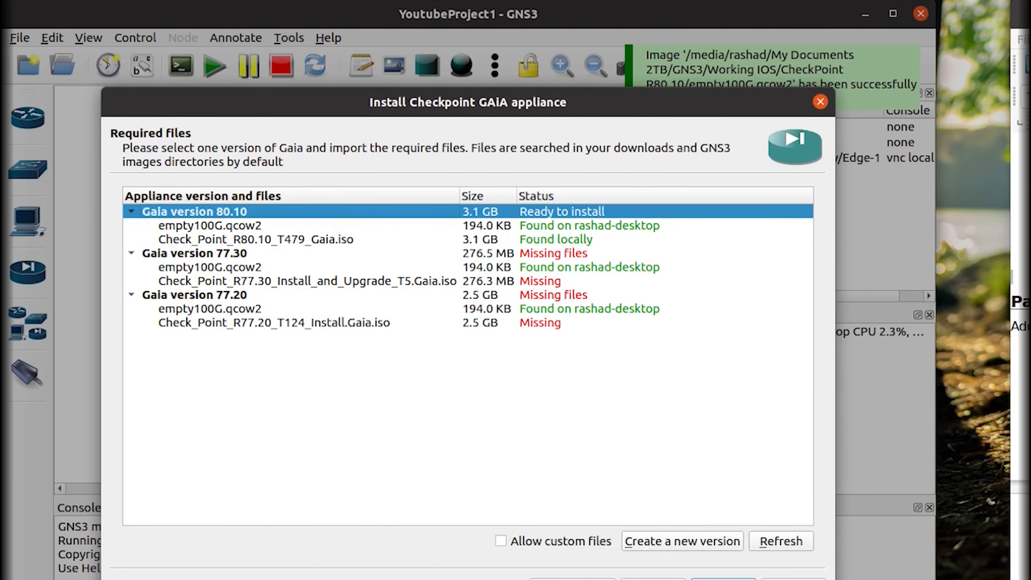
{"action": "left_click", "coordinate": [724, 579]}
{"action": "left_click", "coordinate": [619, 383]}
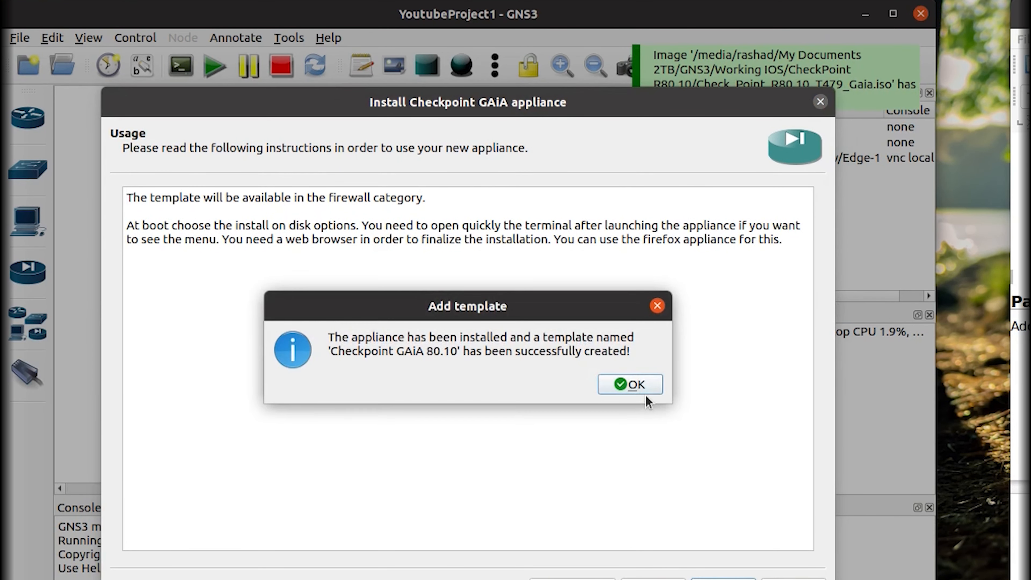
{"action": "left_click", "coordinate": [643, 391]}
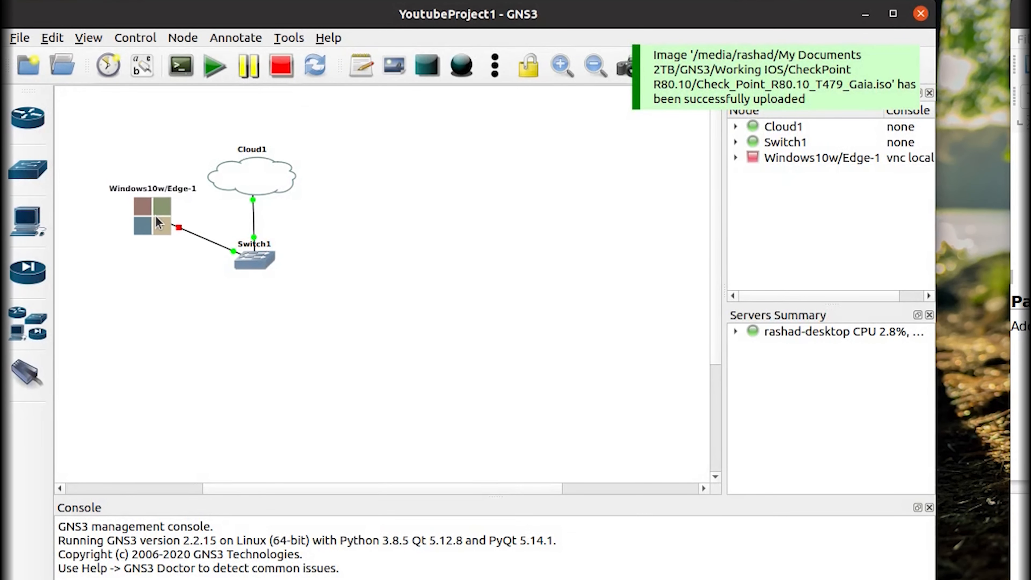
Place a Checkpoint GAiA 80.10 node right of Switch1 and cable Switch1 Ethernet0 to its Ethernet0.
{"action": "left_click", "coordinate": [28, 324]}
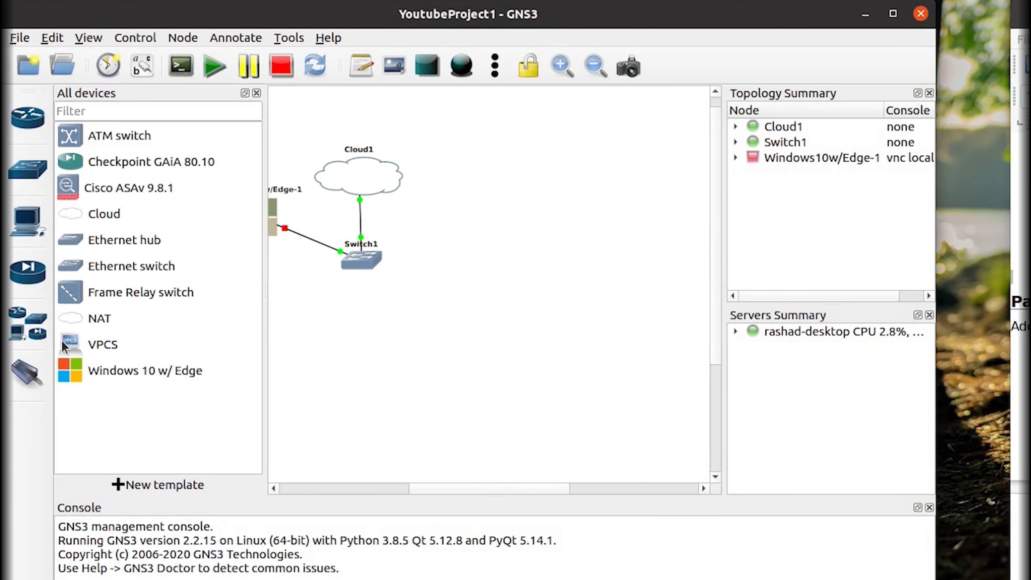
{"action": "left_click_drag", "start_coordinate": [129, 177], "coordinate": [489, 262]}
{"action": "left_click", "coordinate": [25, 378]}
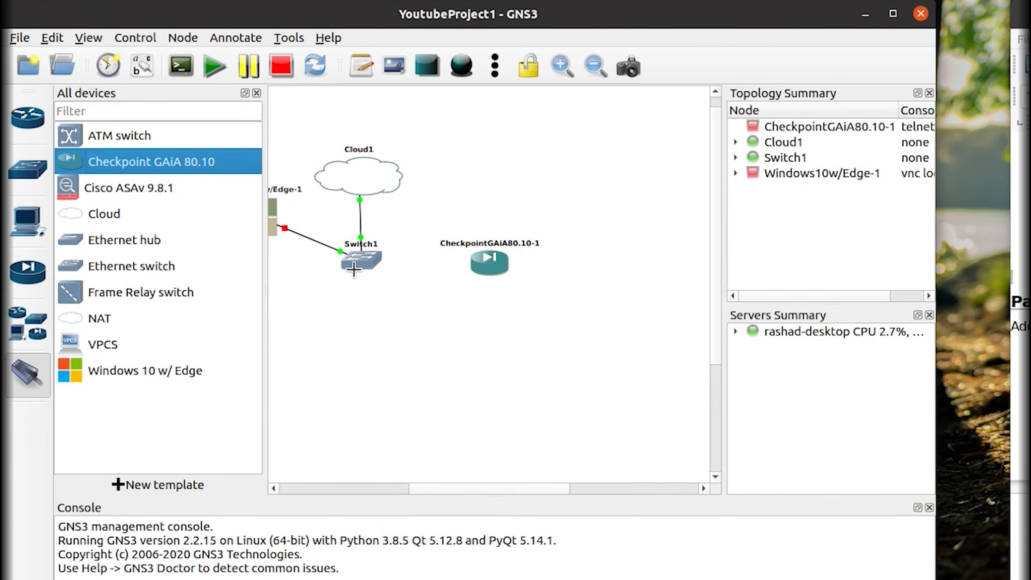
{"action": "left_click", "coordinate": [345, 262]}
{"action": "left_click", "coordinate": [386, 273]}
{"action": "left_click", "coordinate": [490, 266]}
{"action": "left_click", "coordinate": [525, 269]}
{"action": "left_click", "coordinate": [27, 373]}
Nudge the Checkpoint node into position and start all nodes in the project.
{"action": "left_click_drag", "start_coordinate": [489, 263], "coordinate": [484, 261]}
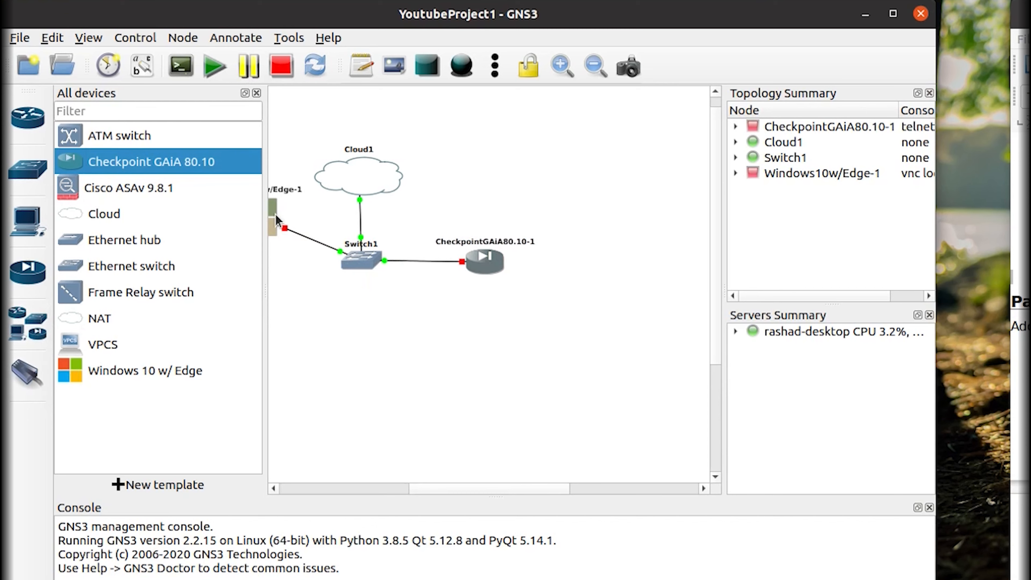
{"action": "left_click", "coordinate": [214, 66]}
{"action": "left_click", "coordinate": [257, 93]}
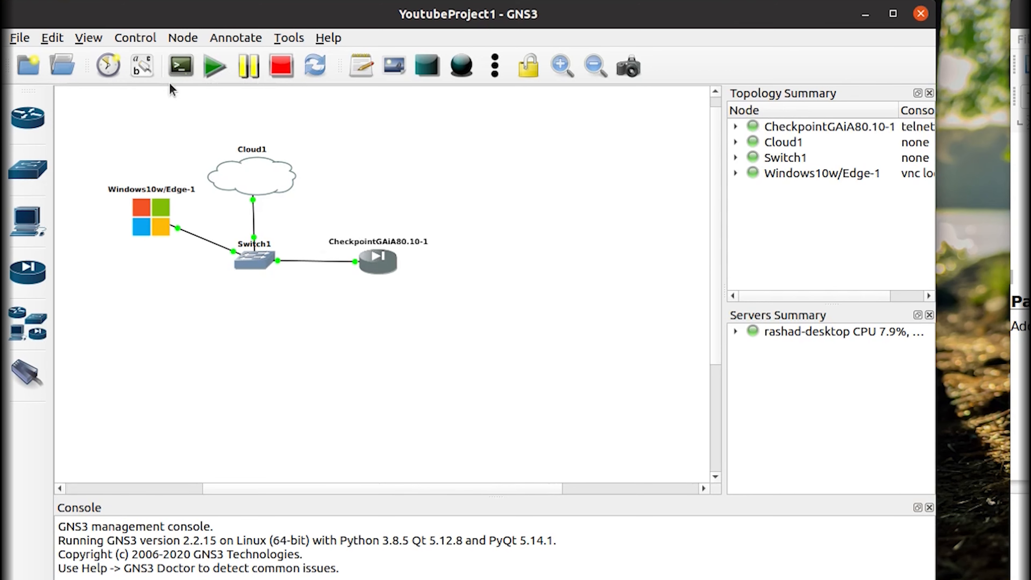
Open consoles for all nodes and boot the Checkpoint node with 'Install Gaia on this system'.
{"action": "left_click", "coordinate": [173, 69]}
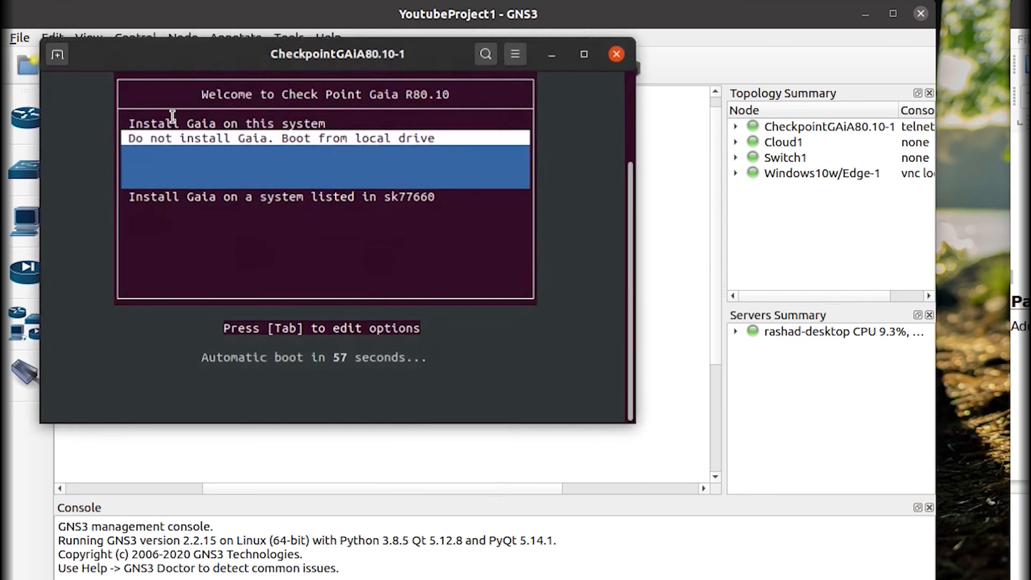
{"action": "left_click", "coordinate": [240, 142]}
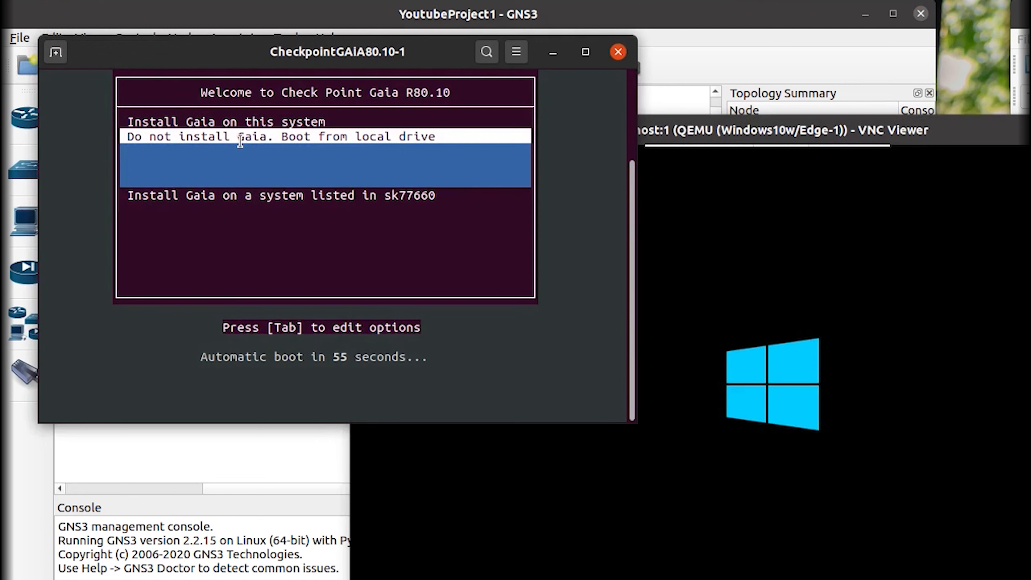
{"action": "key", "text": "Up"}
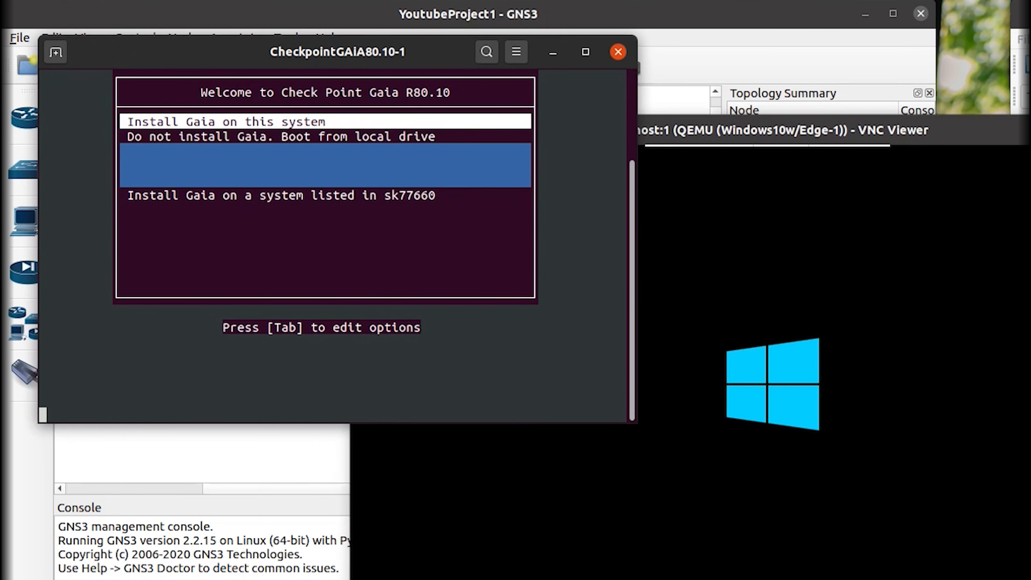
{"action": "key", "text": "Return"}
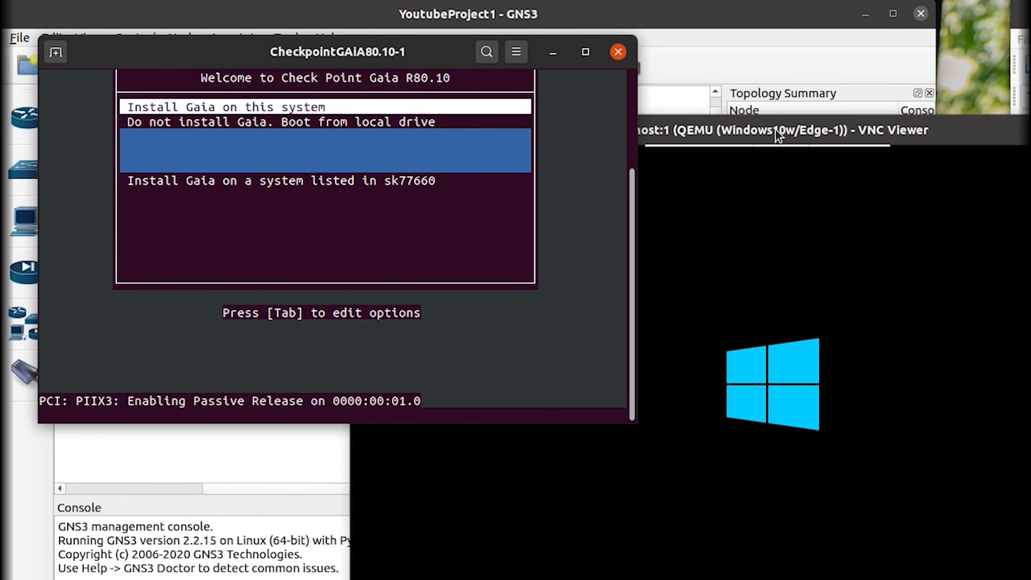
Rearrange the Windows viewer, Checkpoint console and GNS3 windows while the installer loads.
{"action": "mouse_move", "coordinate": [784, 138]}
{"action": "left_click_drag", "start_coordinate": [784, 138], "coordinate": [582, 15]}
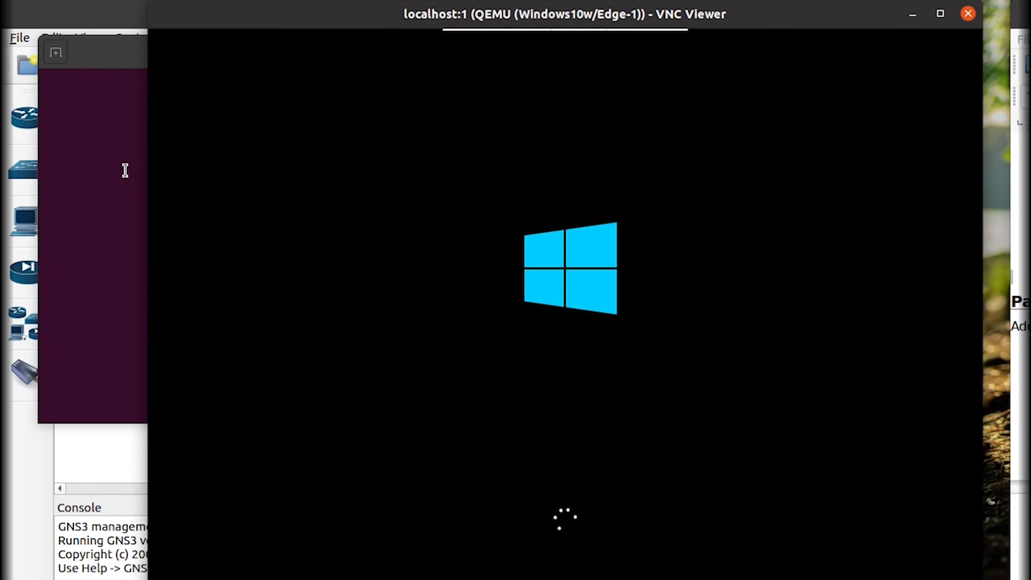
{"action": "left_click_drag", "start_coordinate": [127, 61], "coordinate": [99, 333]}
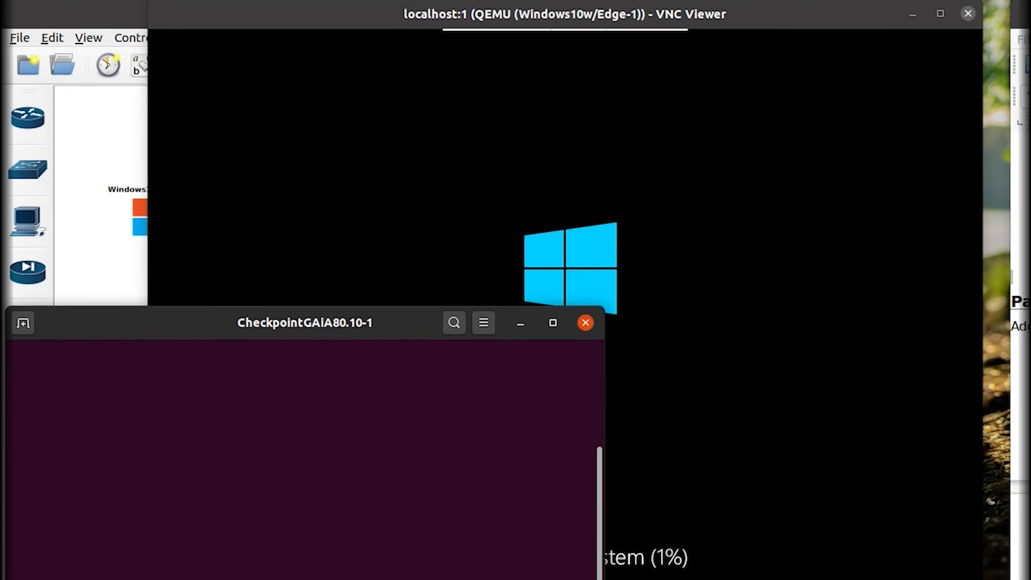
{"action": "left_click", "coordinate": [628, 537]}
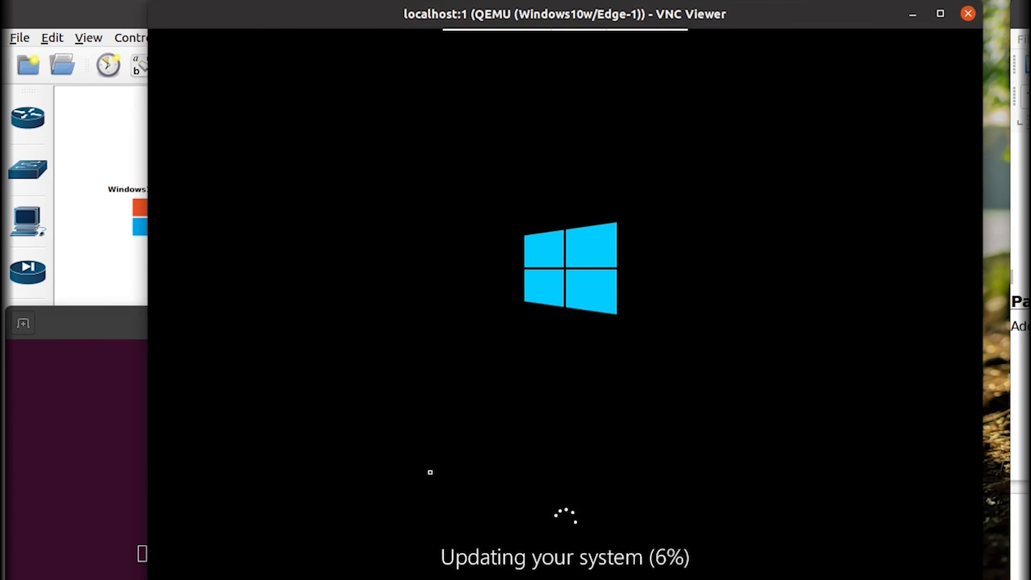
{"action": "left_click", "coordinate": [113, 337]}
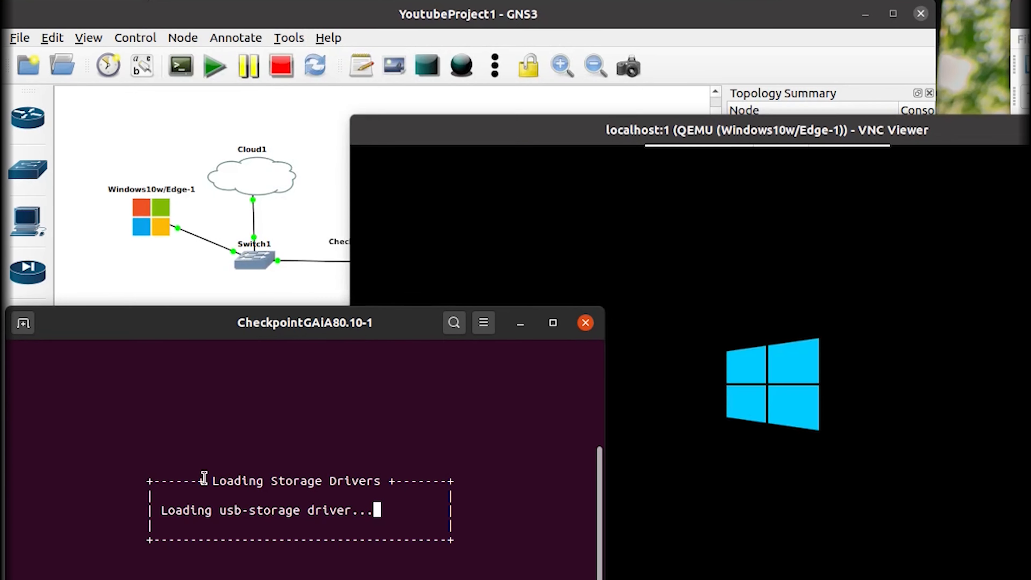
{"action": "left_click_drag", "start_coordinate": [536, 131], "coordinate": [352, 17]}
{"action": "left_click", "coordinate": [20, 469]}
{"action": "left_click_drag", "start_coordinate": [151, 331], "coordinate": [143, 357]}
{"action": "left_click", "coordinate": [112, 273]}
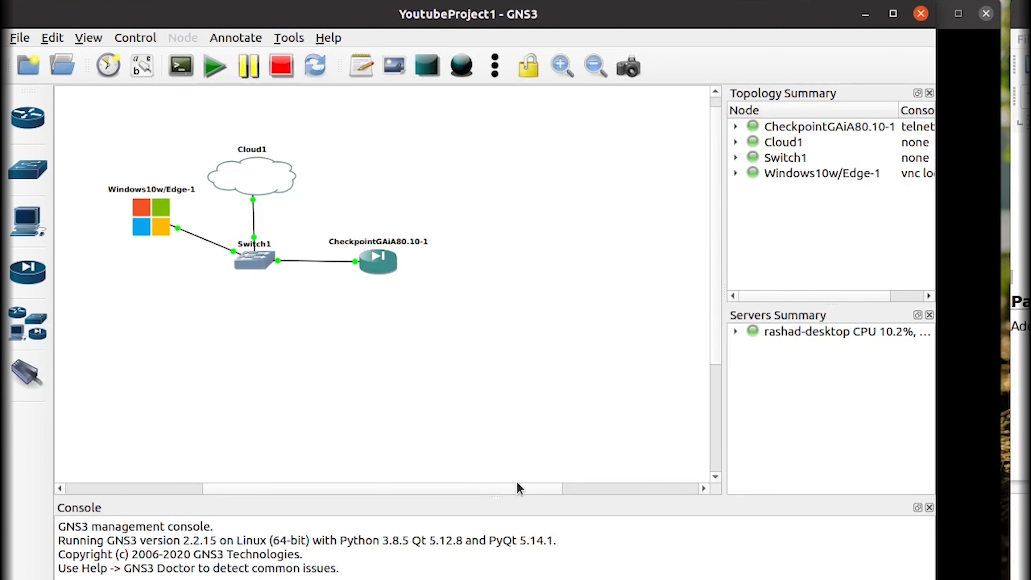
{"action": "left_click_drag", "start_coordinate": [507, 493], "coordinate": [539, 489]}
{"action": "left_click_drag", "start_coordinate": [714, 347], "coordinate": [708, 408]}
{"action": "left_click", "coordinate": [954, 442]}
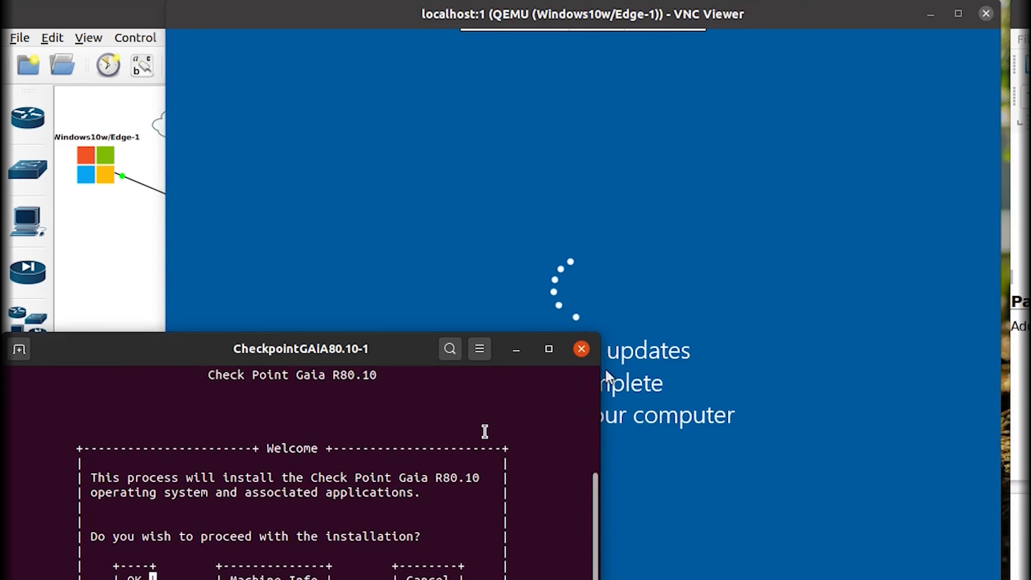
Proceed with the Gaia installation and accept the default partition layout.
{"action": "key", "text": "Return"}
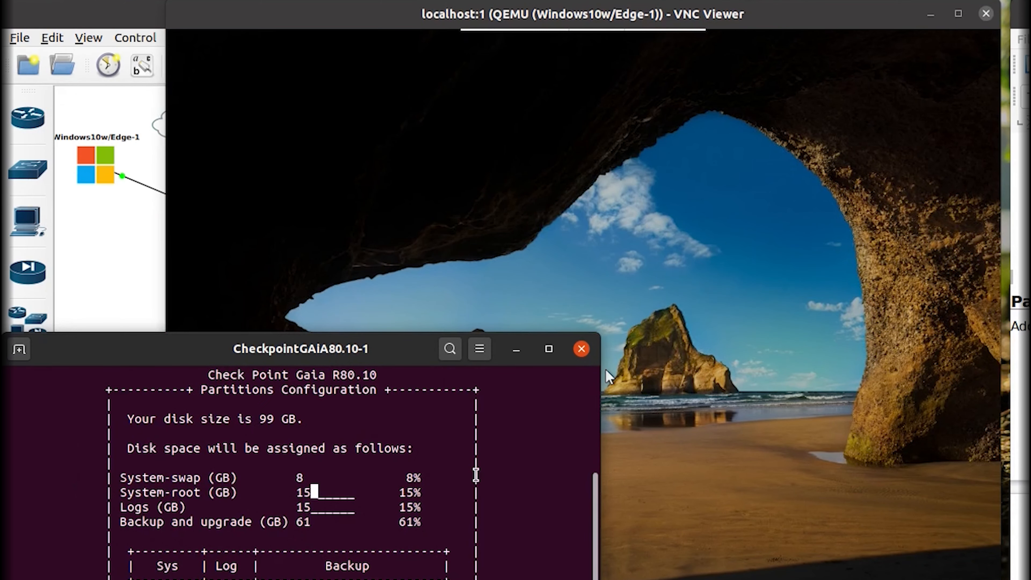
{"action": "key", "text": "Tab"}
{"action": "key", "text": "Return"}
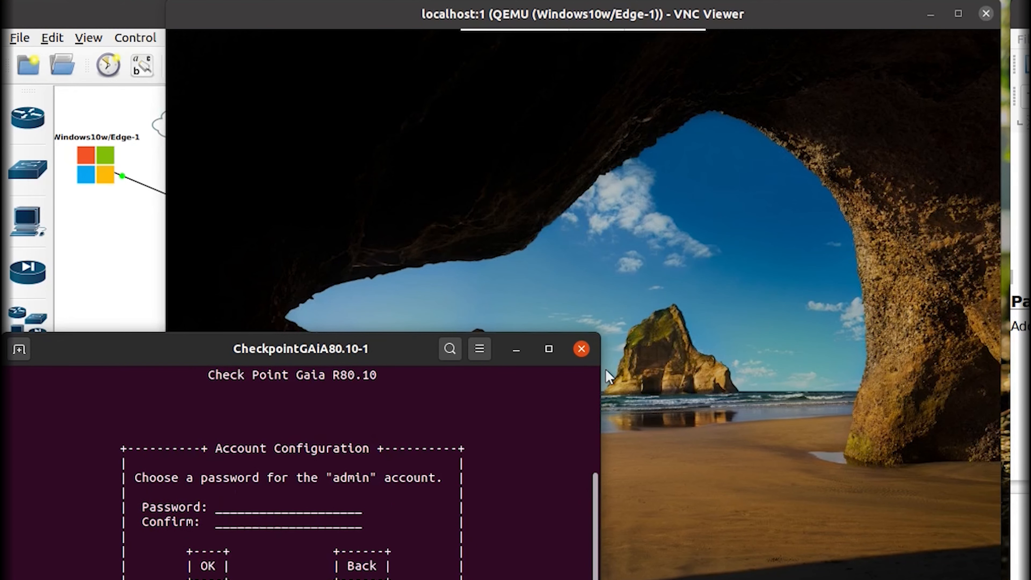
Enter and confirm an 8-character admin password after a too-short first attempt is rejected.
{"action": "type", "text": "*******"}
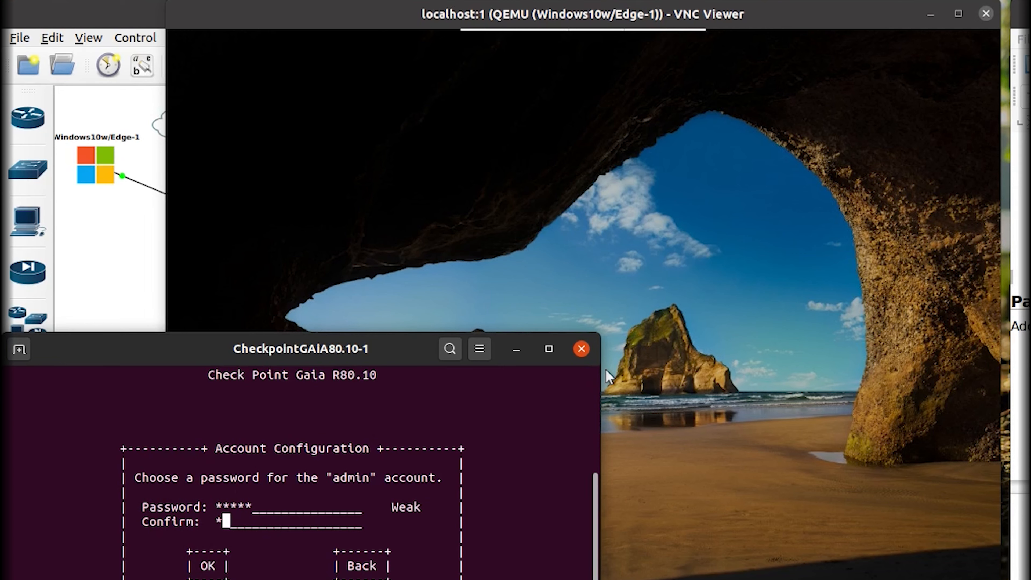
{"action": "key", "text": "Tab"}
{"action": "key", "text": "Return"}
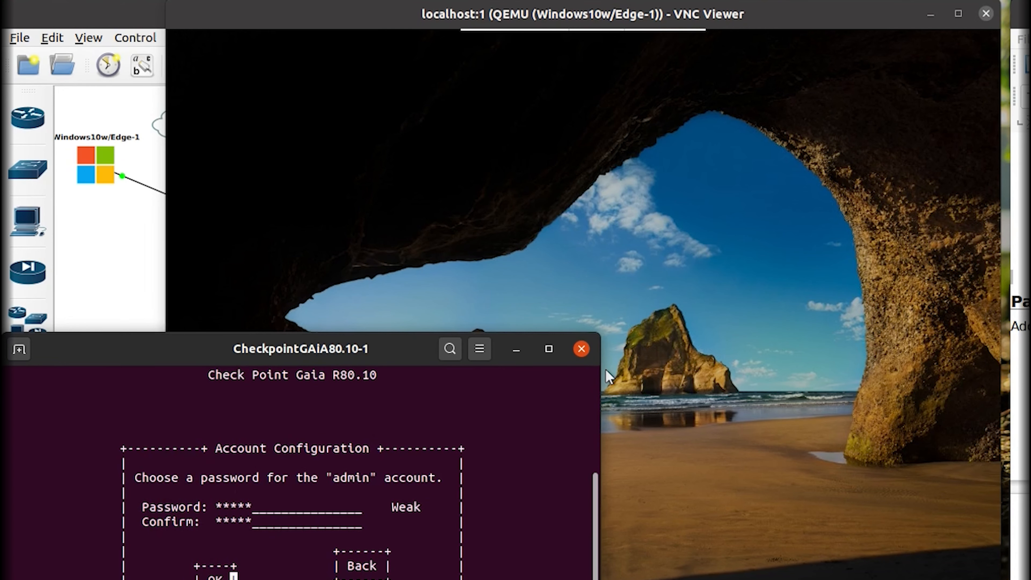
{"action": "key", "text": "Return"}
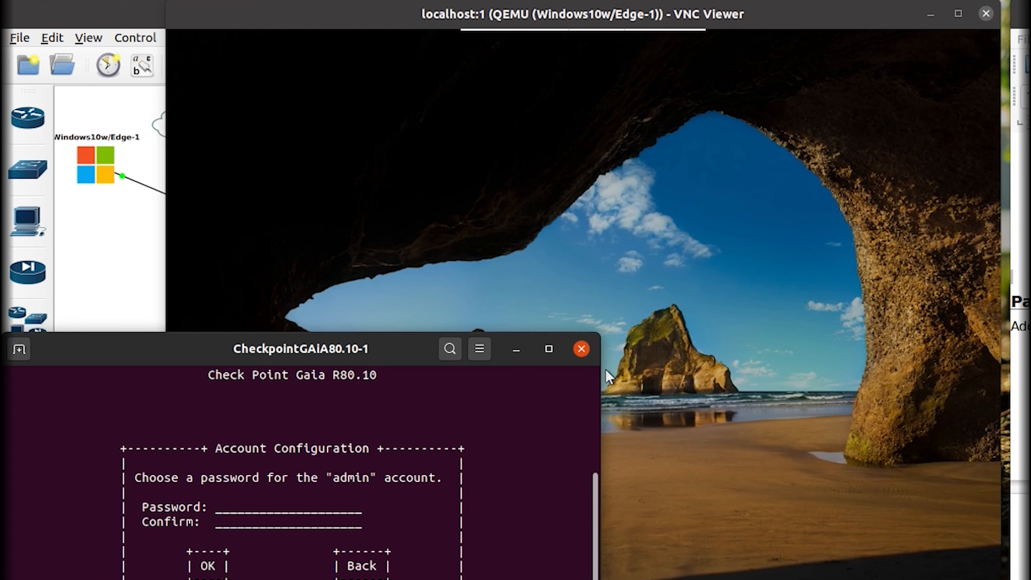
{"action": "type", "text": "******"}
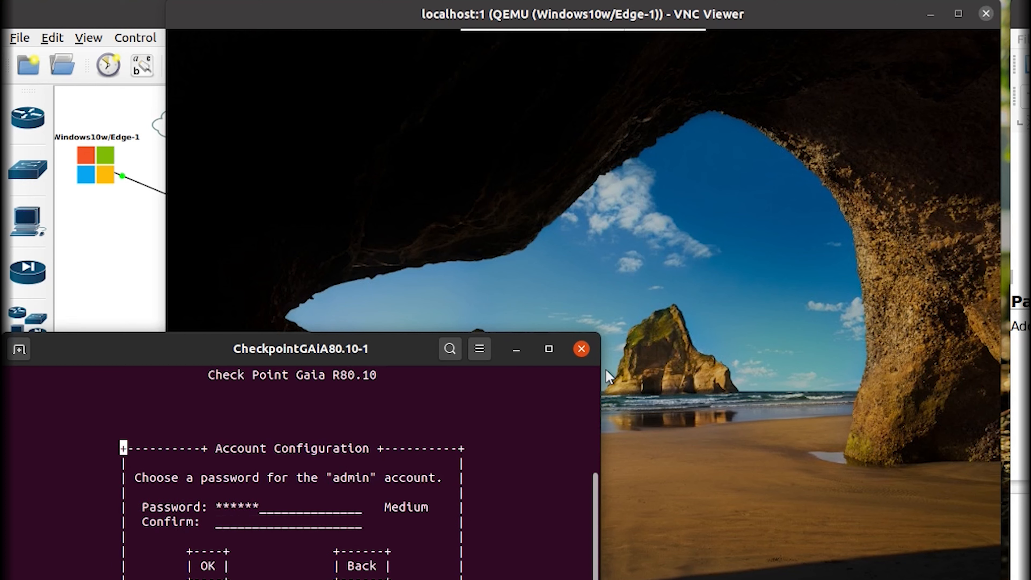
{"action": "type", "text": "**"}
{"action": "key", "text": "Tab"}
{"action": "type", "text": "********"}
{"action": "key", "text": "Tab"}
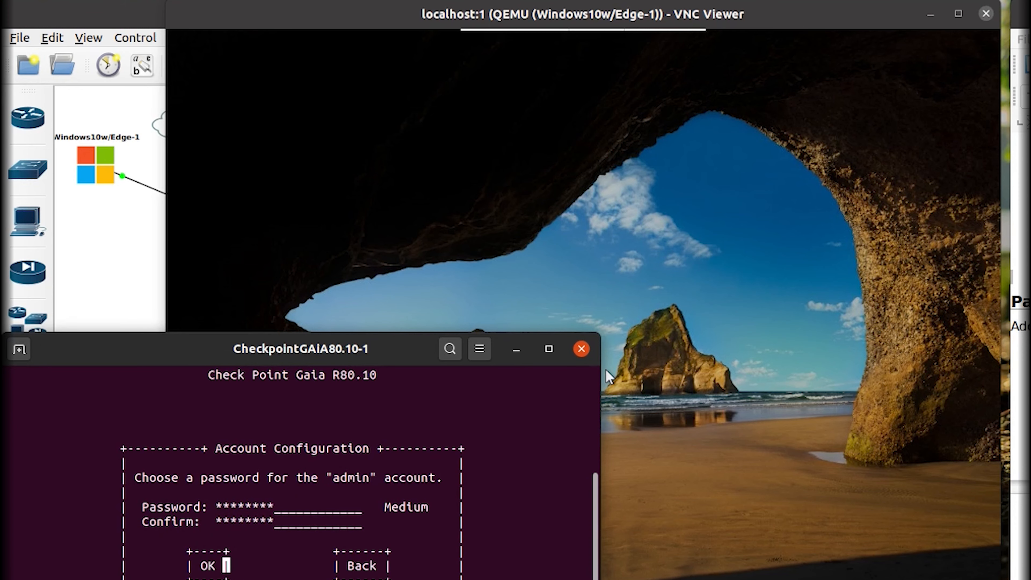
{"action": "key", "text": "Return"}
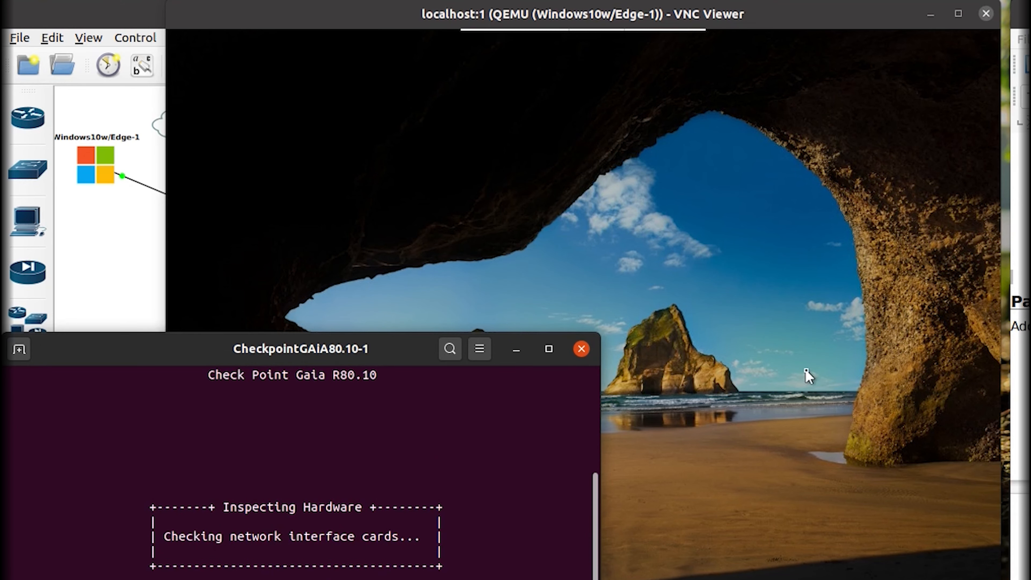
Sign in to Windows 10 with the user's password, then return to the Gaia console.
{"action": "left_click", "coordinate": [805, 282]}
{"action": "left_click", "coordinate": [808, 283]}
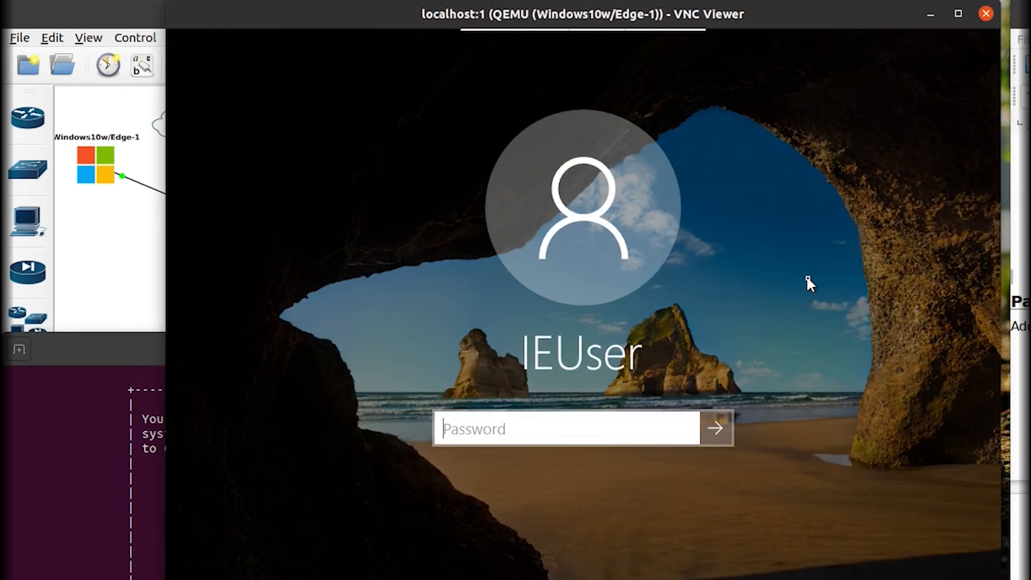
{"action": "type", "text": "Pa"}
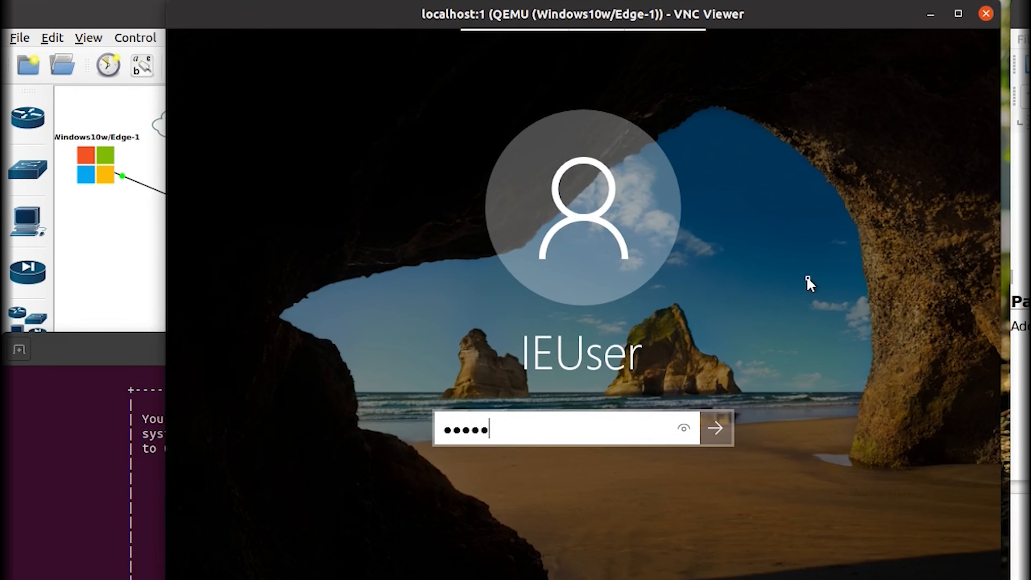
{"action": "key", "text": "Return"}
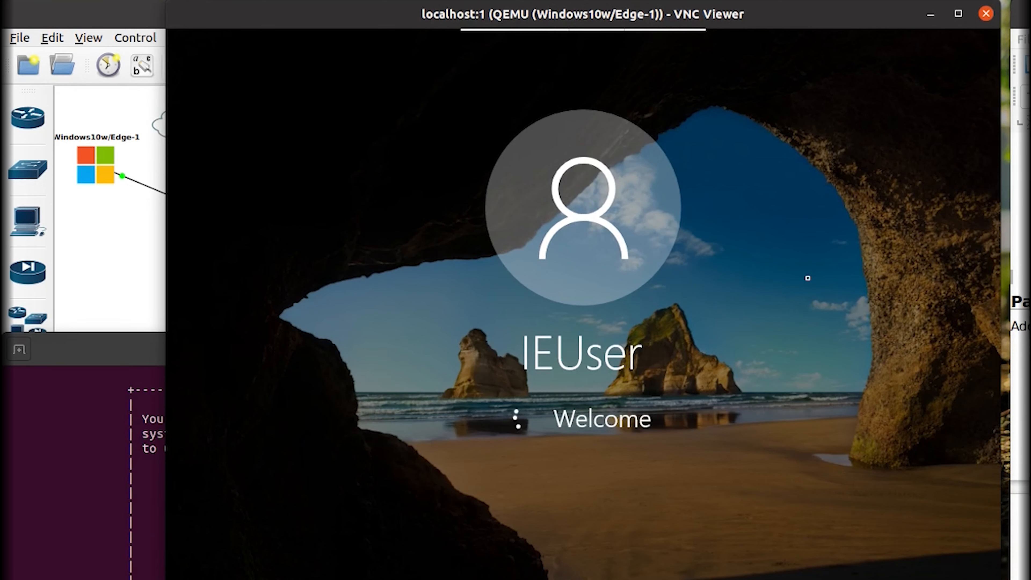
{"action": "left_click", "coordinate": [64, 381]}
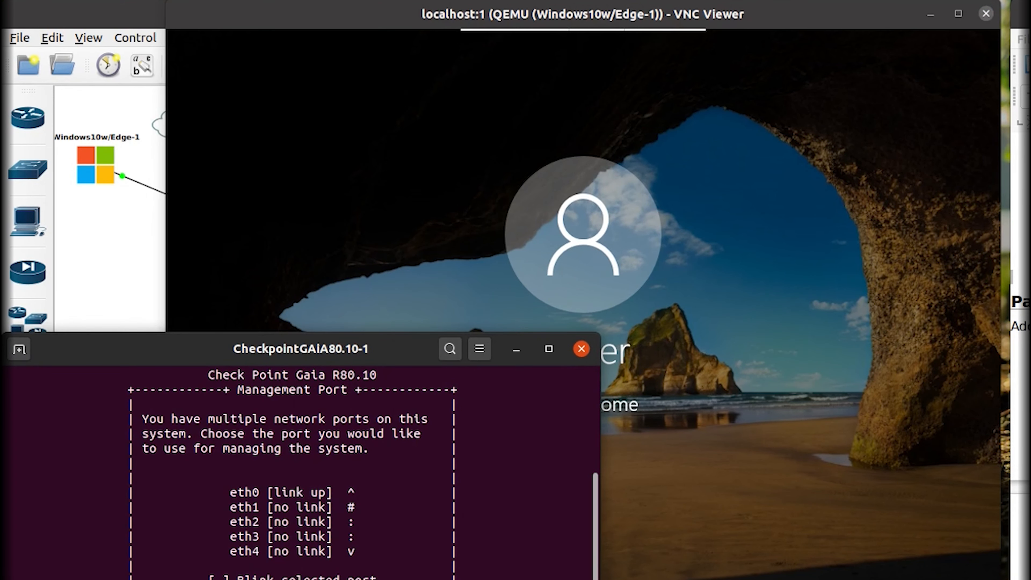
Choose eth0 as the management port and change its IP to 192.168.122.21.
{"action": "key", "text": "Return"}
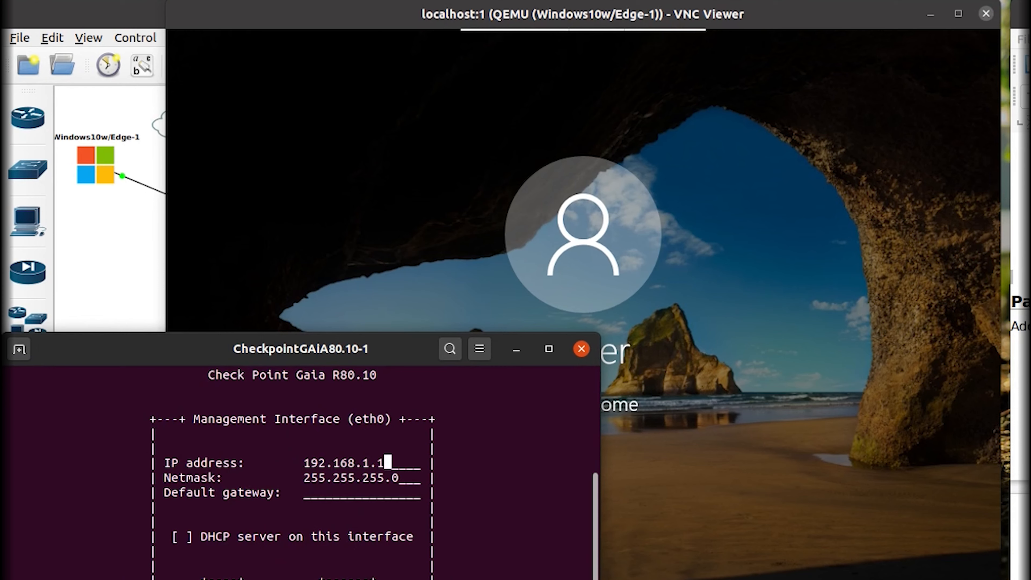
{"action": "key", "text": "Left"}
{"action": "type", "text": "22"}
{"action": "key", "text": "Right"}
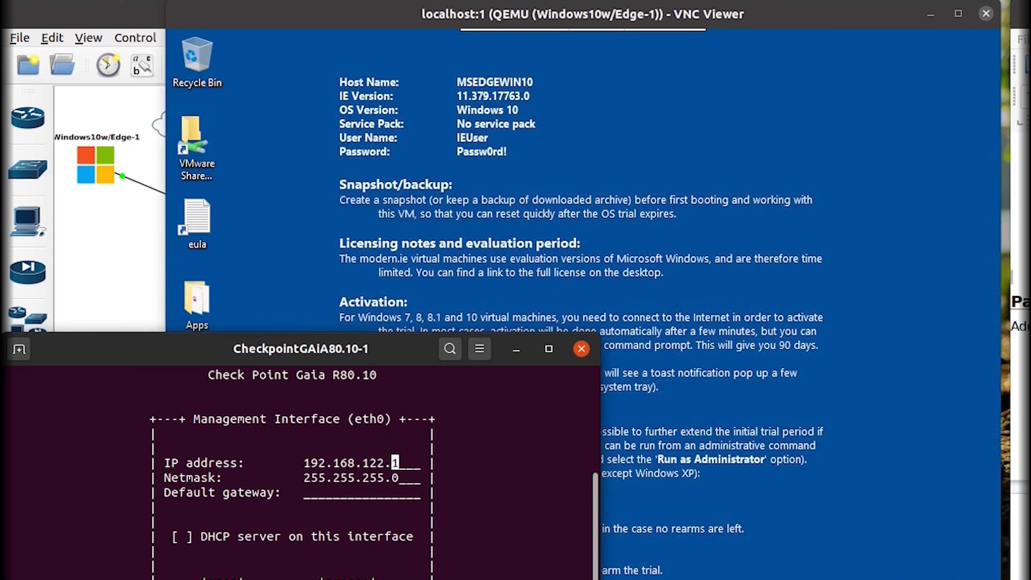
{"action": "type", "text": "2"}
{"action": "key", "text": "Right"}
Set the default gateway to 192.168.122.1, confirm, and approve formatting the drives.
{"action": "key", "text": "Tab"}
{"action": "key", "text": "Tab"}
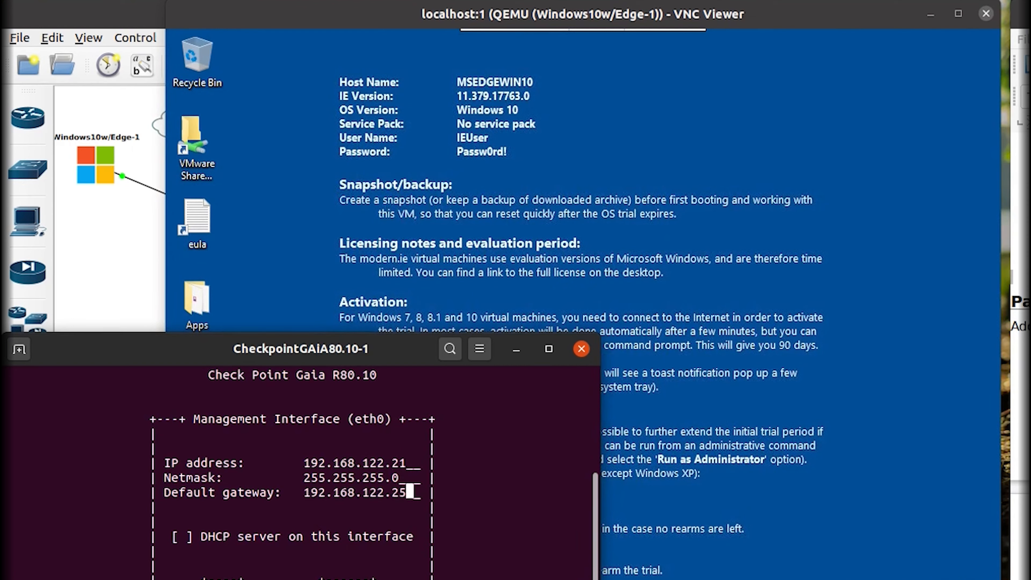
{"action": "key", "text": "BackSpace"}
{"action": "key", "text": "BackSpace"}
{"action": "type", "text": "1"}
{"action": "key", "text": "Return"}
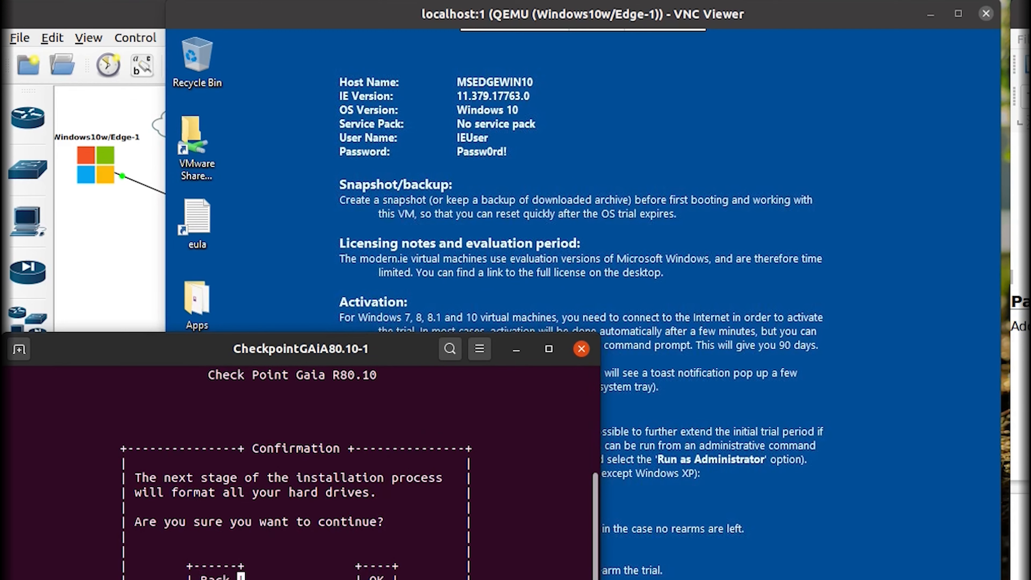
{"action": "key", "text": "Return"}
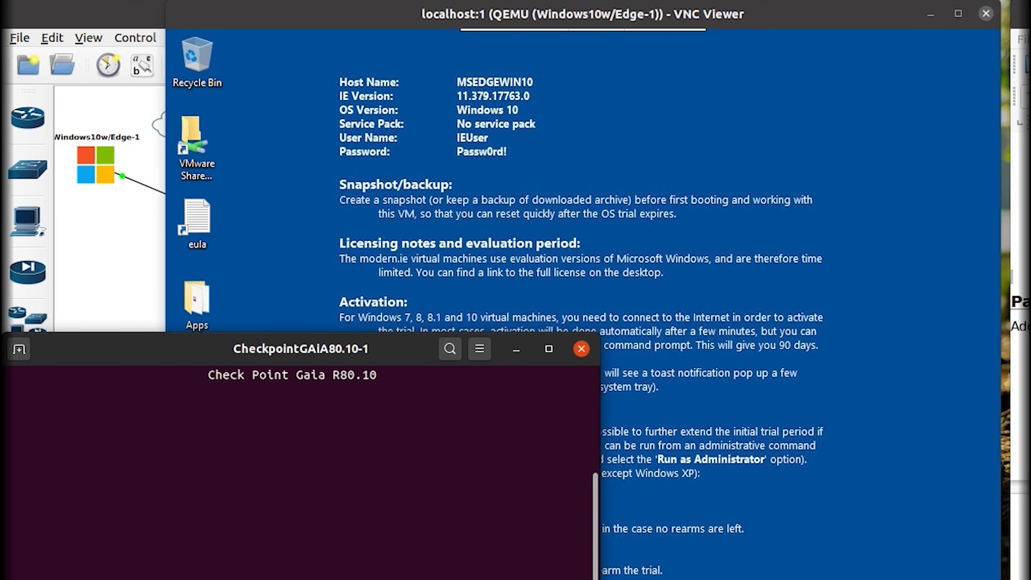
Open the Apps folder on the Windows desktop and launch the SmartConsole installer.
{"action": "left_click", "coordinate": [506, 216]}
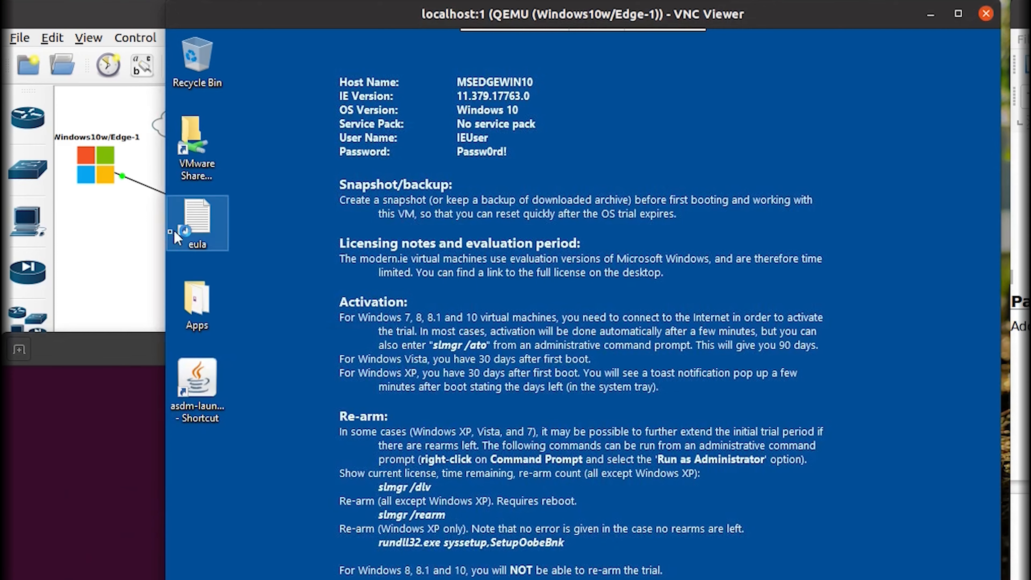
{"action": "double_click", "coordinate": [197, 303]}
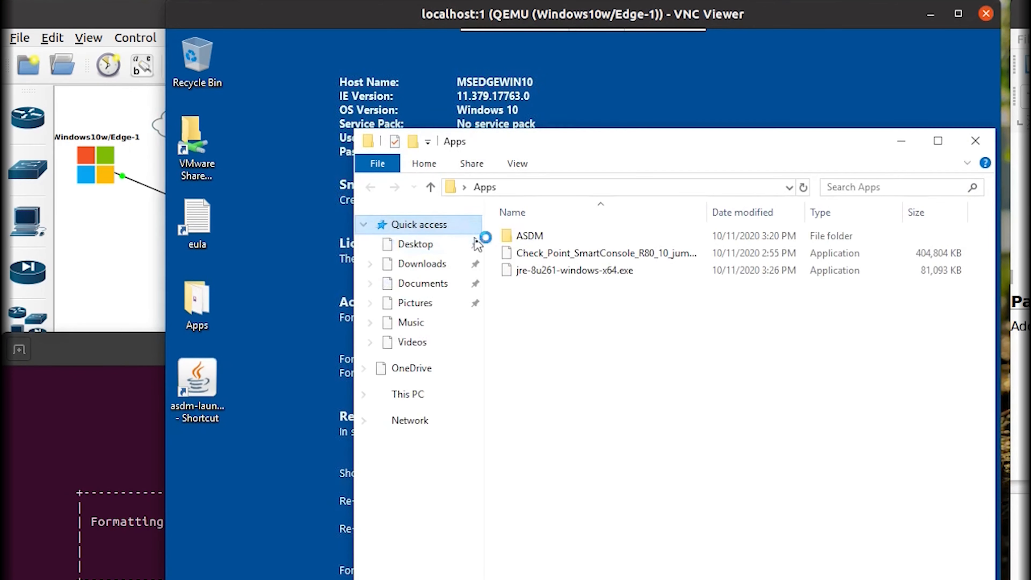
{"action": "left_click", "coordinate": [568, 256]}
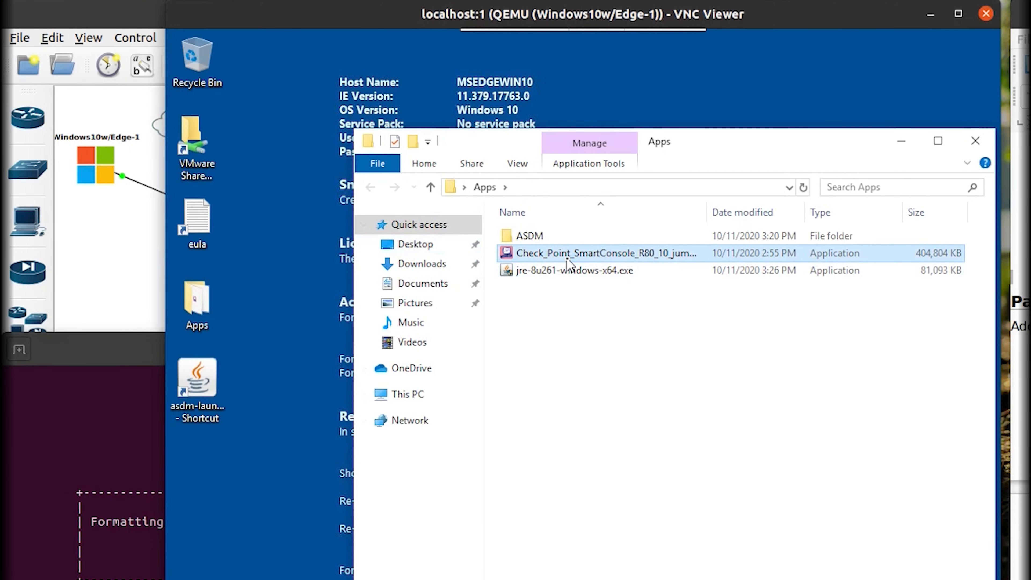
{"action": "left_click", "coordinate": [902, 142]}
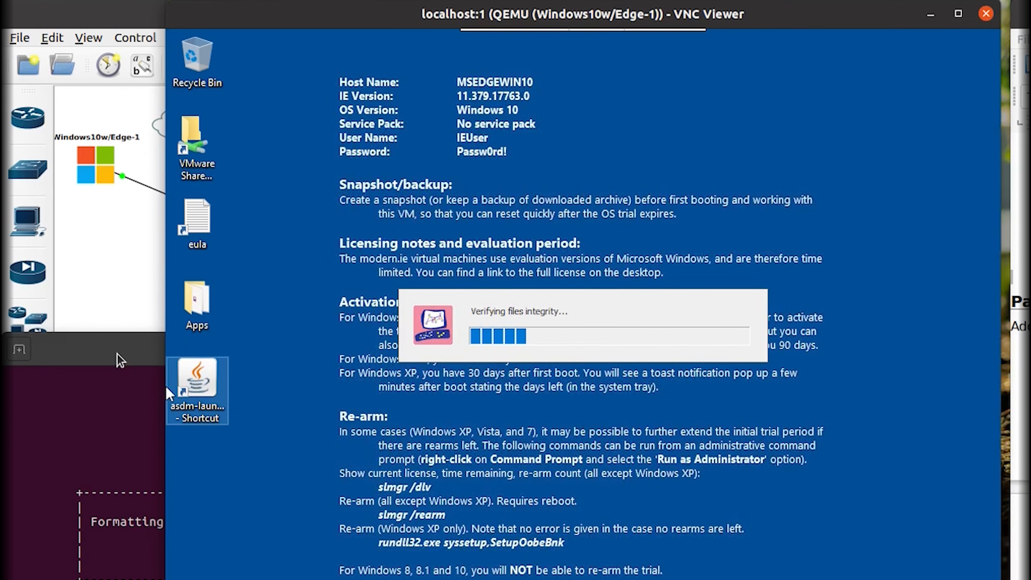
Check the Gaia console's formatting progress and switch back to the Windows desktop.
{"action": "left_click", "coordinate": [121, 360]}
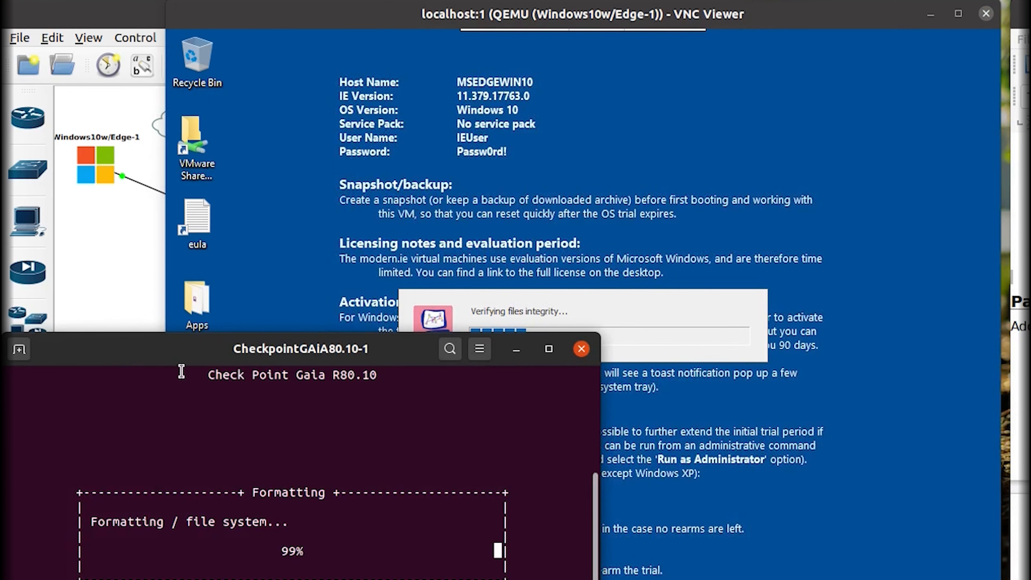
{"action": "left_click", "coordinate": [652, 301]}
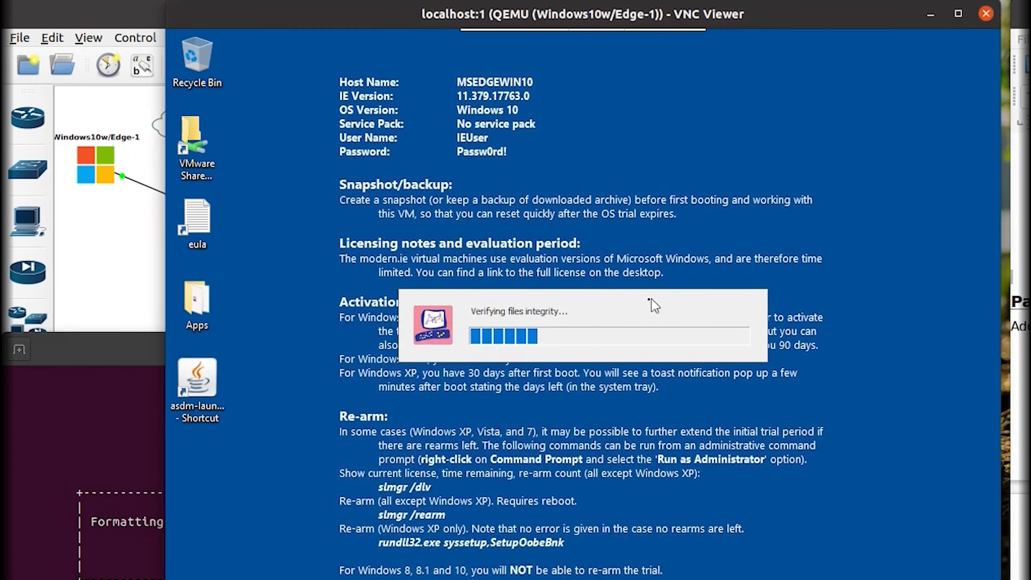
{"action": "left_click", "coordinate": [136, 448]}
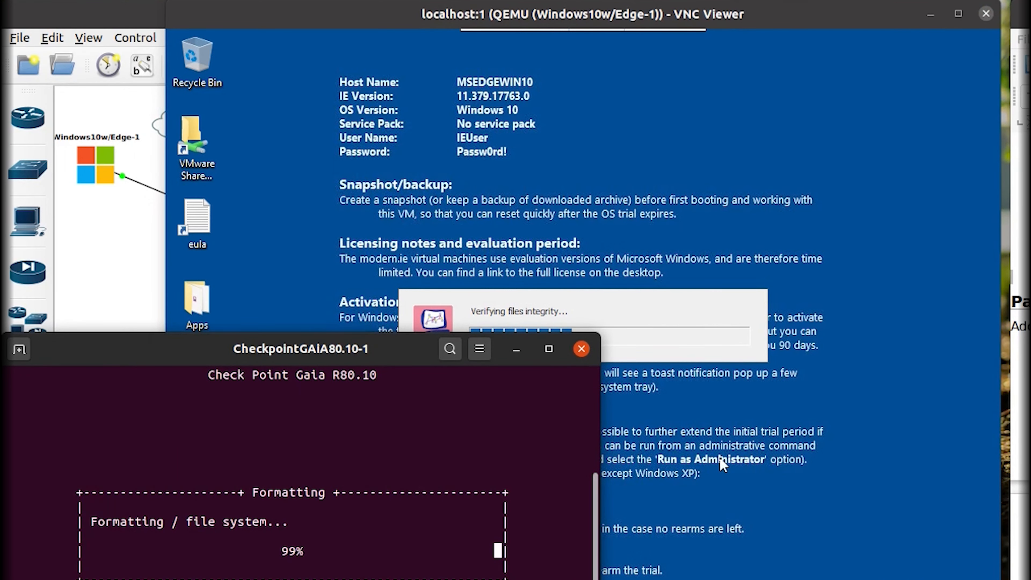
{"action": "right_click", "coordinate": [739, 418]}
{"action": "left_click", "coordinate": [783, 468]}
Review performance in Task Manager, sort processes by disk usage, then close it.
{"action": "right_click", "coordinate": [479, 579]}
{"action": "left_click", "coordinate": [532, 560]}
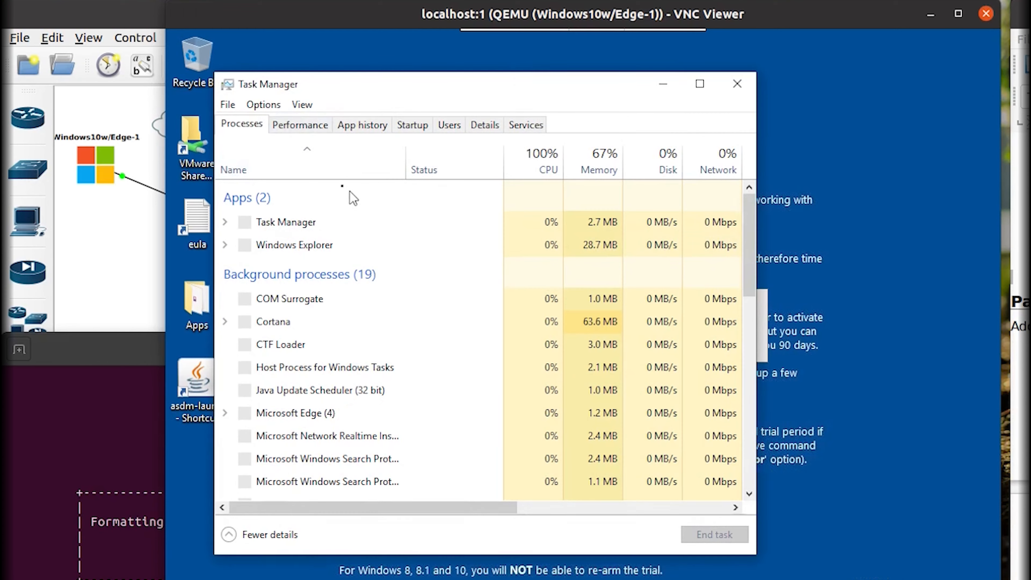
{"action": "left_click", "coordinate": [300, 124]}
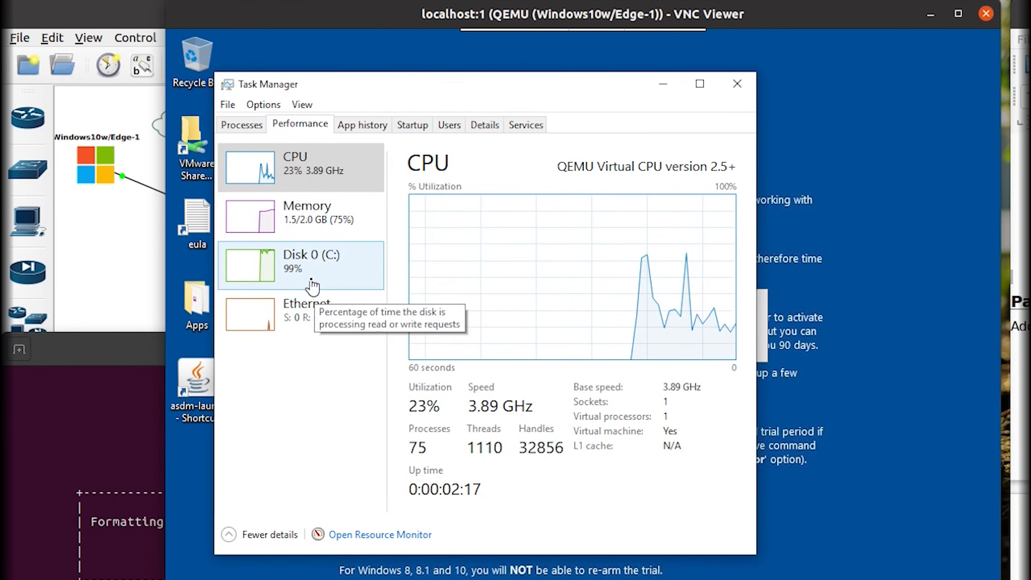
{"action": "left_click", "coordinate": [242, 124]}
{"action": "left_click", "coordinate": [653, 160]}
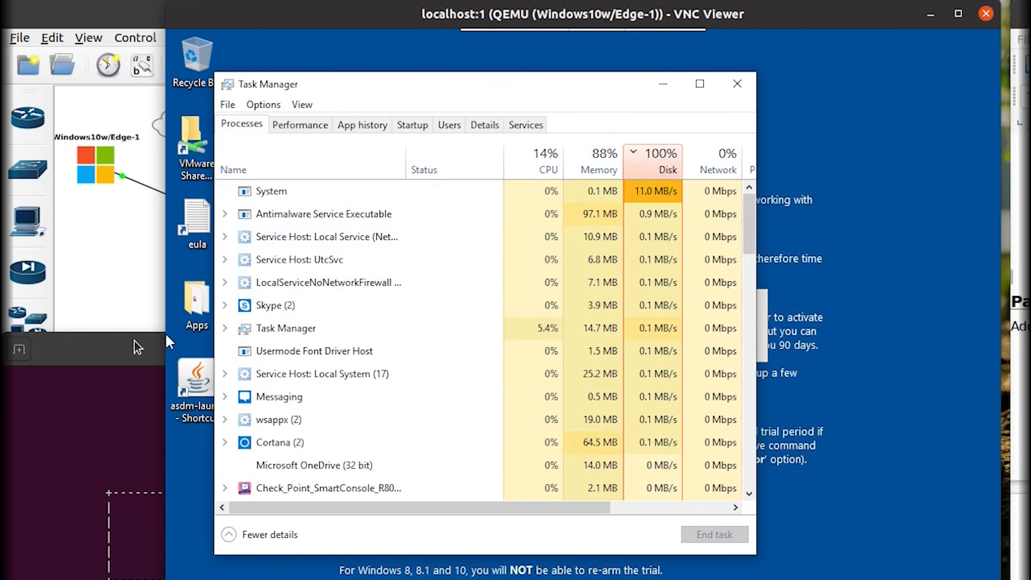
{"action": "left_click", "coordinate": [737, 84]}
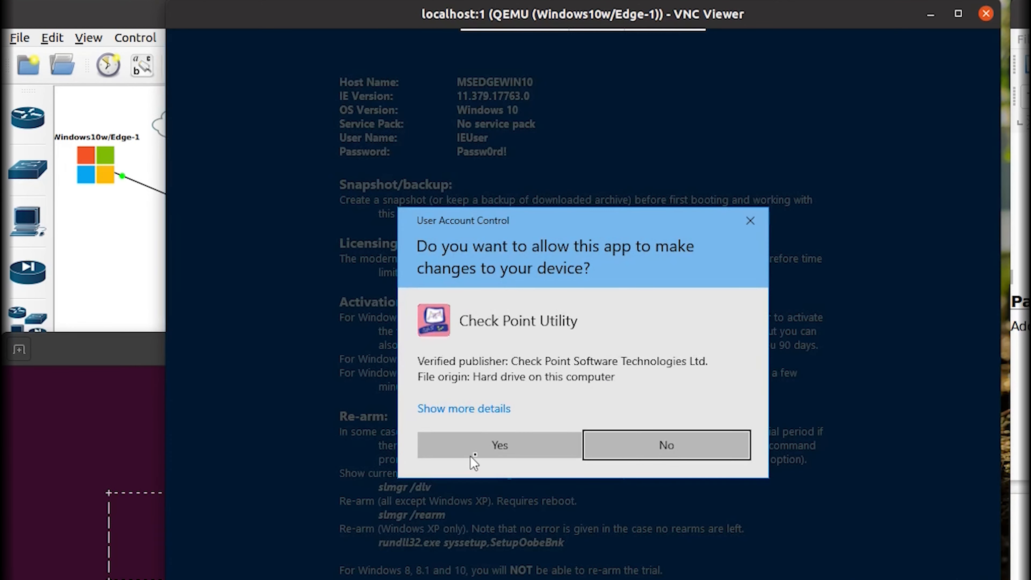
Allow Check Point Utility, accept the prerequisites and licence, and start installing SmartConsole.
{"action": "left_click", "coordinate": [471, 456]}
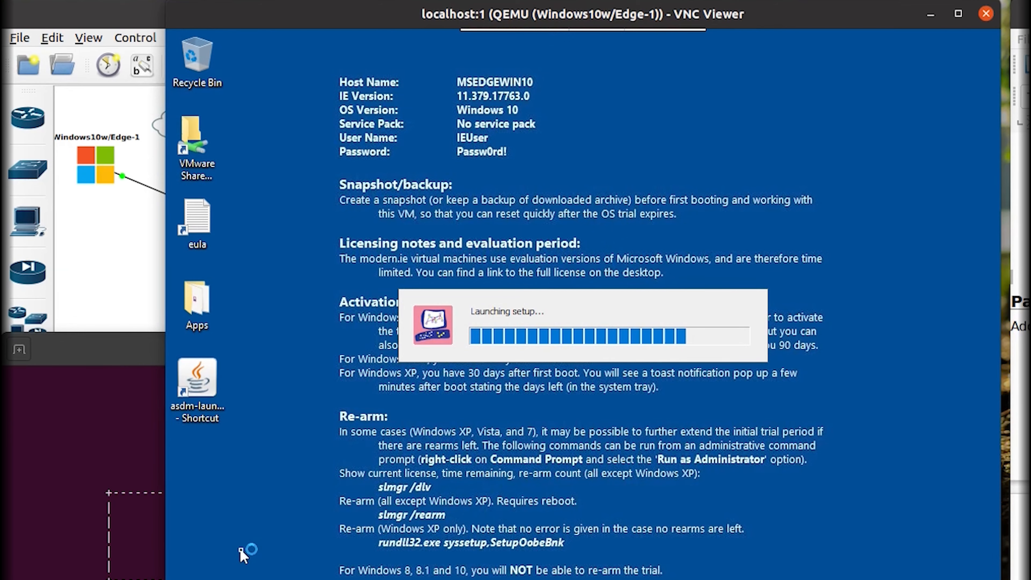
{"action": "left_click", "coordinate": [563, 403]}
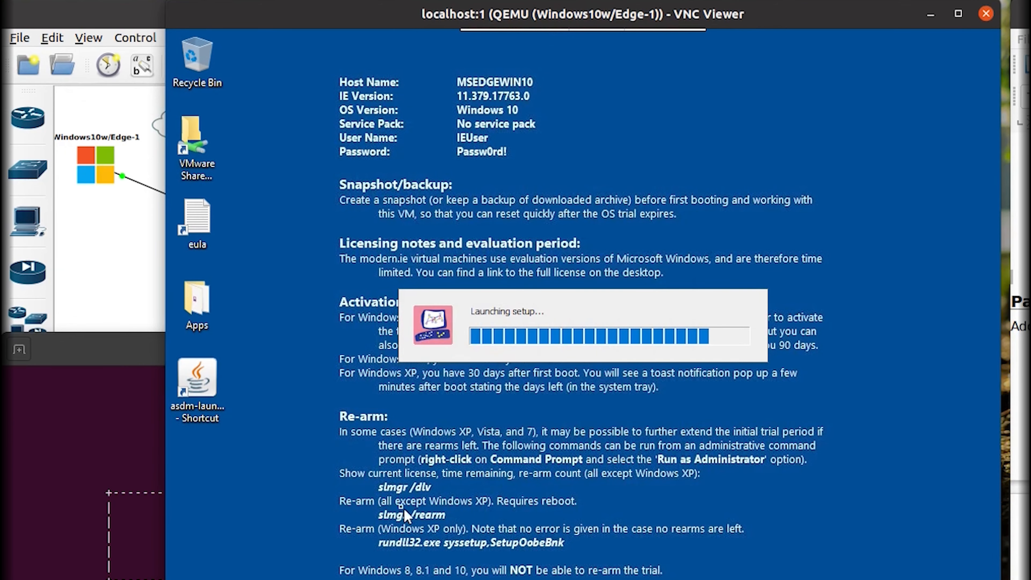
{"action": "left_click", "coordinate": [123, 357]}
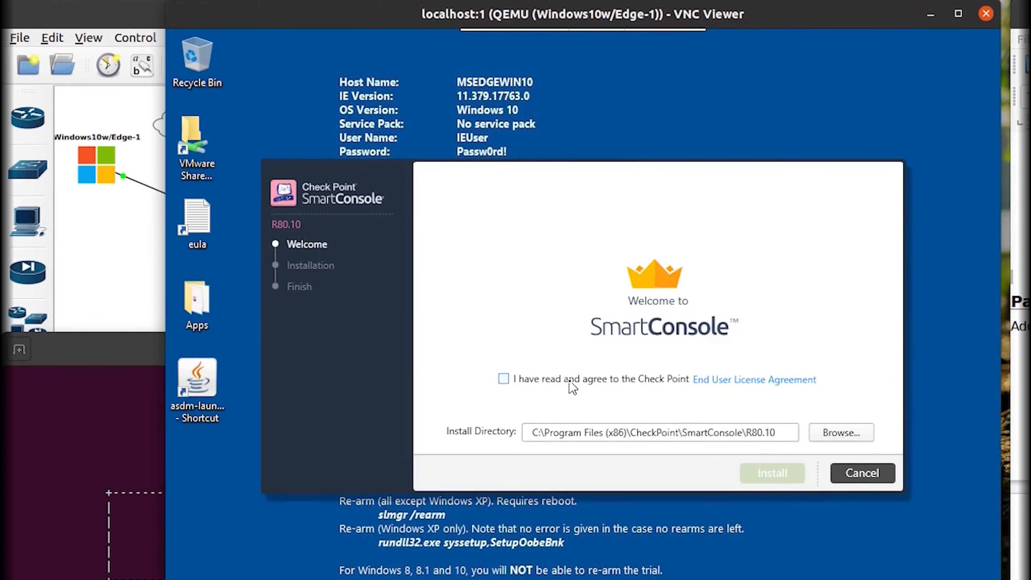
{"action": "left_click", "coordinate": [503, 378]}
{"action": "left_click", "coordinate": [771, 475]}
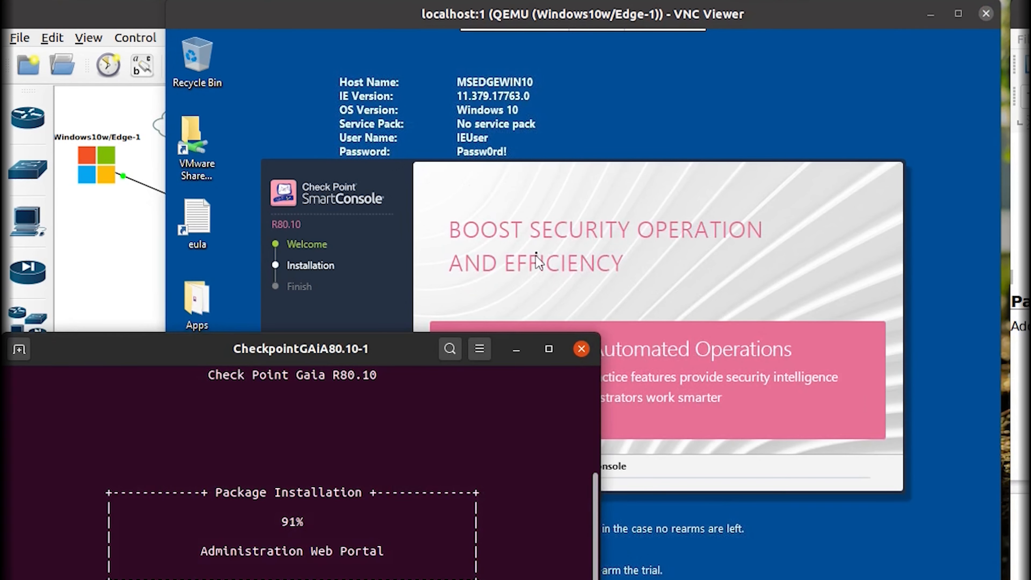
Turn off OneDrive's automatic start in its settings.
{"action": "left_click", "coordinate": [778, 560]}
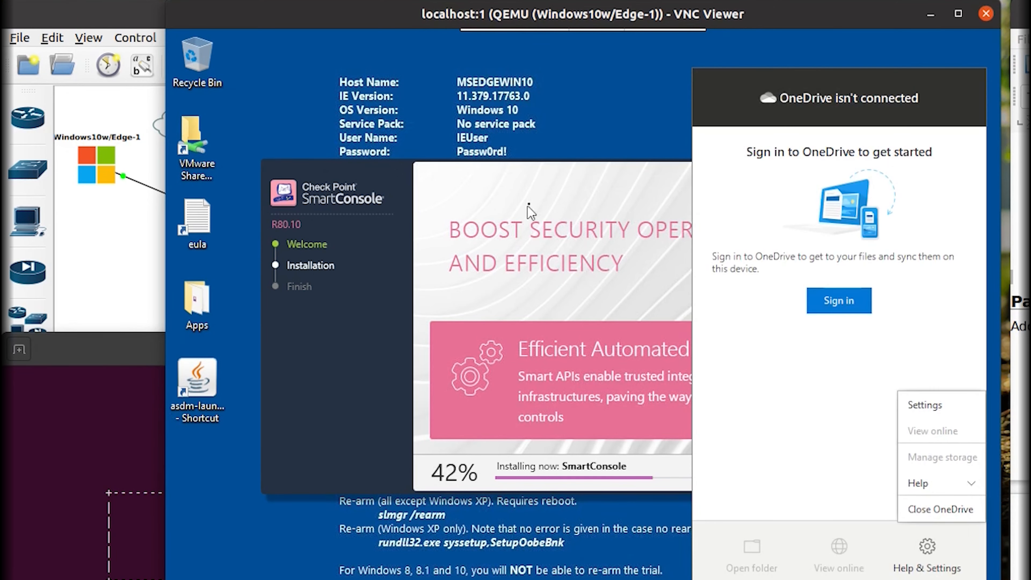
{"action": "left_click", "coordinate": [927, 403]}
{"action": "left_click", "coordinate": [451, 154]}
{"action": "left_click", "coordinate": [467, 186]}
{"action": "left_click", "coordinate": [653, 522]}
Check load in Windows Task Manager and the host's System Monitor, then raise the Gaia console.
{"action": "right_click", "coordinate": [603, 579]}
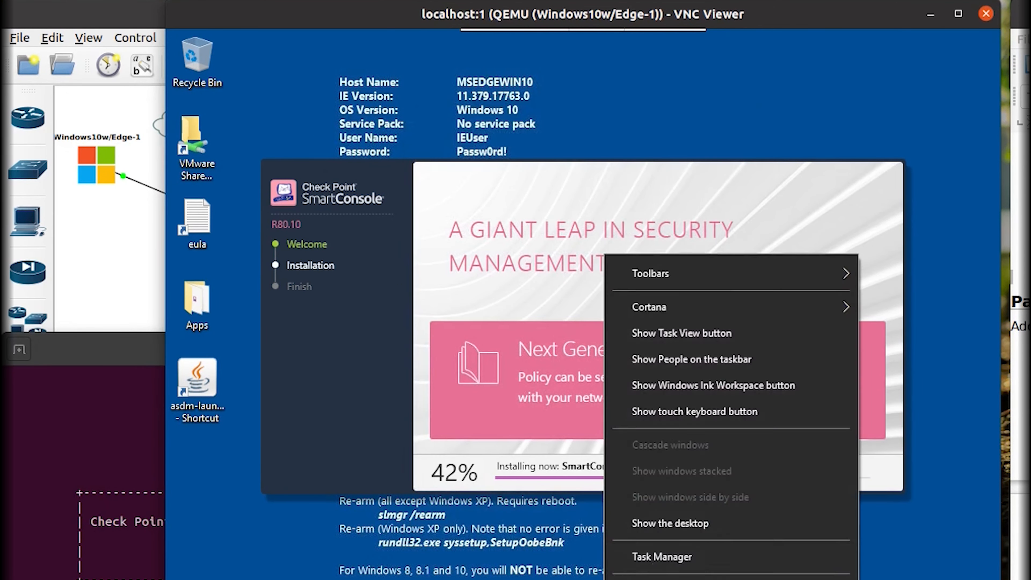
{"action": "left_click", "coordinate": [664, 557]}
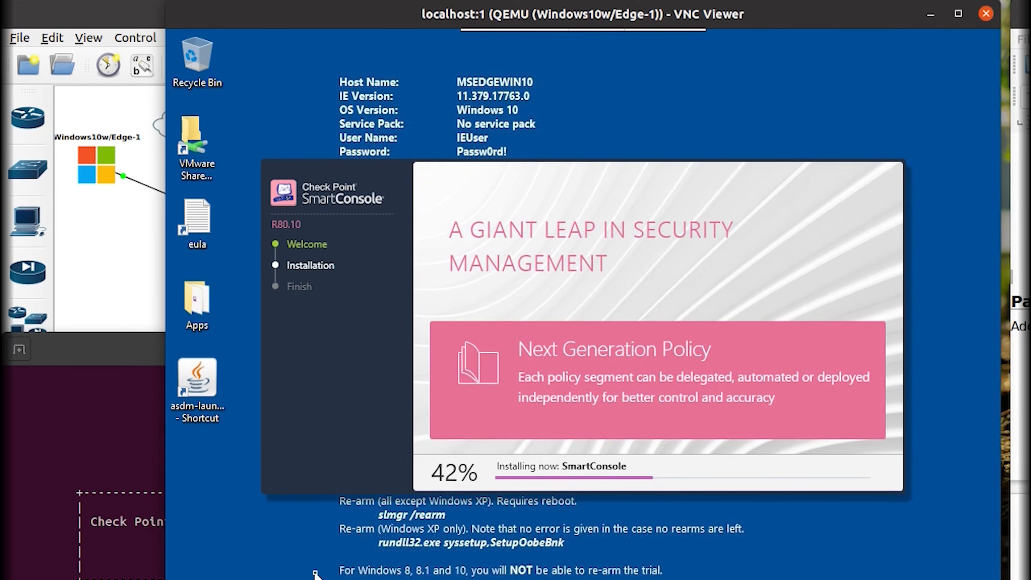
{"action": "key", "text": "super"}
{"action": "type", "text": "sy"}
{"action": "left_click", "coordinate": [479, 136]}
{"action": "left_click", "coordinate": [422, 141]}
{"action": "left_click", "coordinate": [506, 141]}
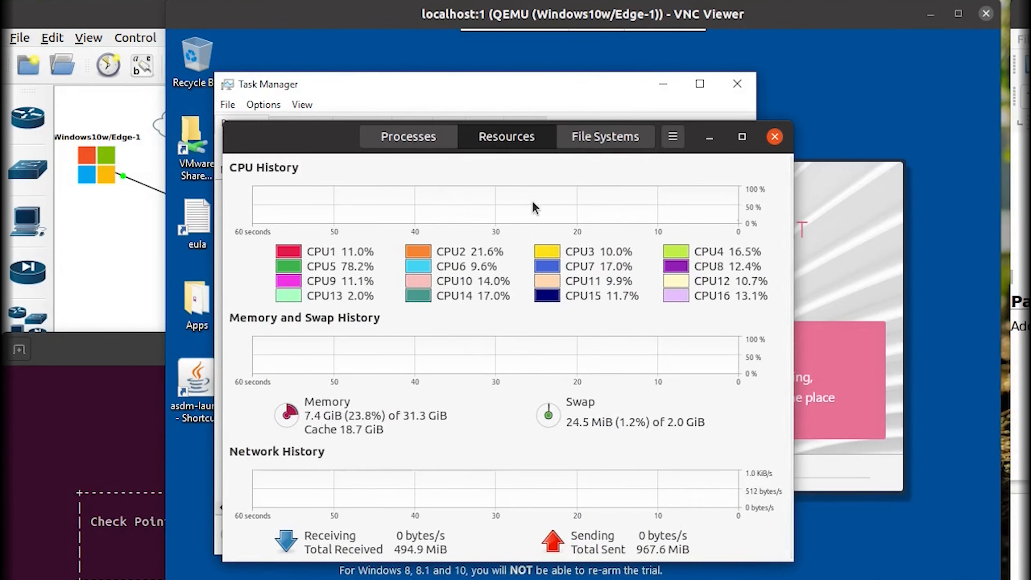
{"action": "left_click", "coordinate": [775, 137]}
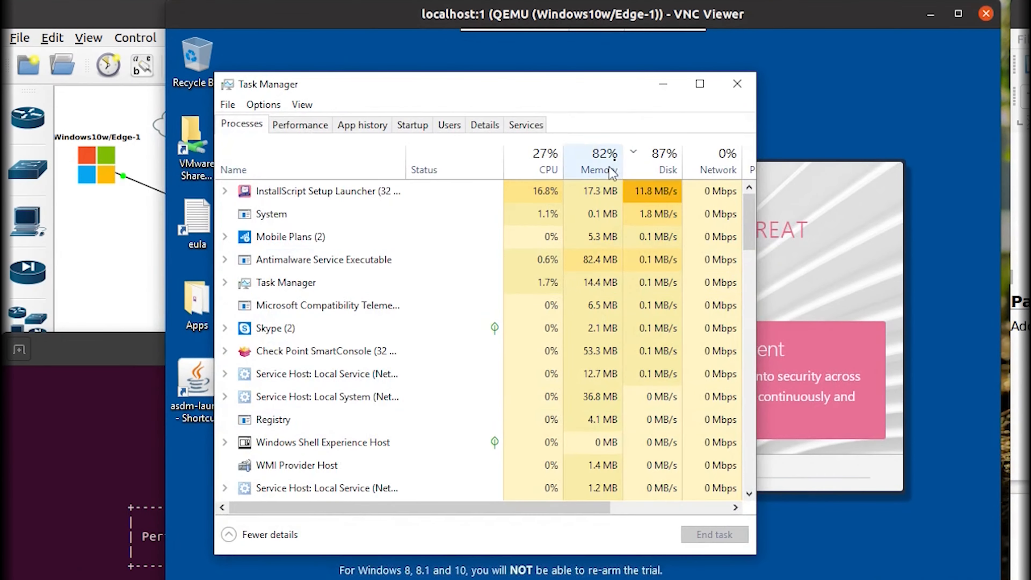
{"action": "left_click", "coordinate": [736, 93]}
{"action": "left_click", "coordinate": [99, 521]}
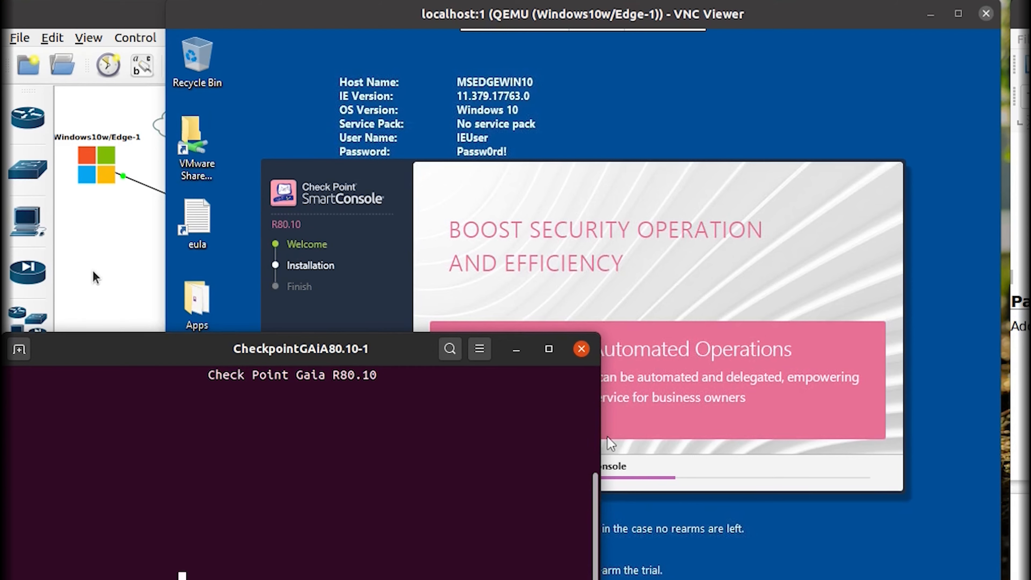
Reboot the gateway into the installed Gaia from the local drive in normal mode.
{"action": "key", "text": "Return"}
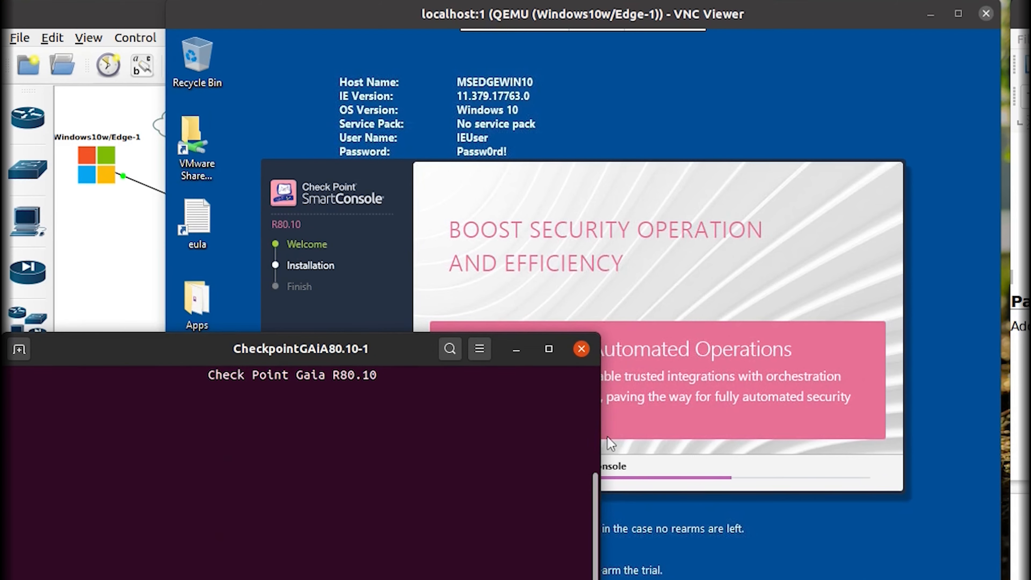
{"action": "key", "text": "Return"}
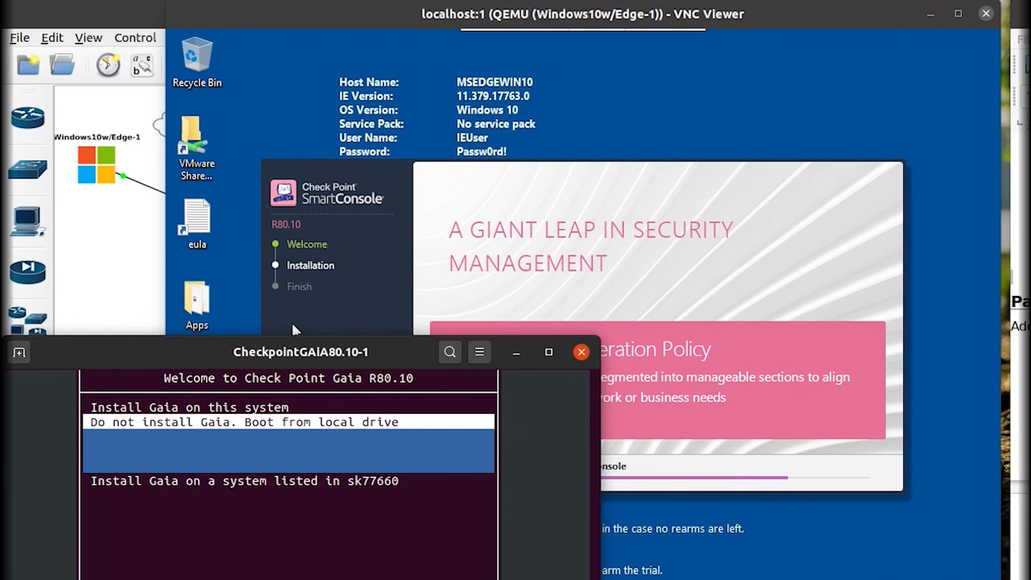
{"action": "key", "text": "Return"}
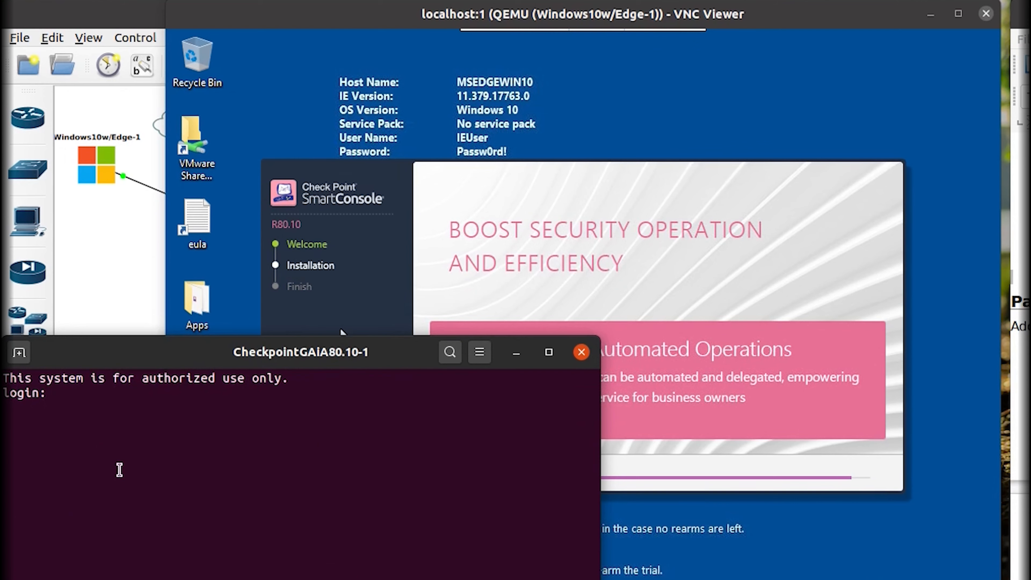
Log in to the Gaia console as admin, reaching the gw-3f2400 shell prompt.
{"action": "left_click_drag", "start_coordinate": [137, 351], "coordinate": [139, 343]}
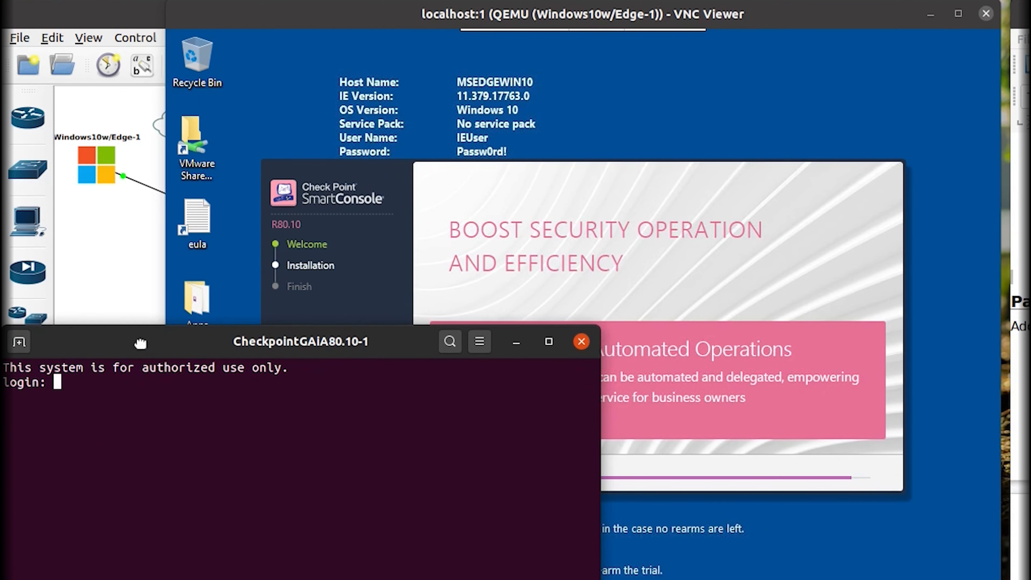
{"action": "type", "text": "admin"}
{"action": "key", "text": "Return"}
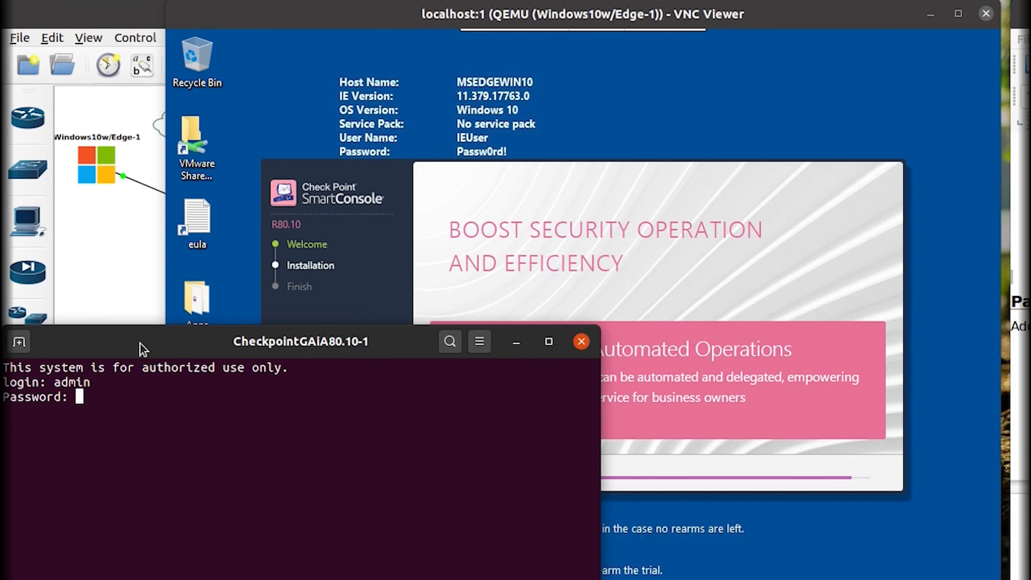
{"action": "key", "text": "Return"}
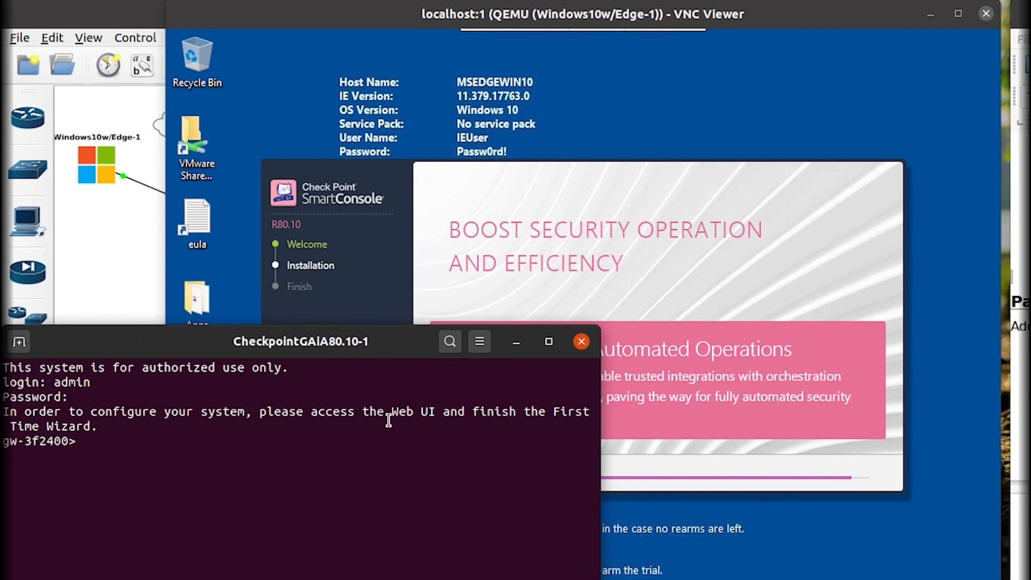
{"action": "left_click_drag", "start_coordinate": [421, 411], "coordinate": [546, 411]}
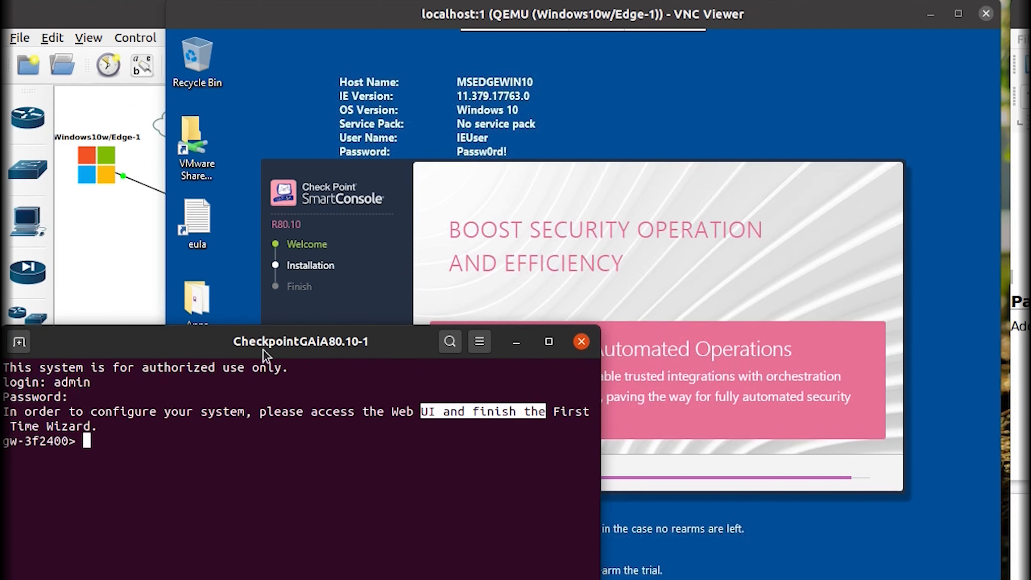
{"action": "left_click", "coordinate": [656, 521]}
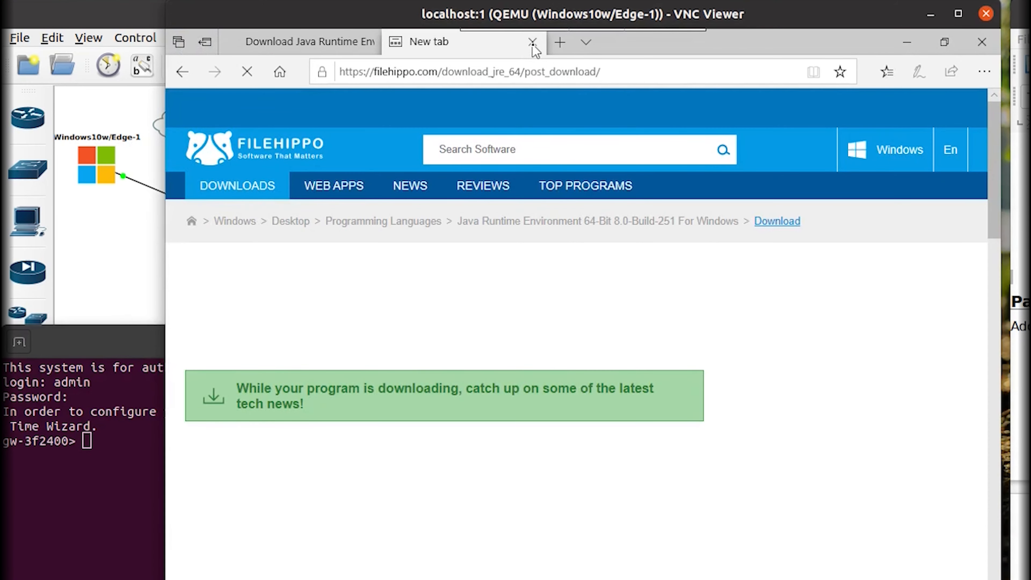
Close the empty tab and the Java download tab, then relaunch Edge.
{"action": "left_click", "coordinate": [533, 42]}
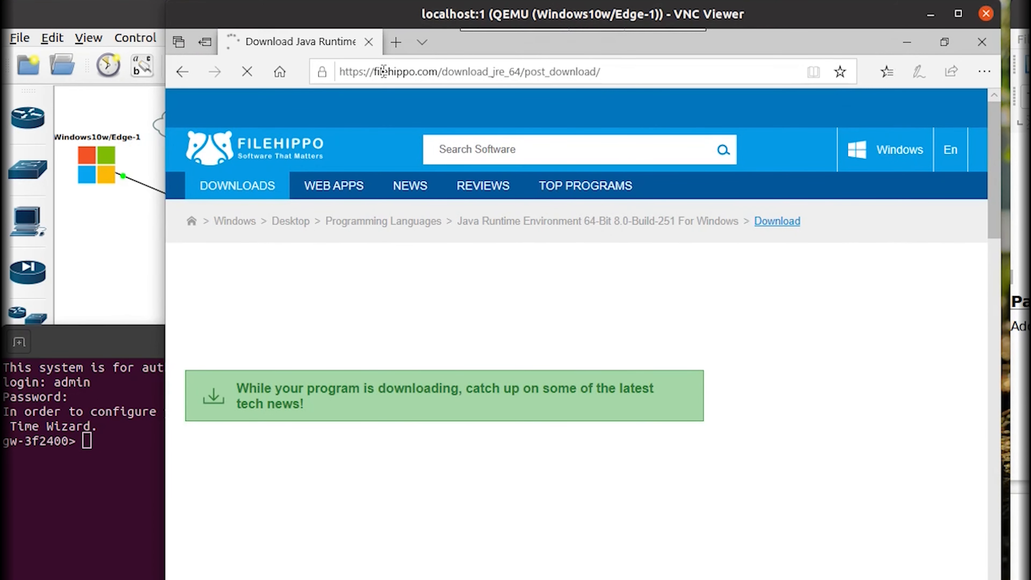
{"action": "left_click", "coordinate": [383, 72]}
{"action": "type", "text": "192."}
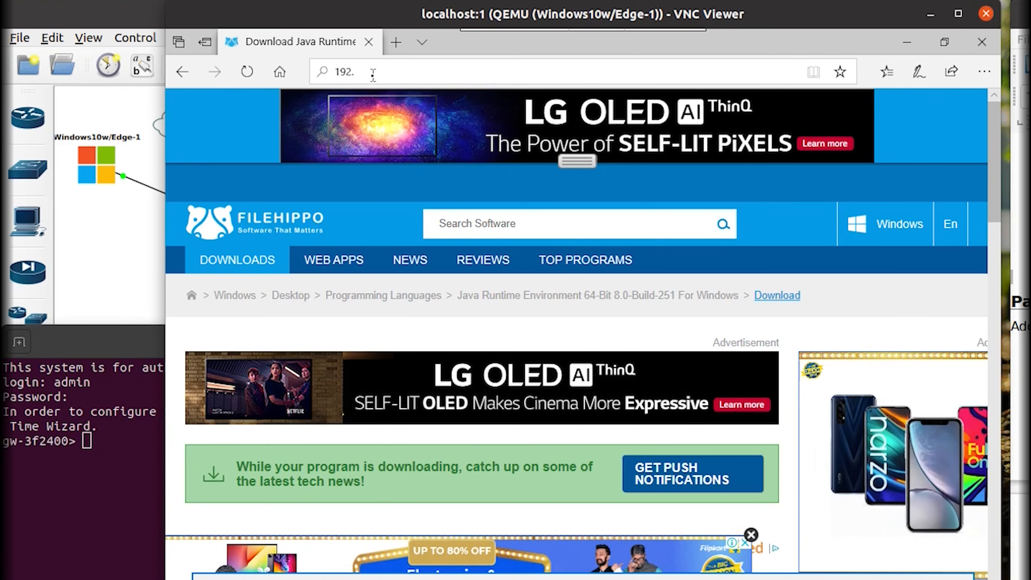
{"action": "left_click", "coordinate": [369, 43]}
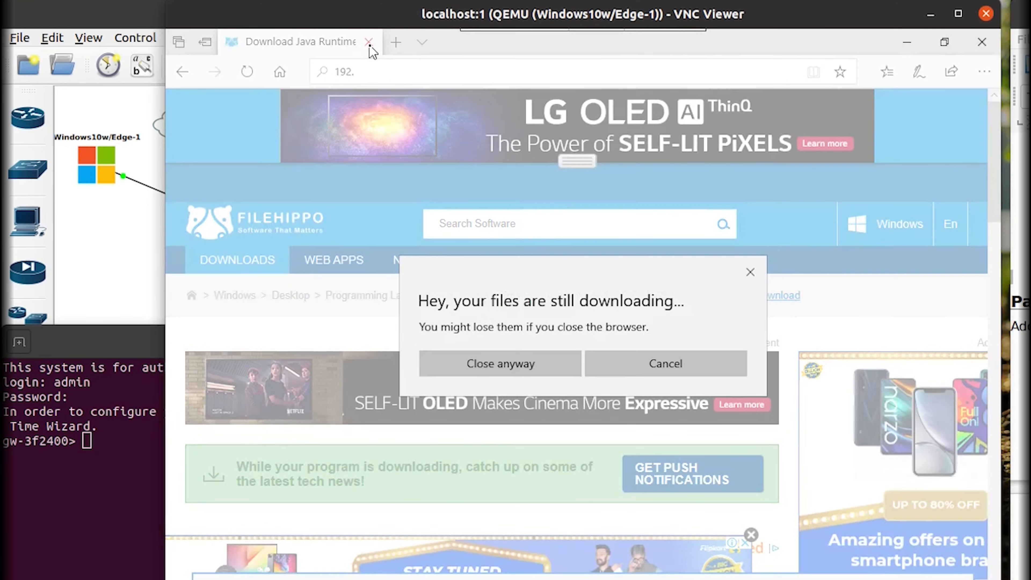
{"action": "left_click", "coordinate": [540, 371]}
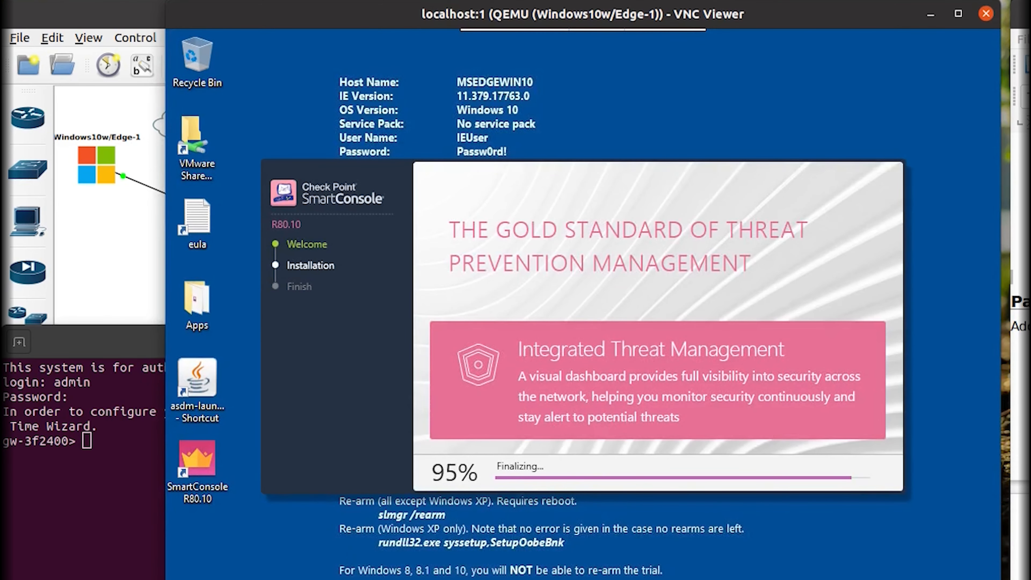
{"action": "left_click", "coordinate": [281, 576]}
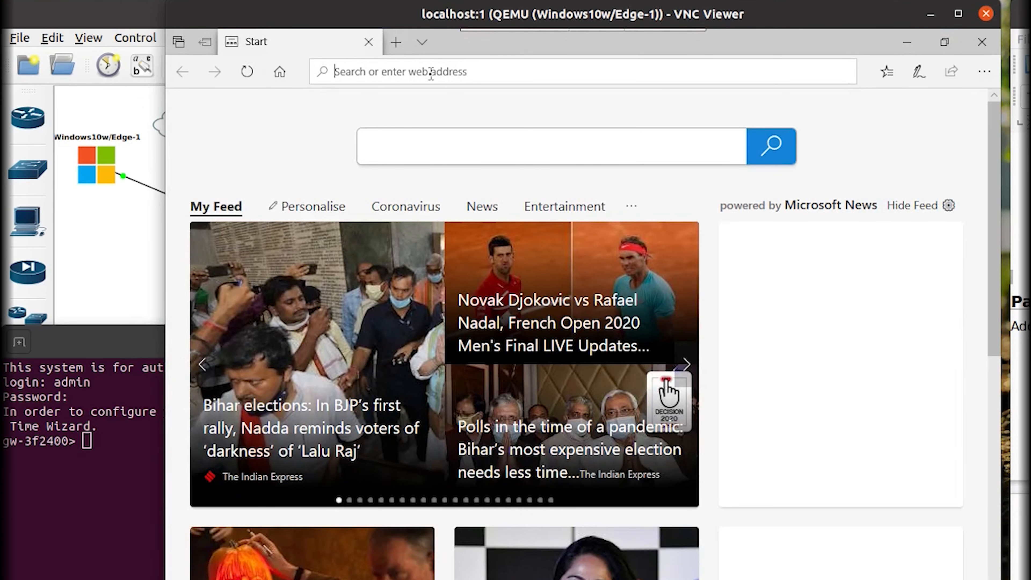
{"action": "type", "text": "192.16"}
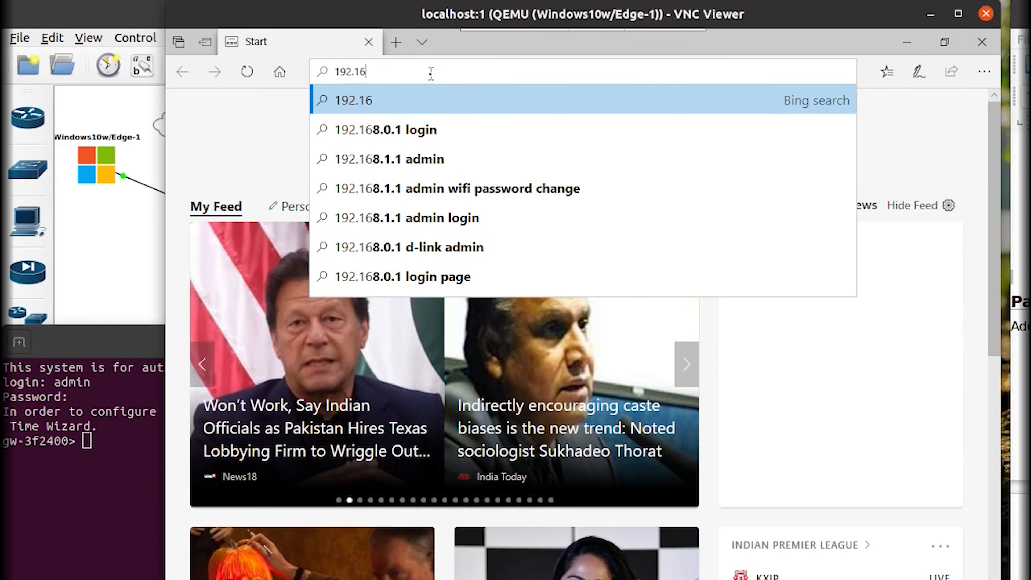
{"action": "type", "text": "8."}
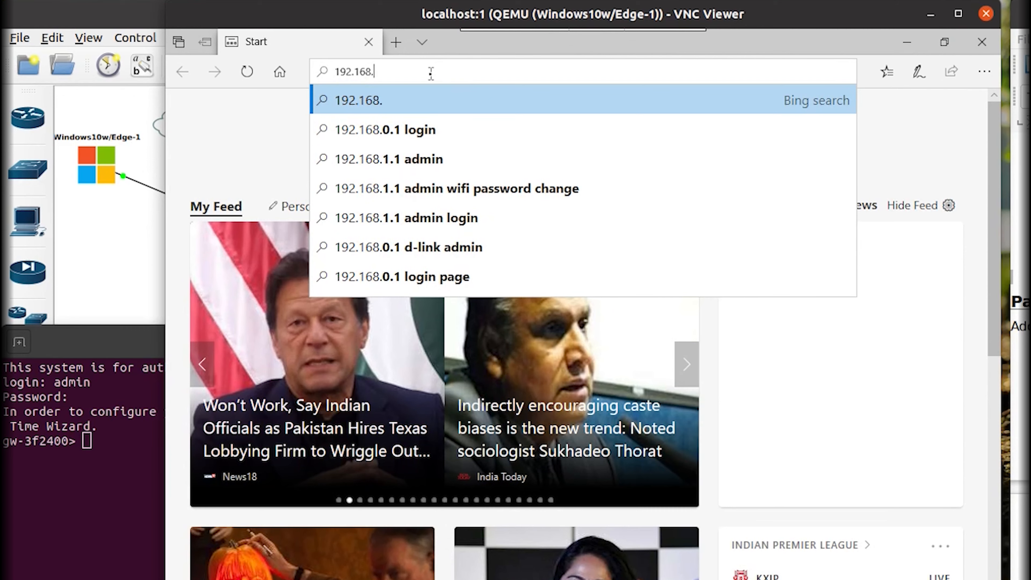
{"action": "type", "text": "21."}
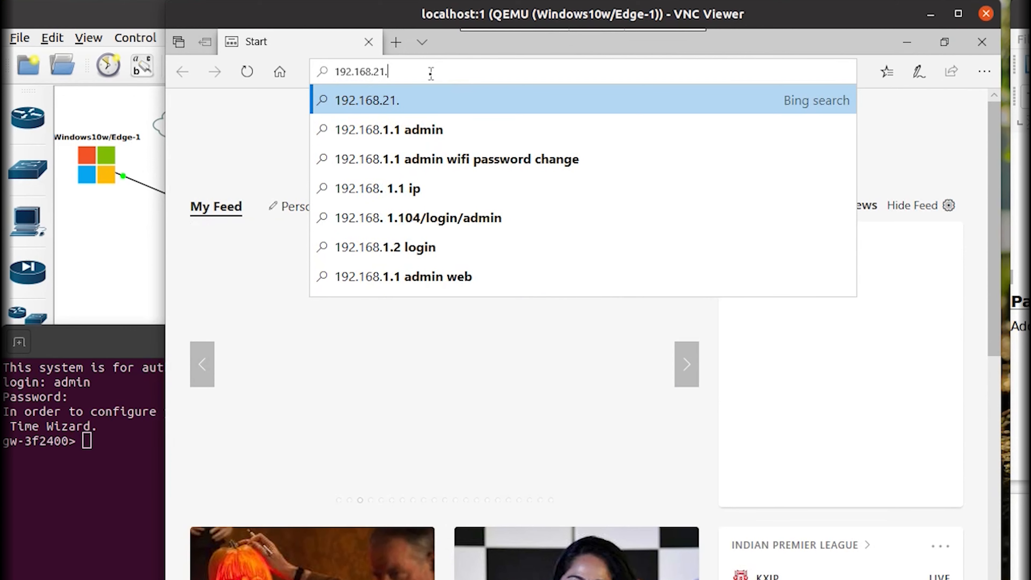
{"action": "key", "text": "BackSpace"}
{"action": "key", "text": "BackSpace"}
{"action": "key", "text": "BackSpace"}
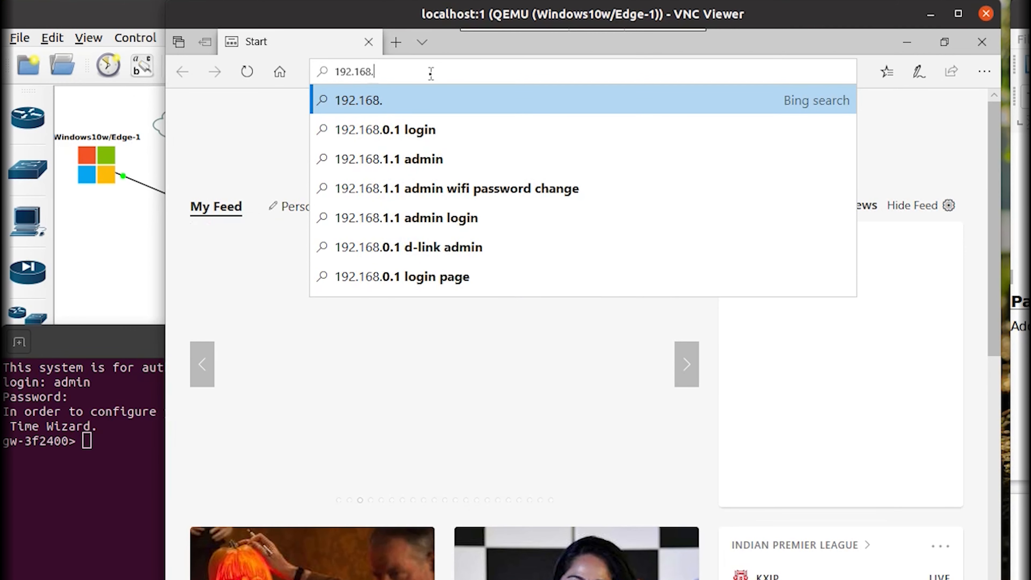
{"action": "type", "text": "122.21"}
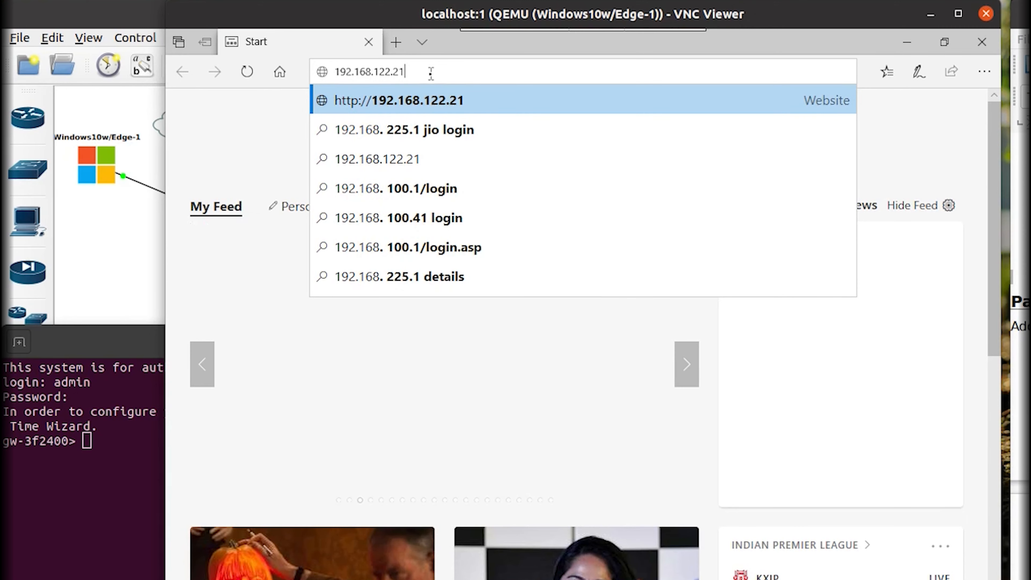
{"action": "key", "text": "Return"}
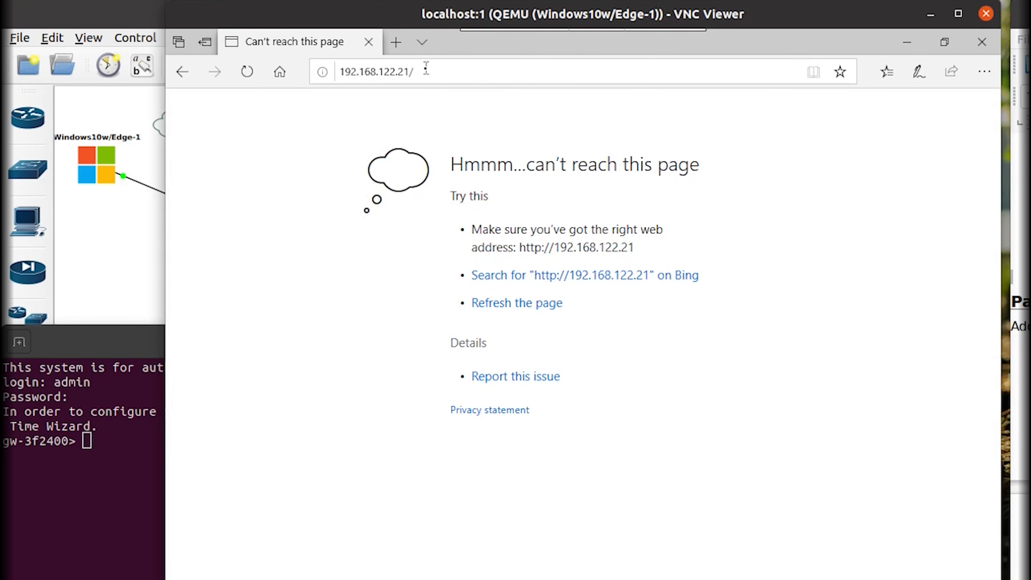
{"action": "left_click", "coordinate": [426, 69]}
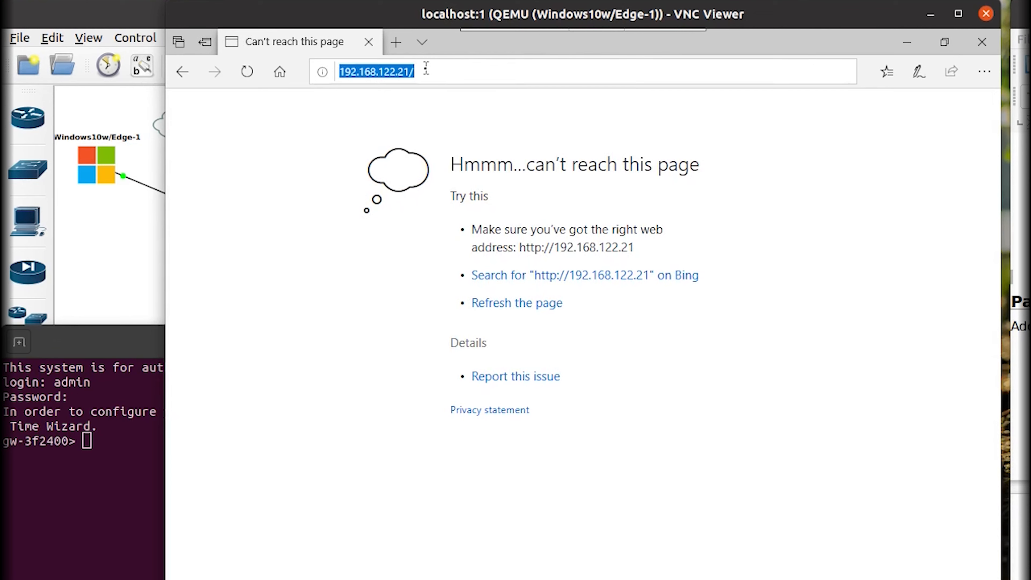
{"action": "key", "text": "Home"}
{"action": "type", "text": "https"}
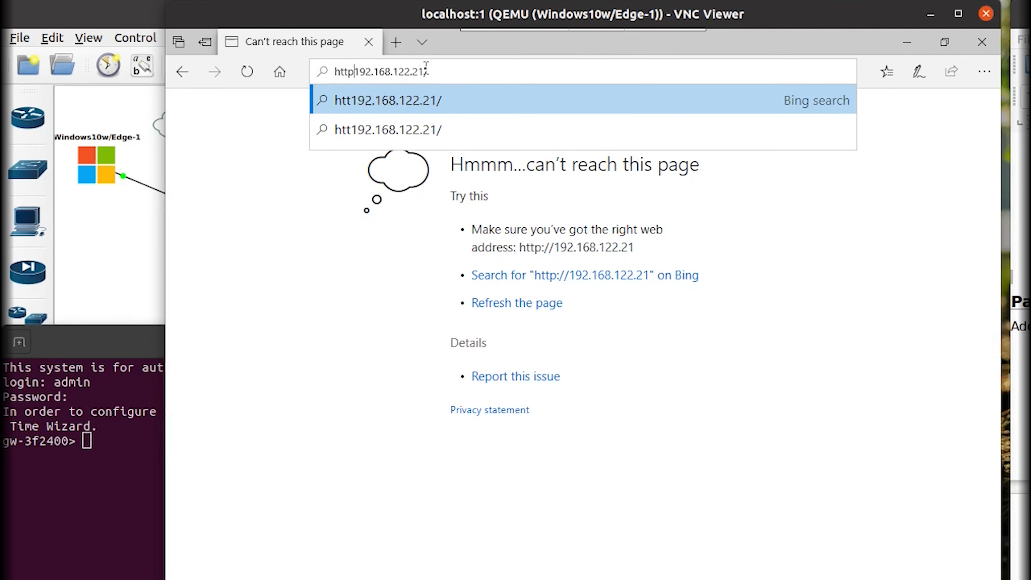
{"action": "type", "text": "://"}
{"action": "key", "text": "Return"}
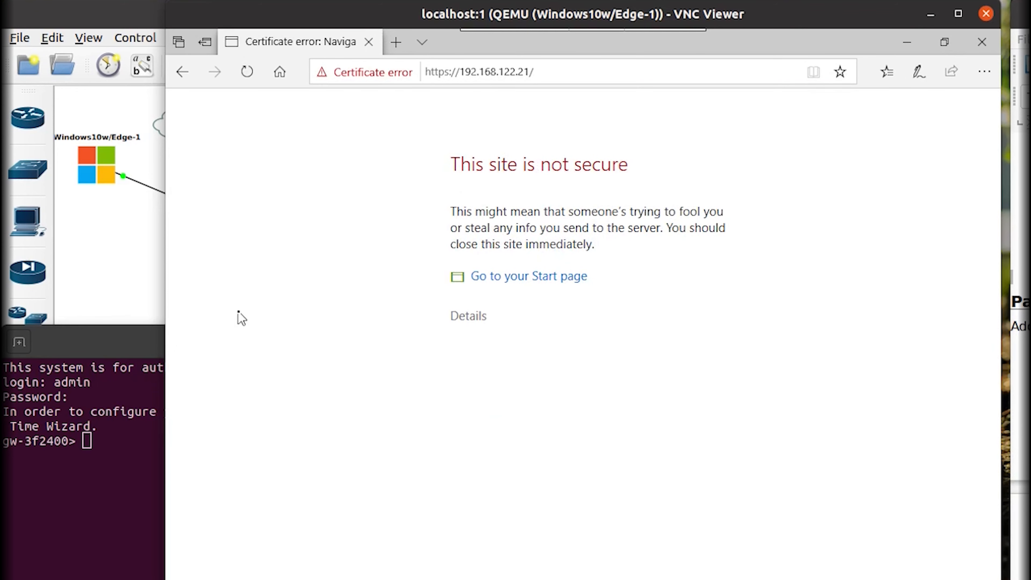
{"action": "left_click", "coordinate": [473, 319]}
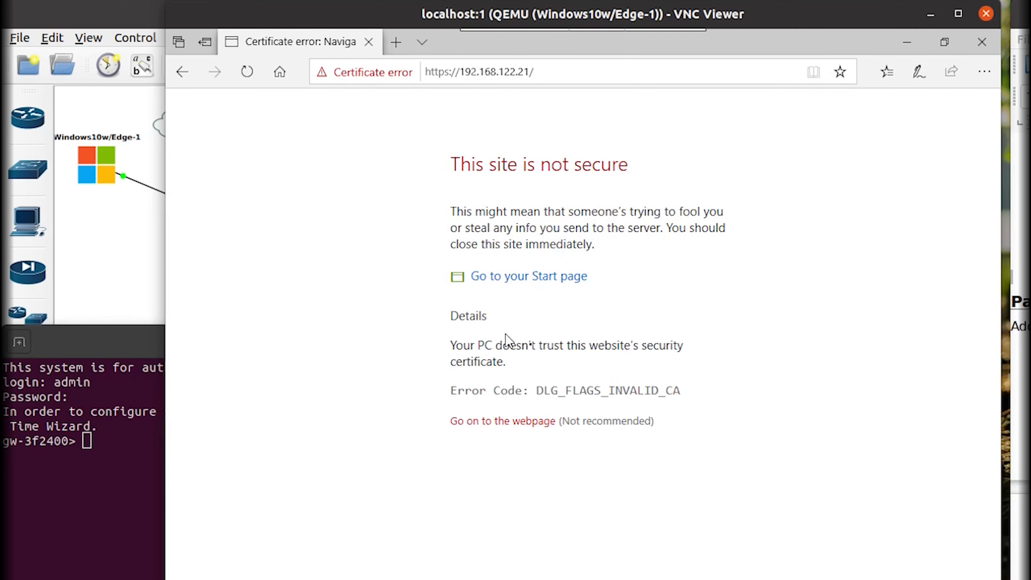
{"action": "left_click", "coordinate": [530, 423]}
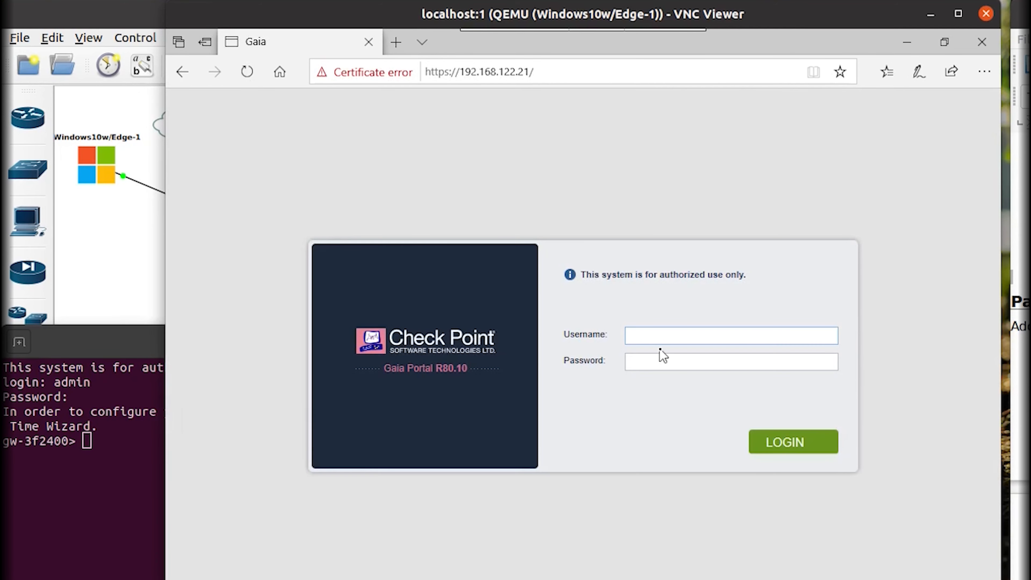
Sign in to the Gaia Portal as admin.
{"action": "type", "text": "admin"}
{"action": "key", "text": "Tab"}
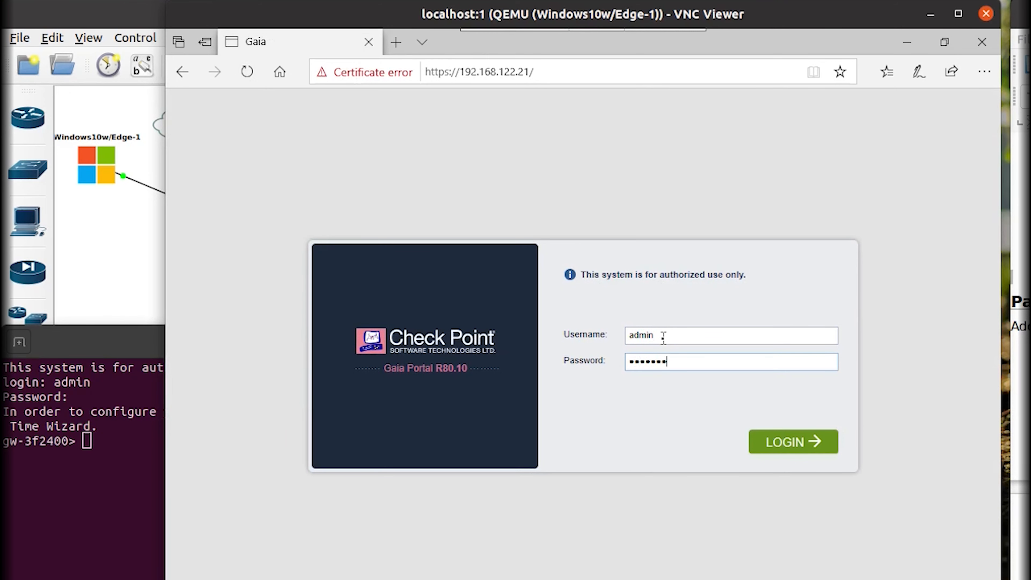
{"action": "left_click", "coordinate": [786, 439]}
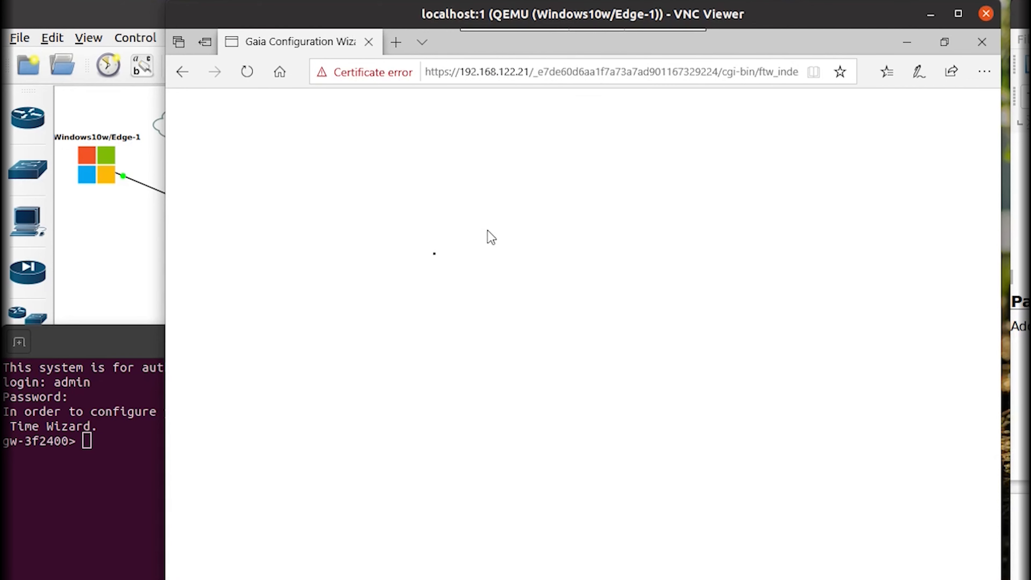
Close the Gaia console terminal and advance the wizard past the Welcome page.
{"action": "left_click", "coordinate": [138, 398]}
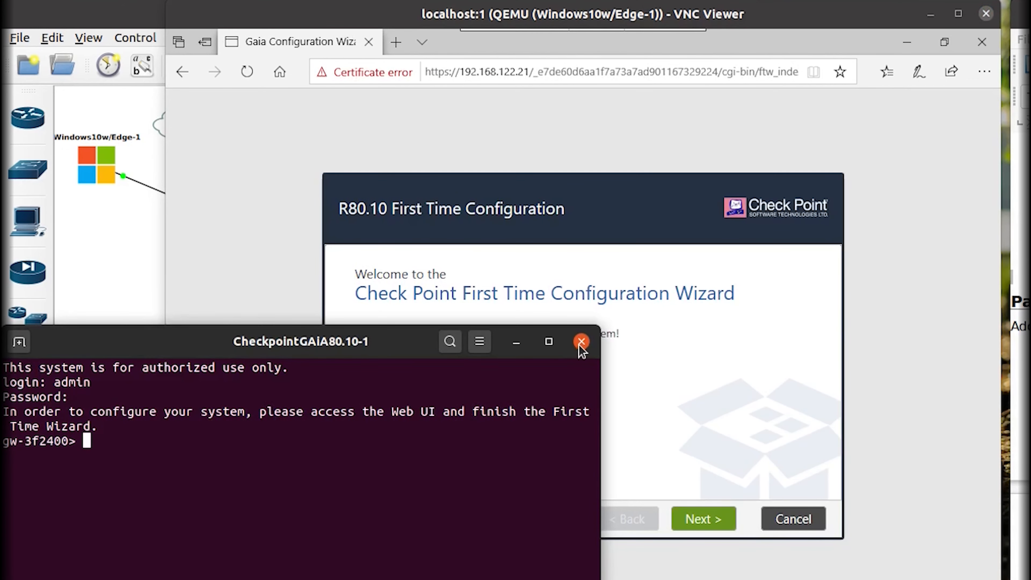
{"action": "left_click", "coordinate": [581, 343]}
{"action": "left_click", "coordinate": [720, 520]}
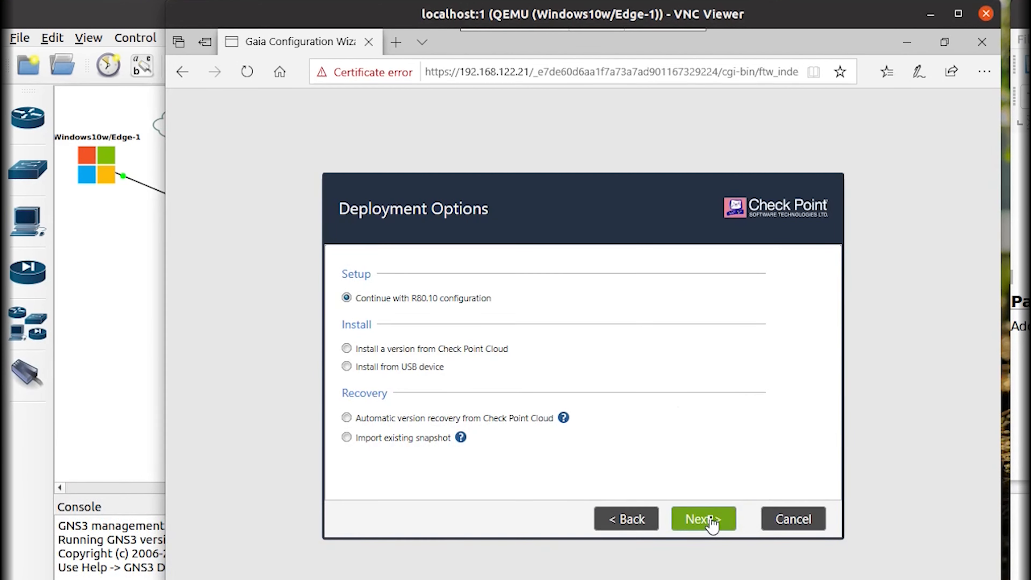
Accept defaults: eth0 management, no internet interface, host gw-3f2400 with DNS 4.2.2.2, manual time.
{"action": "left_click", "coordinate": [713, 523]}
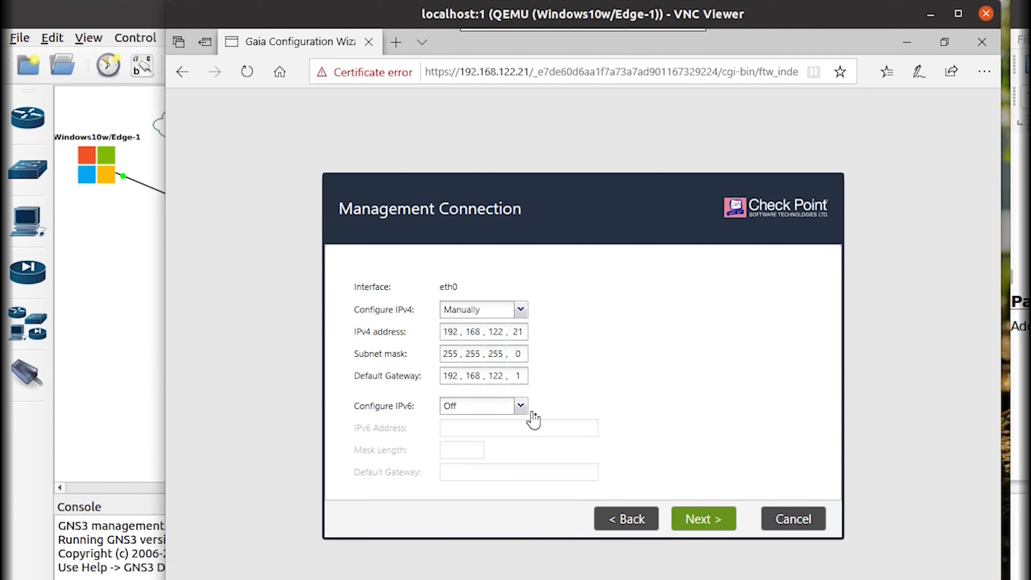
{"action": "left_click", "coordinate": [693, 518]}
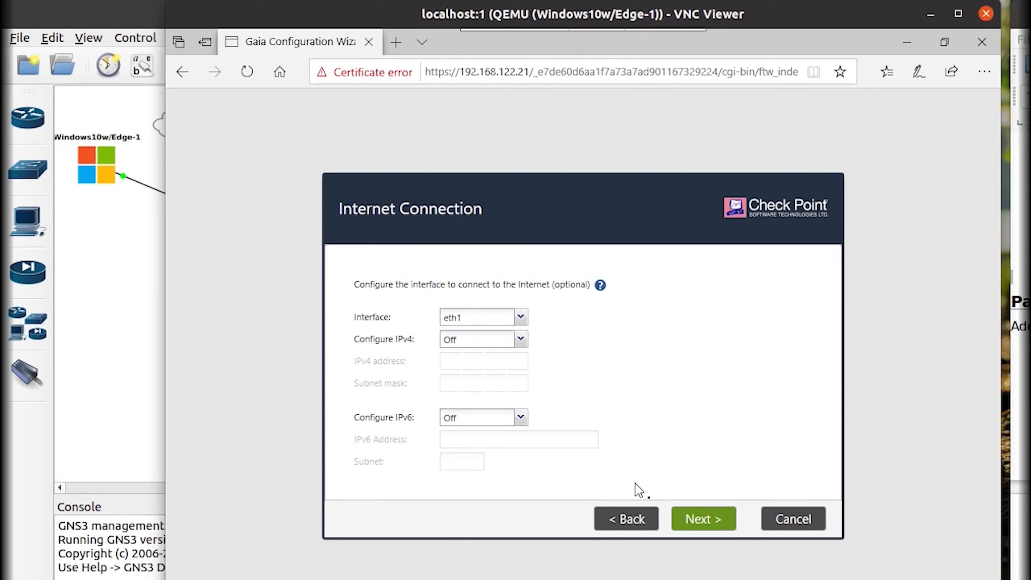
{"action": "left_click", "coordinate": [695, 524]}
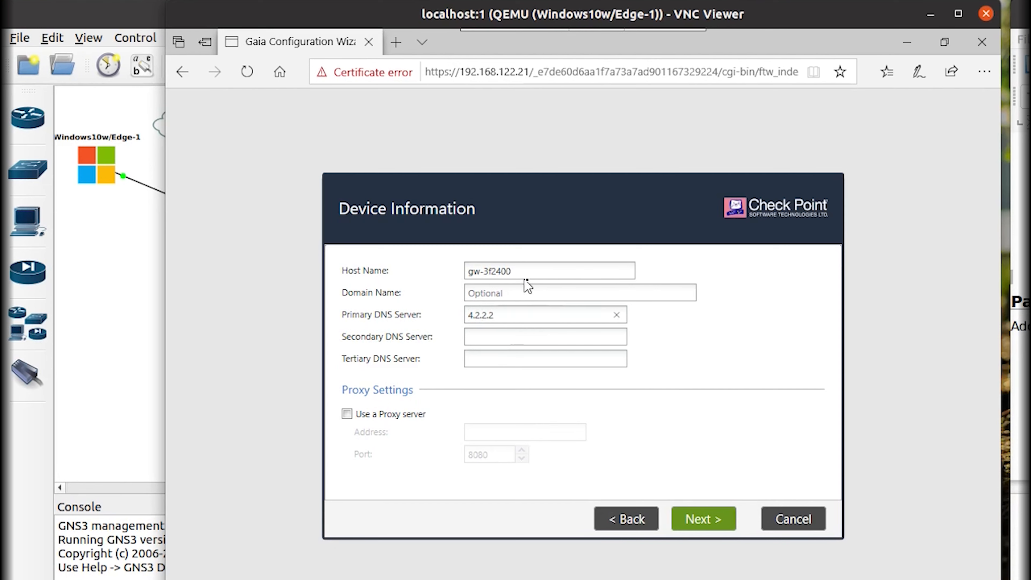
{"action": "left_click", "coordinate": [715, 524]}
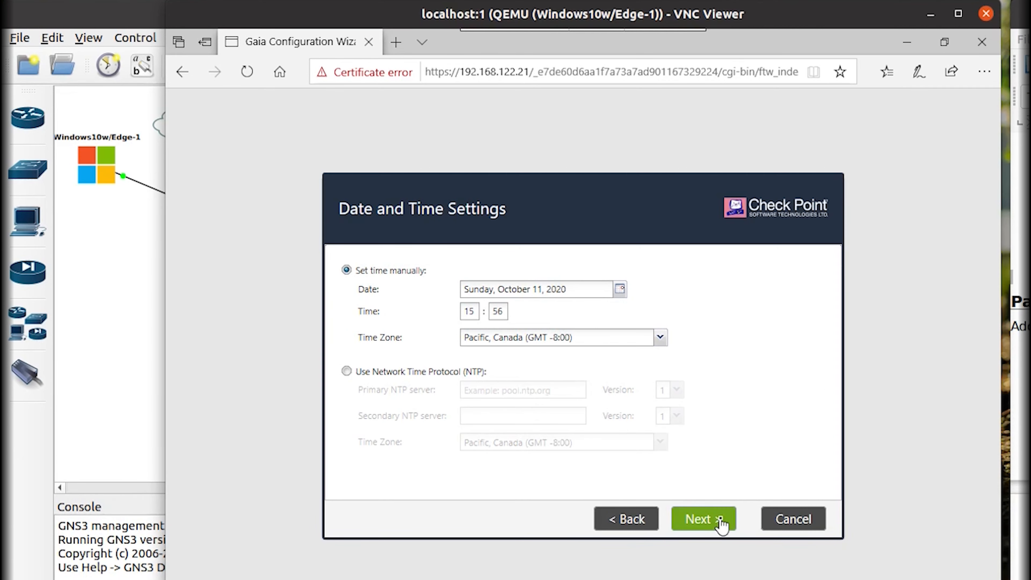
{"action": "left_click", "coordinate": [721, 524]}
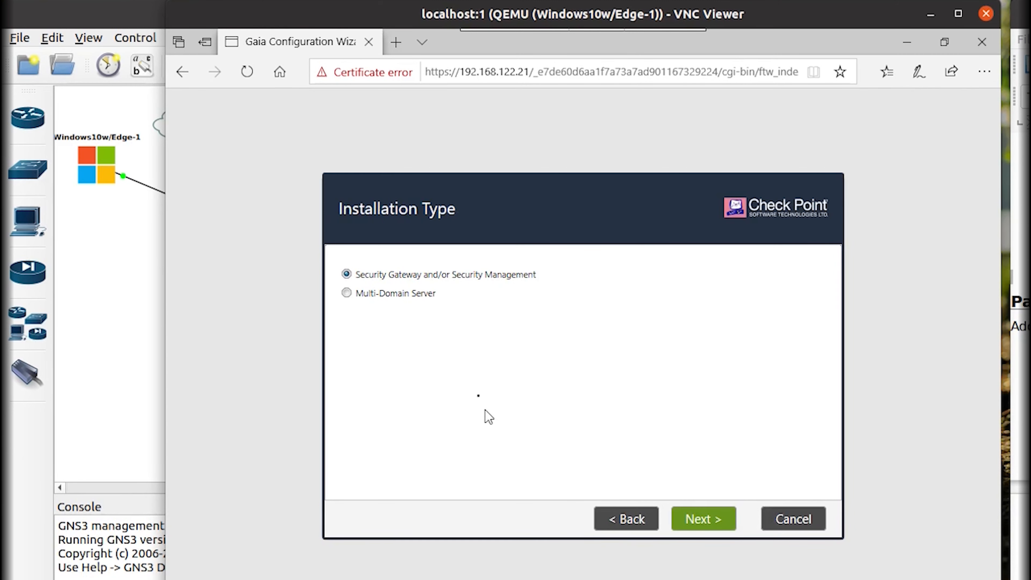
Keep Security Gateway plus Security Management, with the Gaia admin as administrator.
{"action": "left_click", "coordinate": [694, 525]}
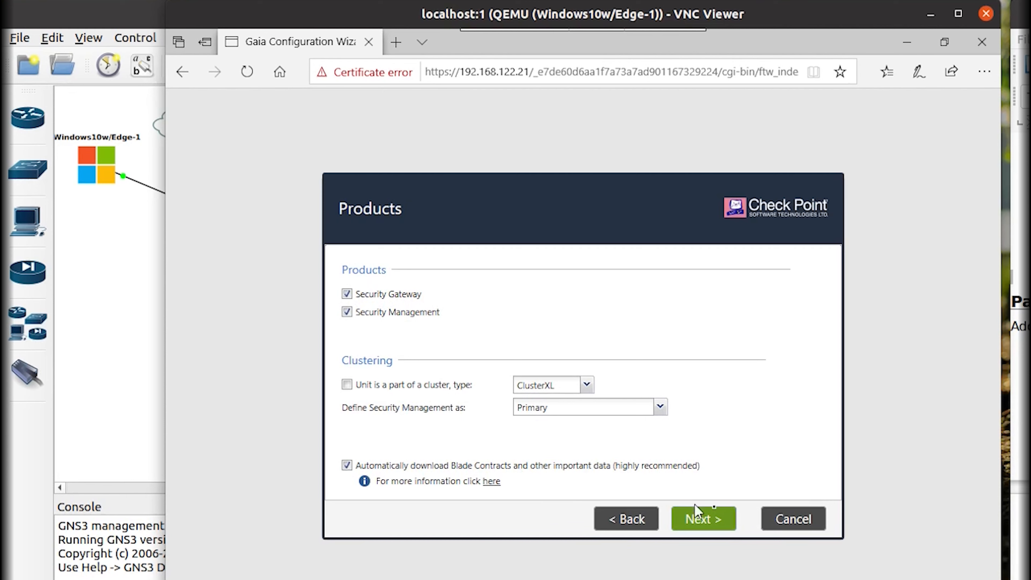
{"action": "left_click", "coordinate": [713, 526]}
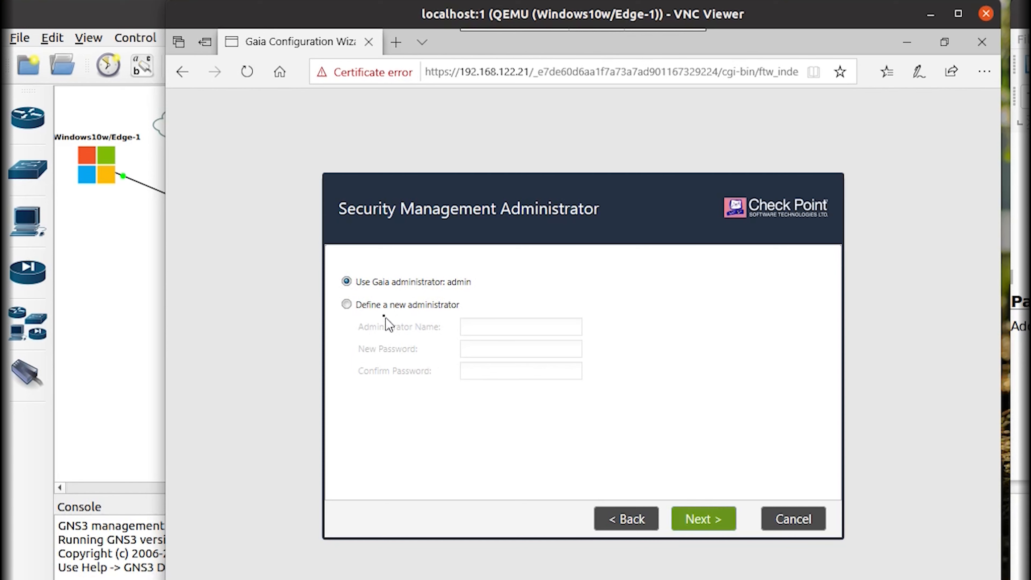
{"action": "left_click", "coordinate": [698, 525]}
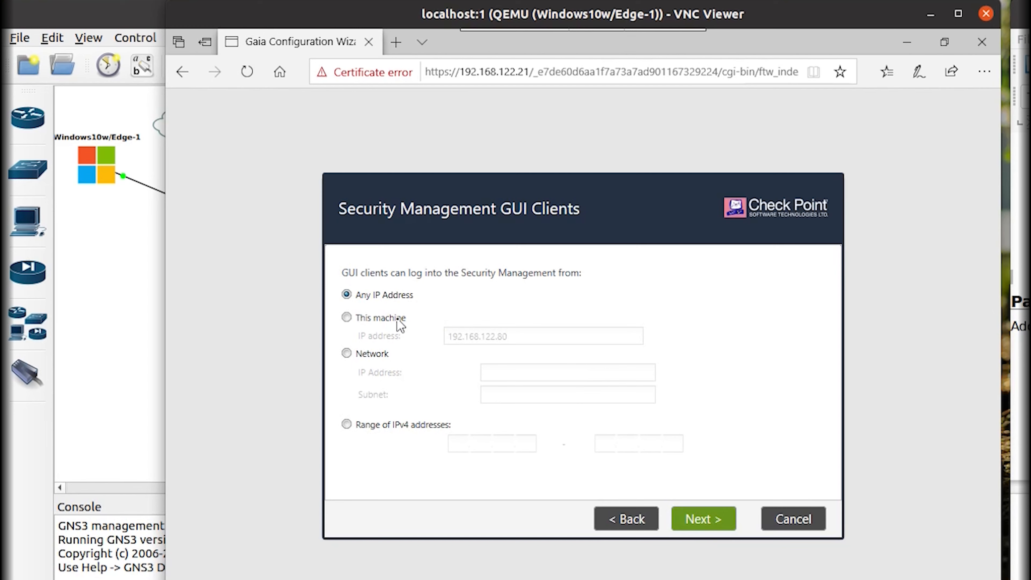
Allow GUI clients from network 192.168.122.0 with mask 255.255.255.0.
{"action": "left_click", "coordinate": [373, 354]}
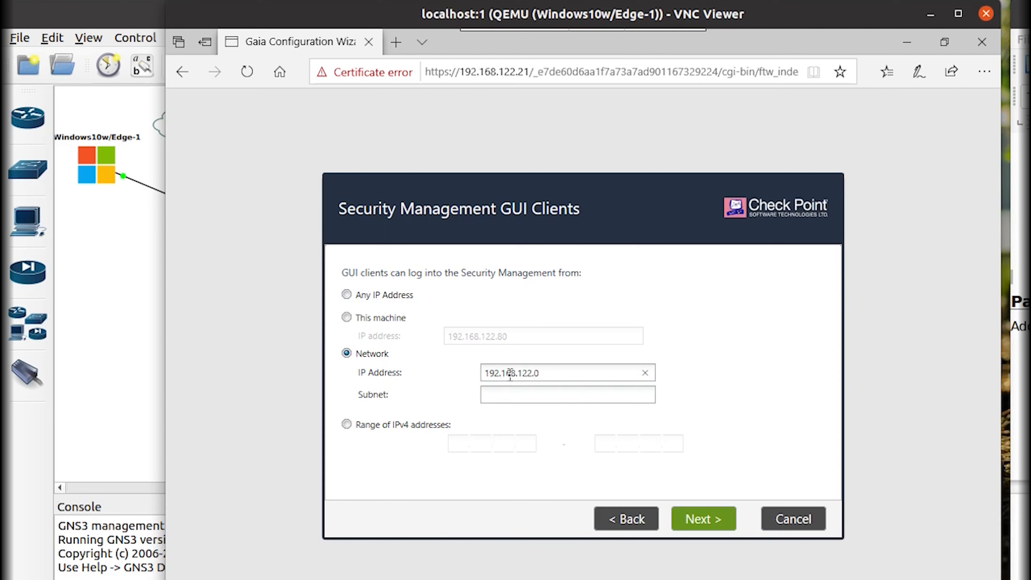
{"action": "key", "text": "Tab"}
{"action": "type", "text": "255.255.255.0"}
{"action": "left_click", "coordinate": [709, 525]}
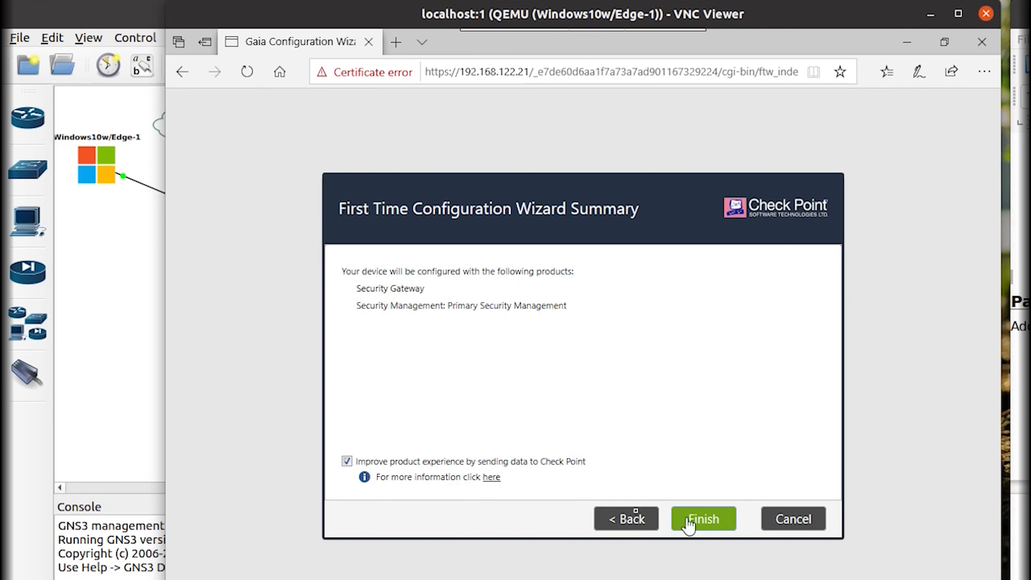
Opt out of 'Improve product experience' and confirm launching the configuration.
{"action": "left_click", "coordinate": [526, 463]}
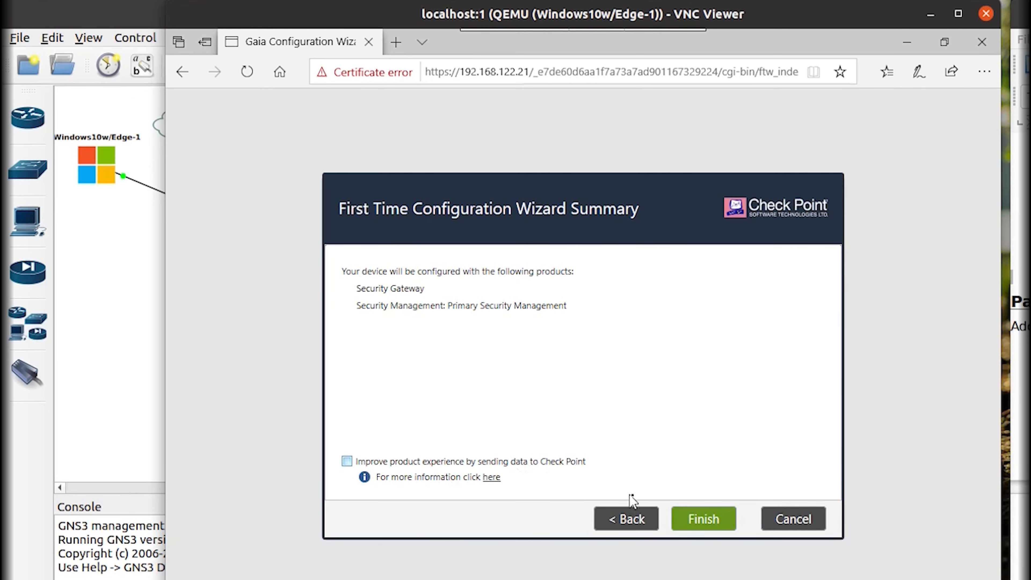
{"action": "left_click", "coordinate": [673, 517]}
{"action": "left_click", "coordinate": [542, 392]}
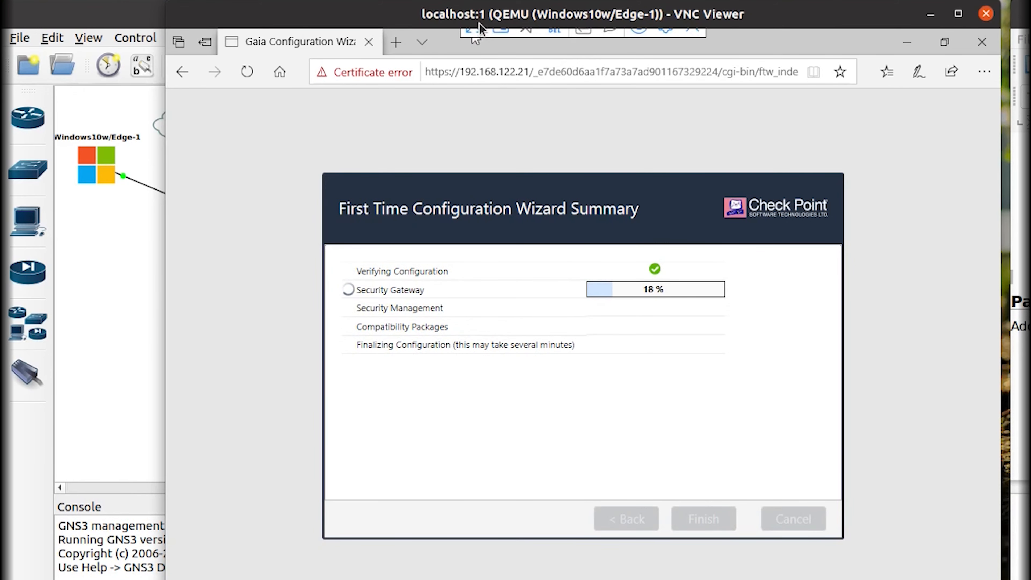
{"action": "left_click_drag", "start_coordinate": [479, 23], "coordinate": [416, 36]}
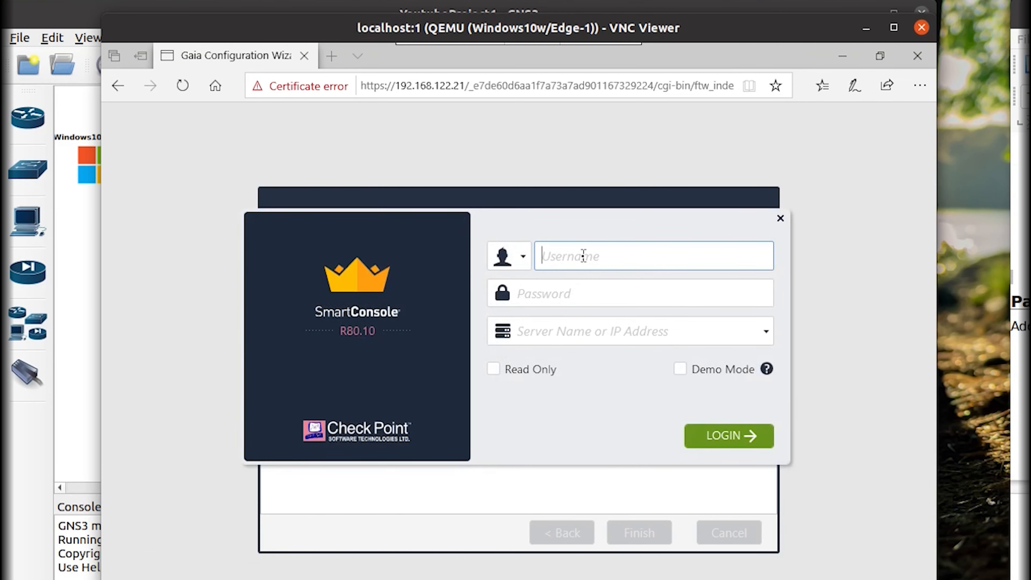
Fill the SmartConsole login with user admin, the account password and the gateway's IP.
{"action": "type", "text": "admin"}
{"action": "key", "text": "Tab"}
{"action": "type", "text": "********"}
{"action": "key", "text": "Tab"}
{"action": "type", "text": "192.168.122.2"}
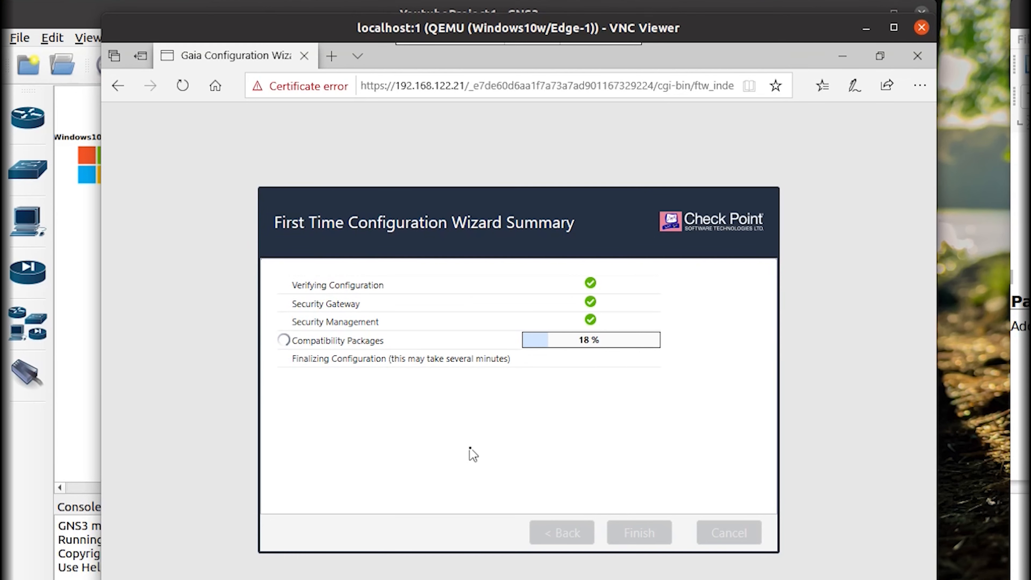
Move the system resource monitor aside to check progress, then close it.
{"action": "key", "text": "alt+Tab"}
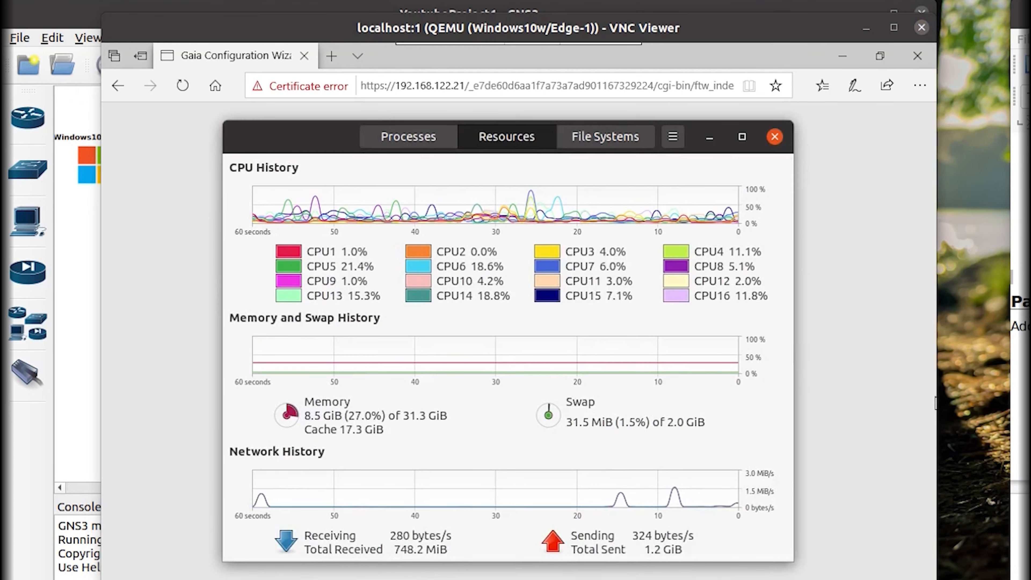
{"action": "left_click_drag", "start_coordinate": [296, 138], "coordinate": [87, 246]}
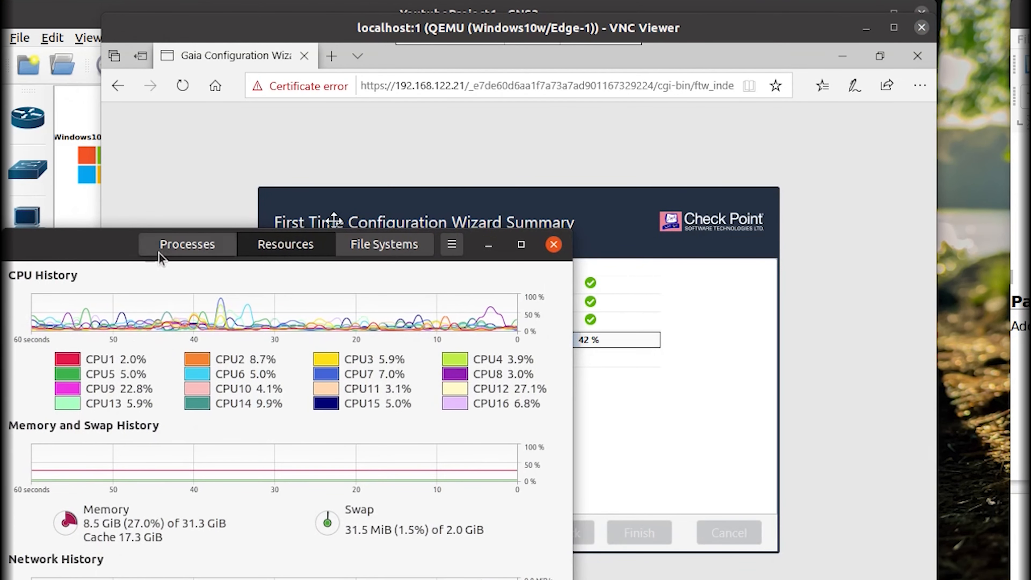
{"action": "left_click", "coordinate": [488, 245]}
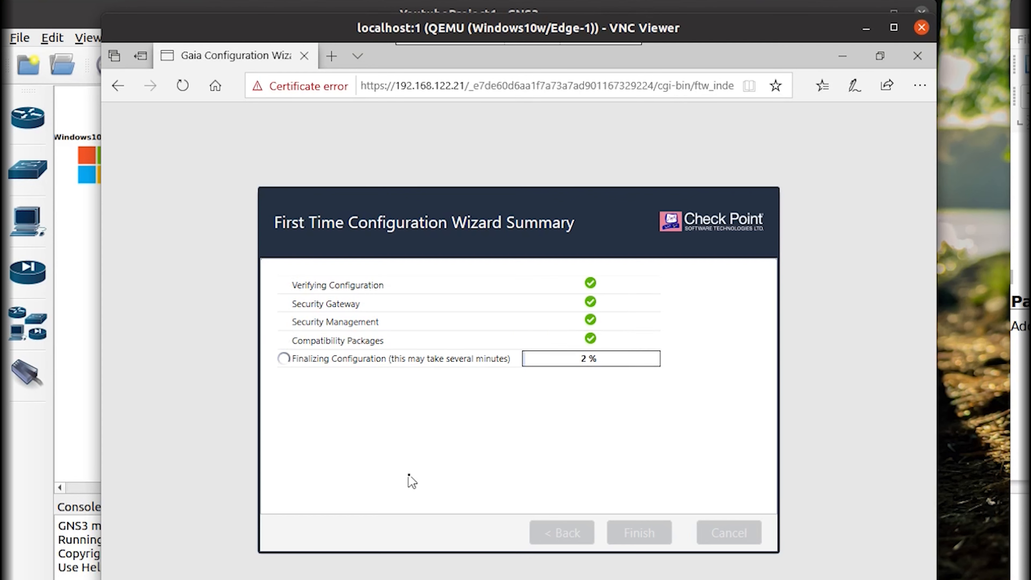
Arrange the wizard and SmartConsole login windows and wait for the restart prompt.
{"action": "left_click_drag", "start_coordinate": [438, 223], "coordinate": [596, 128]}
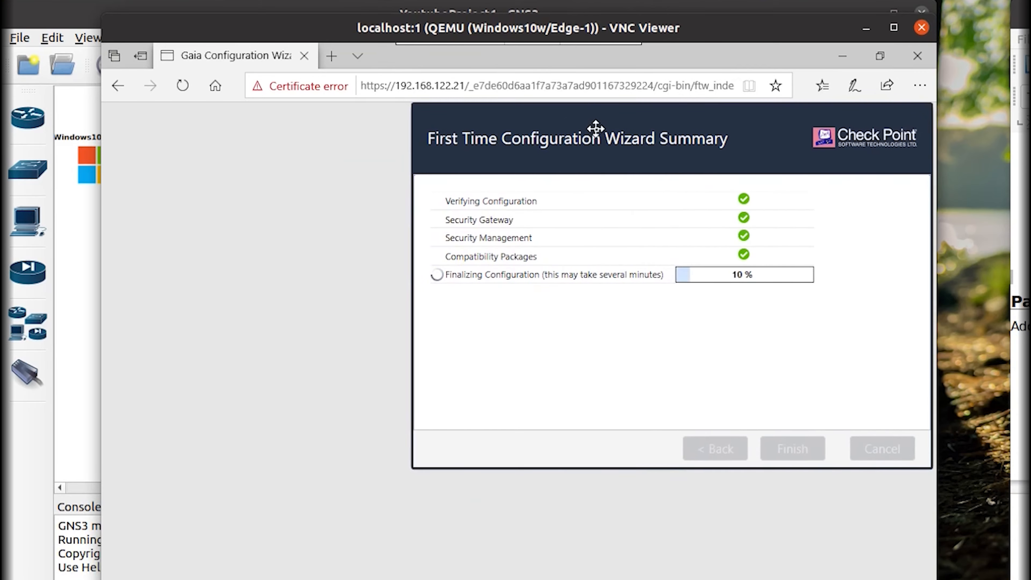
{"action": "key", "text": "alt+Tab"}
{"action": "left_click_drag", "start_coordinate": [508, 220], "coordinate": [367, 394]}
{"action": "left_click", "coordinate": [691, 306]}
{"action": "key", "text": "alt+Tab"}
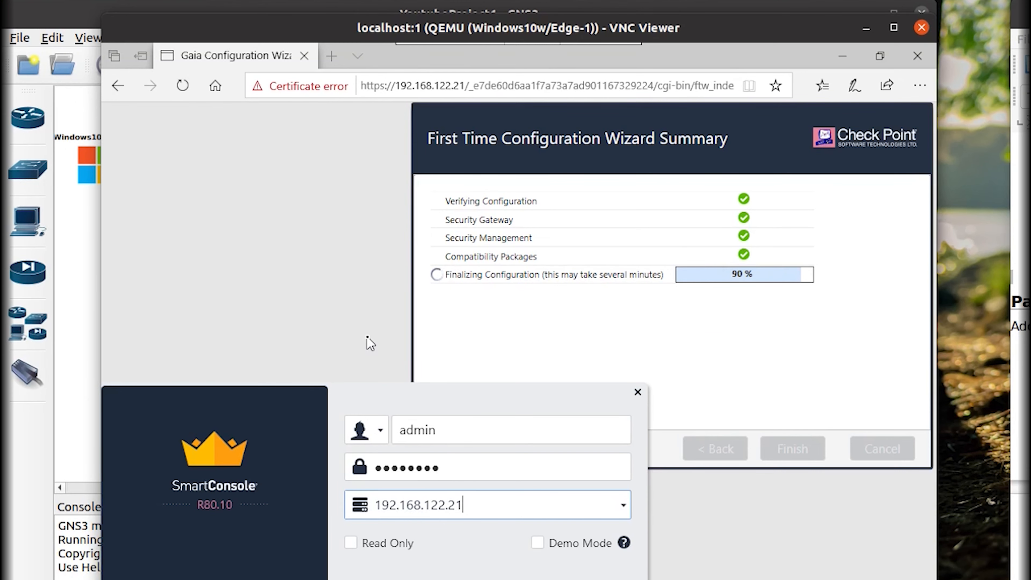
{"action": "left_click", "coordinate": [405, 334]}
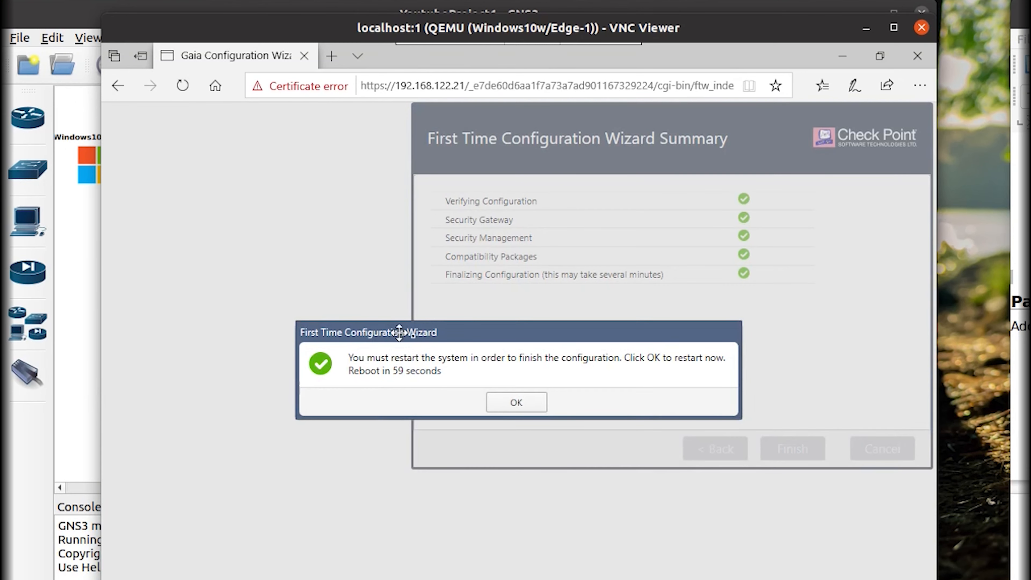
Restart the gateway now, then shrink Edge, refresh the desktop and show the SmartConsole login.
{"action": "left_click", "coordinate": [515, 403]}
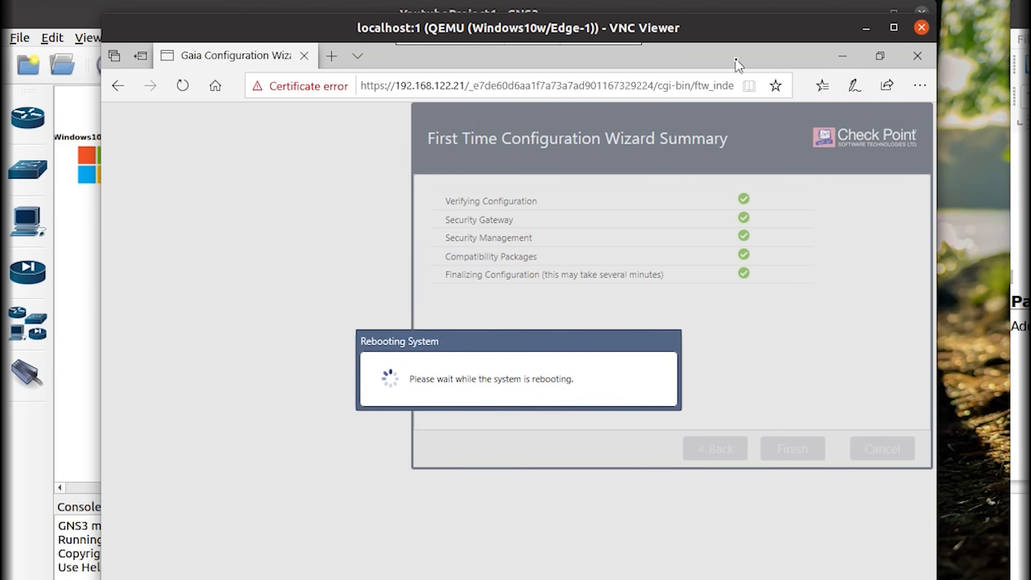
{"action": "mouse_move", "coordinate": [738, 65]}
{"action": "left_mouse_down"}
{"action": "mouse_move", "coordinate": [704, 116]}
{"action": "mouse_move", "coordinate": [722, 72]}
{"action": "mouse_move", "coordinate": [737, 69]}
{"action": "left_mouse_up"}
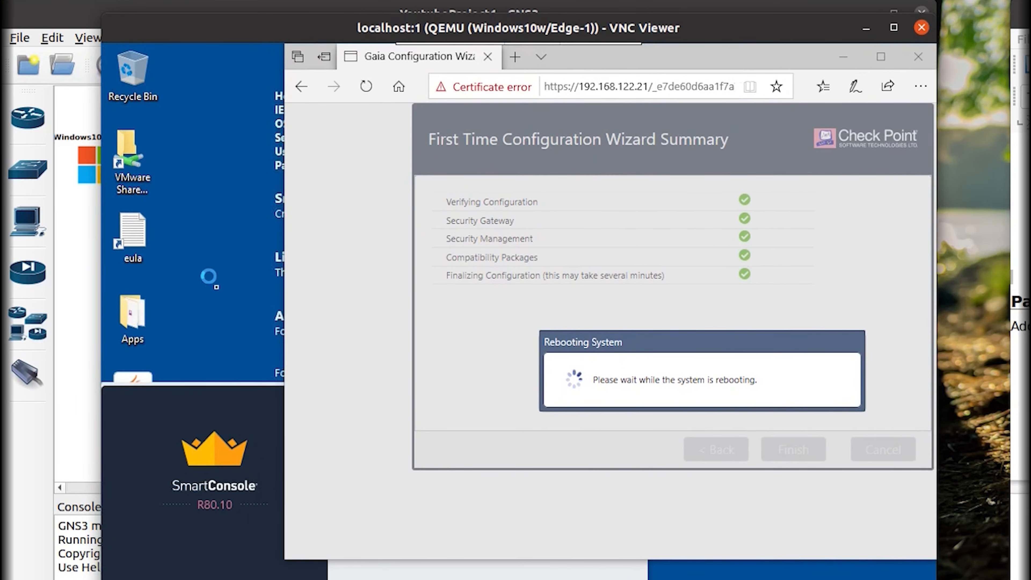
{"action": "right_click", "coordinate": [227, 305]}
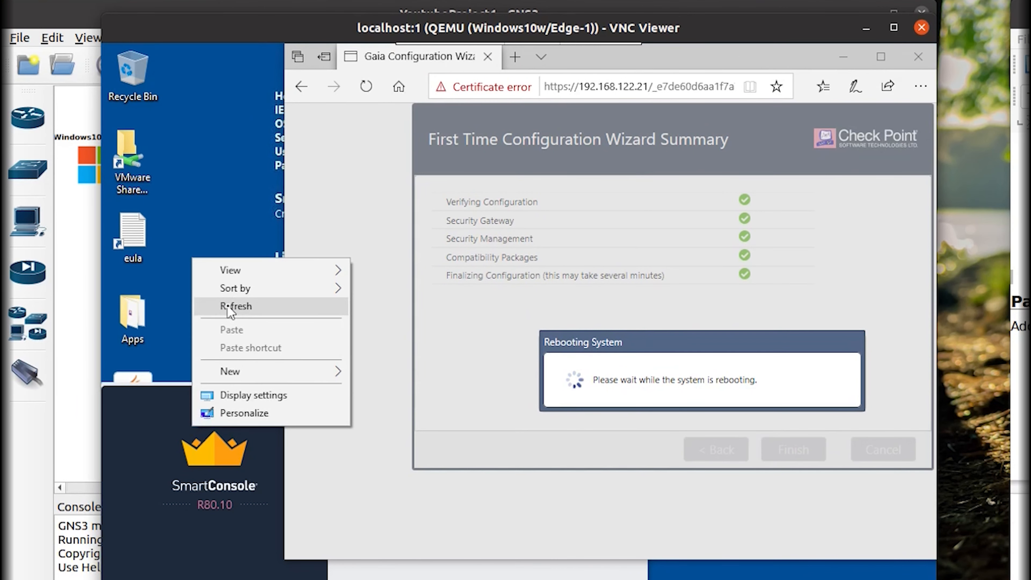
{"action": "left_click", "coordinate": [228, 307]}
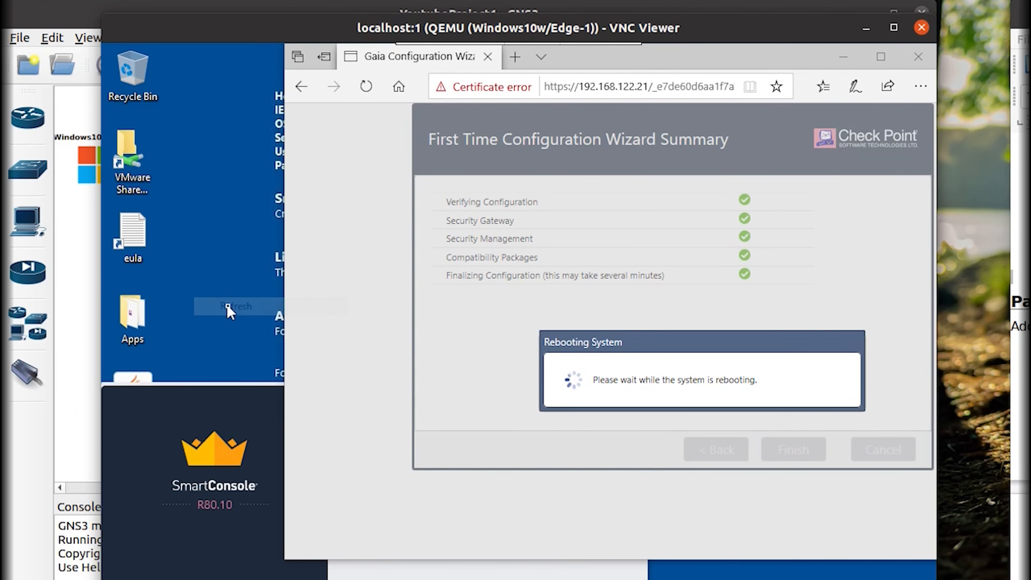
{"action": "left_click", "coordinate": [245, 402]}
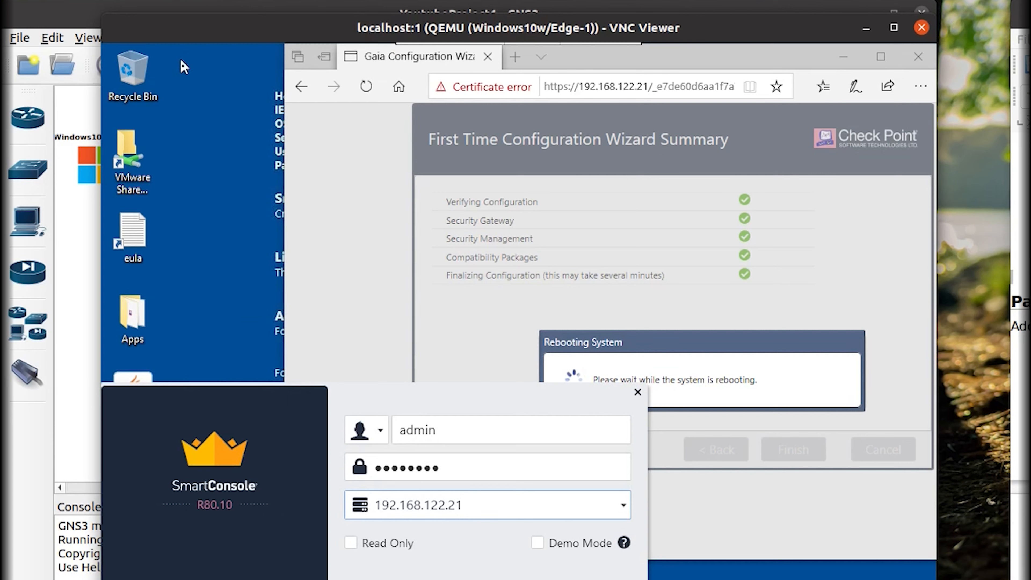
{"action": "left_click", "coordinate": [227, 100]}
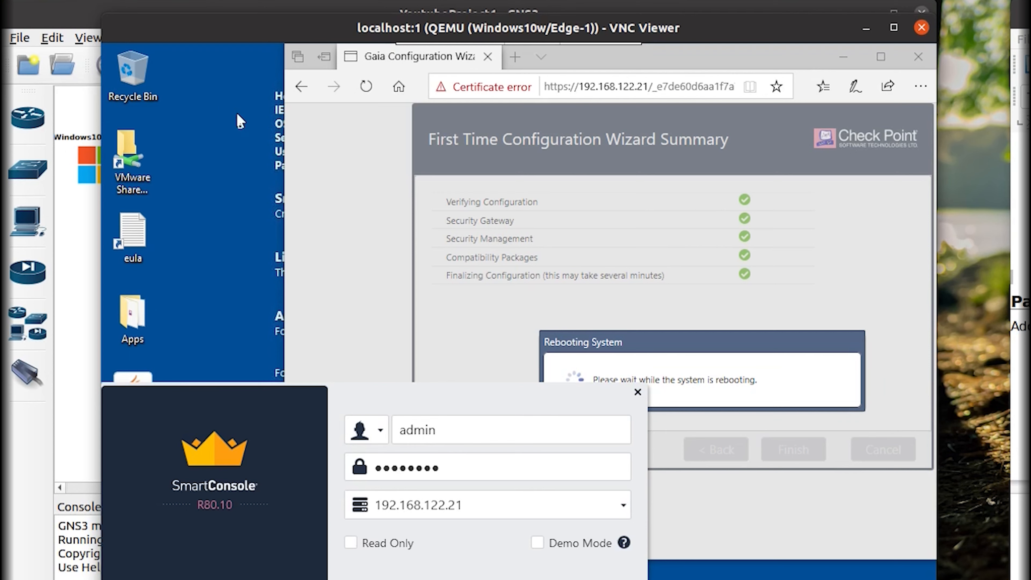
Refresh the desktop, move the login window aside and submit the admin login to 192.168.122.21.
{"action": "right_click", "coordinate": [239, 146]}
{"action": "left_click", "coordinate": [256, 193]}
{"action": "mouse_move", "coordinate": [196, 407]}
{"action": "left_mouse_down"}
{"action": "mouse_move", "coordinate": [267, 409]}
{"action": "mouse_move", "coordinate": [260, 388]}
{"action": "mouse_move", "coordinate": [200, 402]}
{"action": "left_mouse_up"}
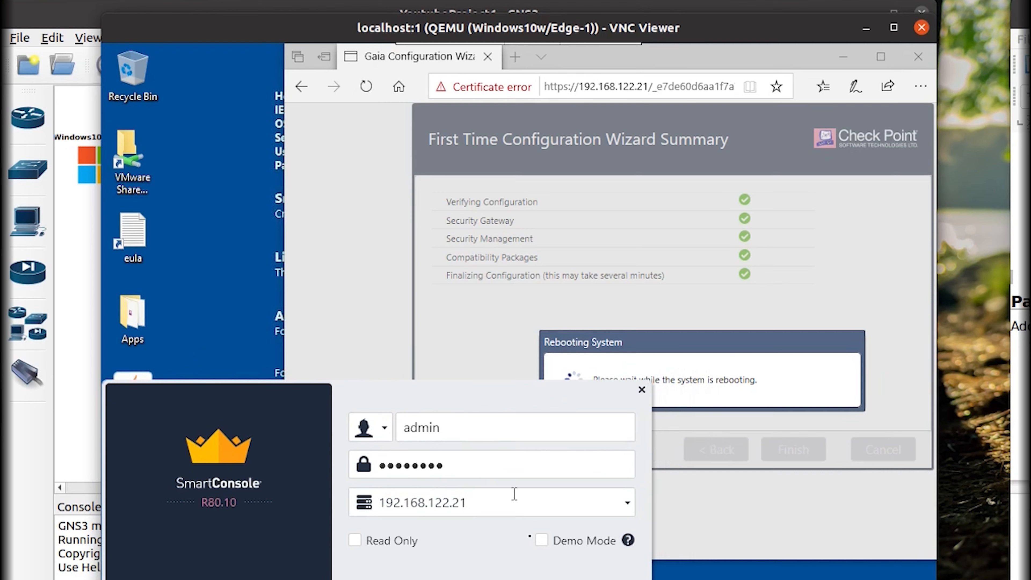
{"action": "key", "text": "Return"}
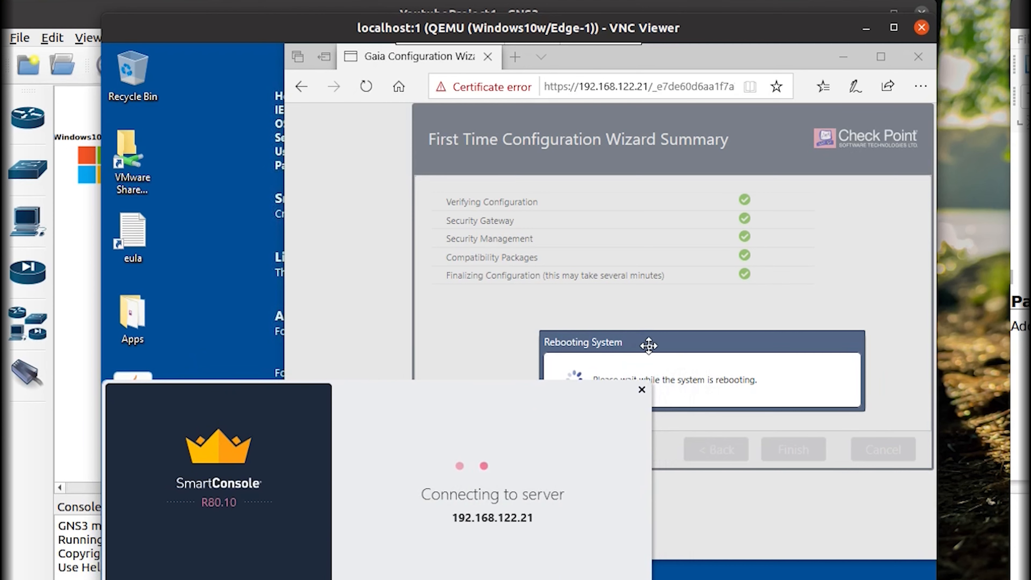
Raise the Rebooting System message and dismiss the connection error to reach the login form.
{"action": "left_click_drag", "start_coordinate": [649, 345], "coordinate": [639, 295]}
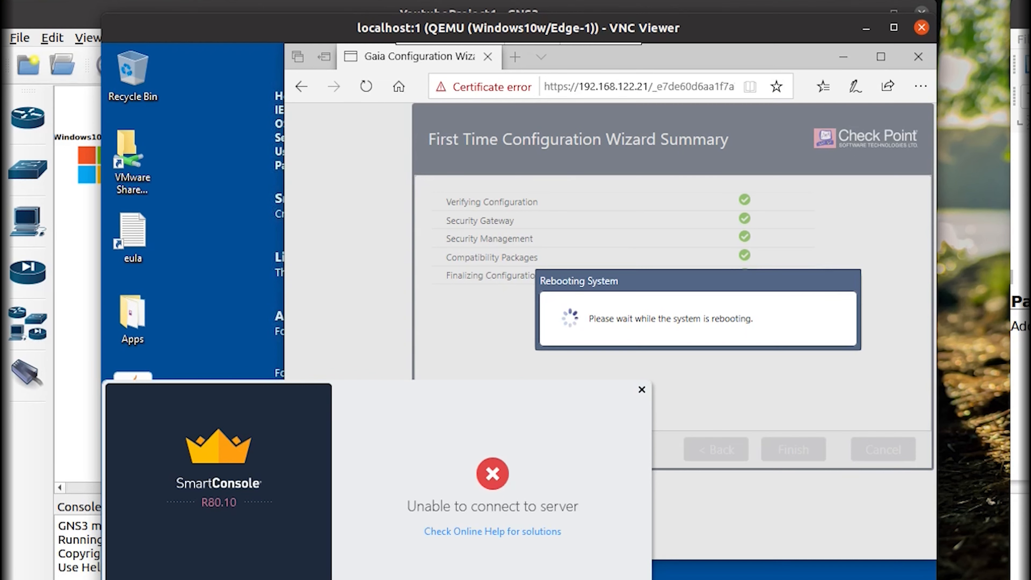
{"action": "left_click", "coordinate": [491, 578]}
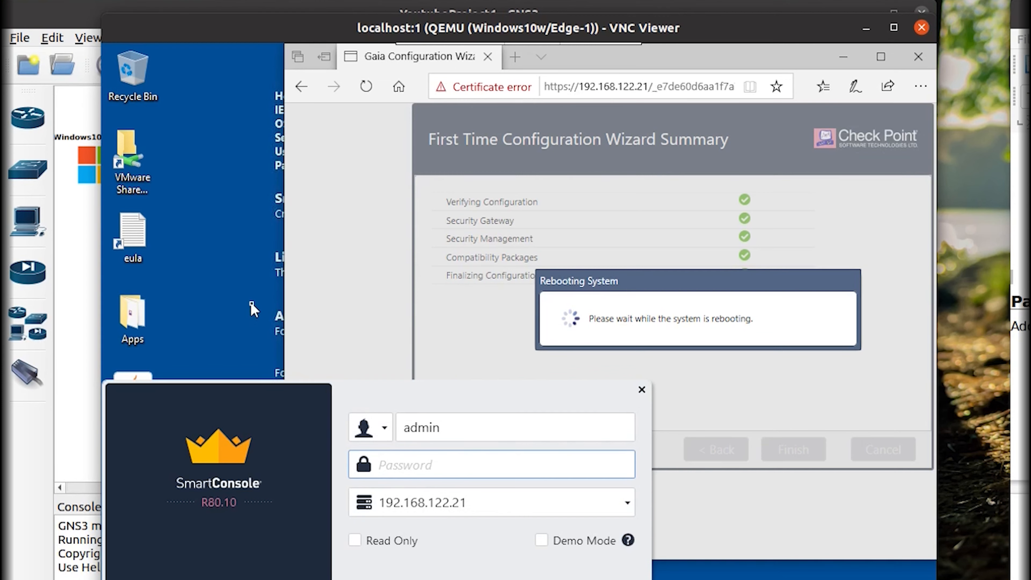
Move the Rebooting System message higher and refresh the desktop.
{"action": "right_click", "coordinate": [228, 215]}
{"action": "left_click", "coordinate": [249, 262]}
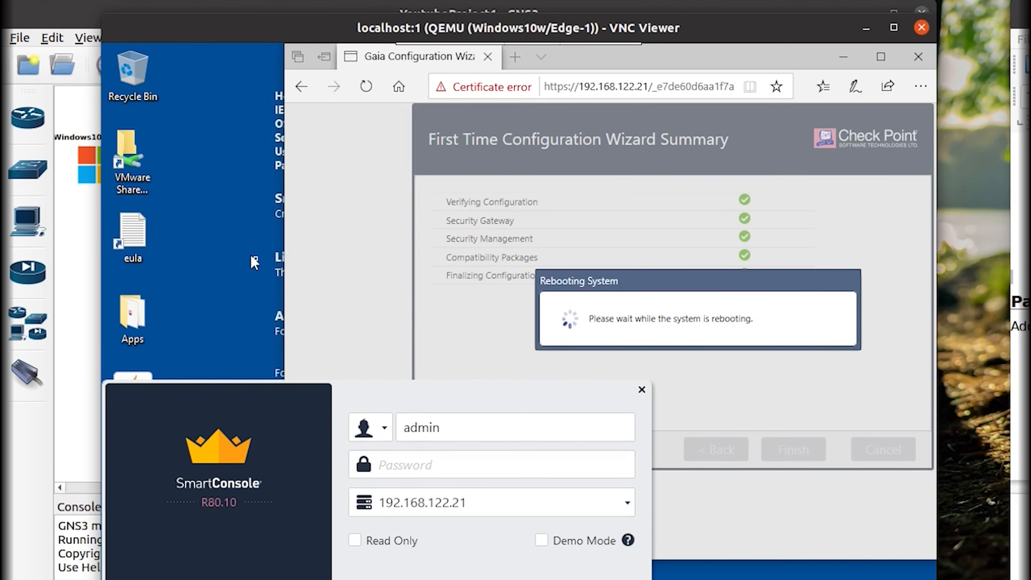
{"action": "left_click_drag", "start_coordinate": [619, 278], "coordinate": [629, 211]}
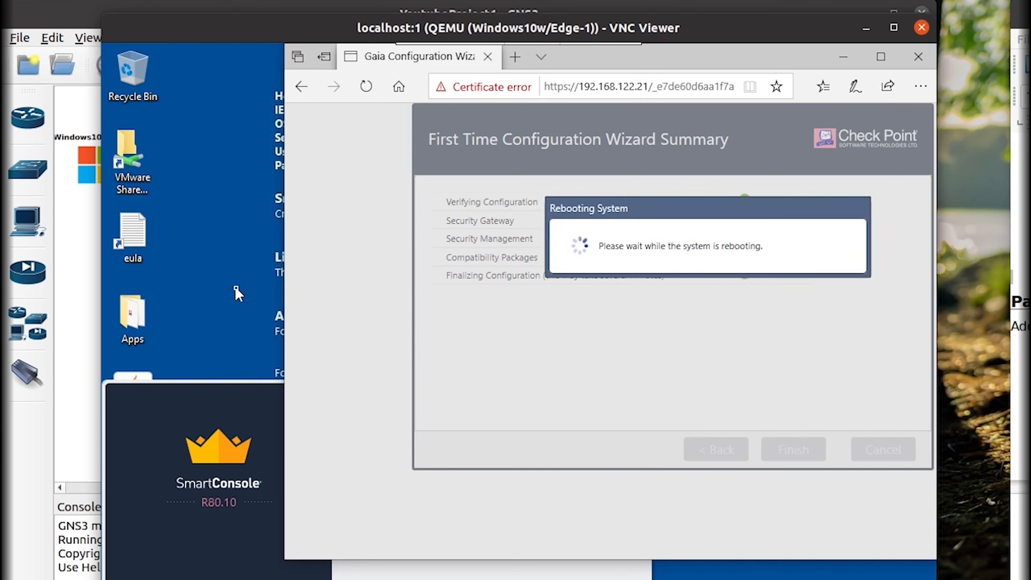
{"action": "right_click", "coordinate": [226, 229]}
{"action": "left_click", "coordinate": [248, 277]}
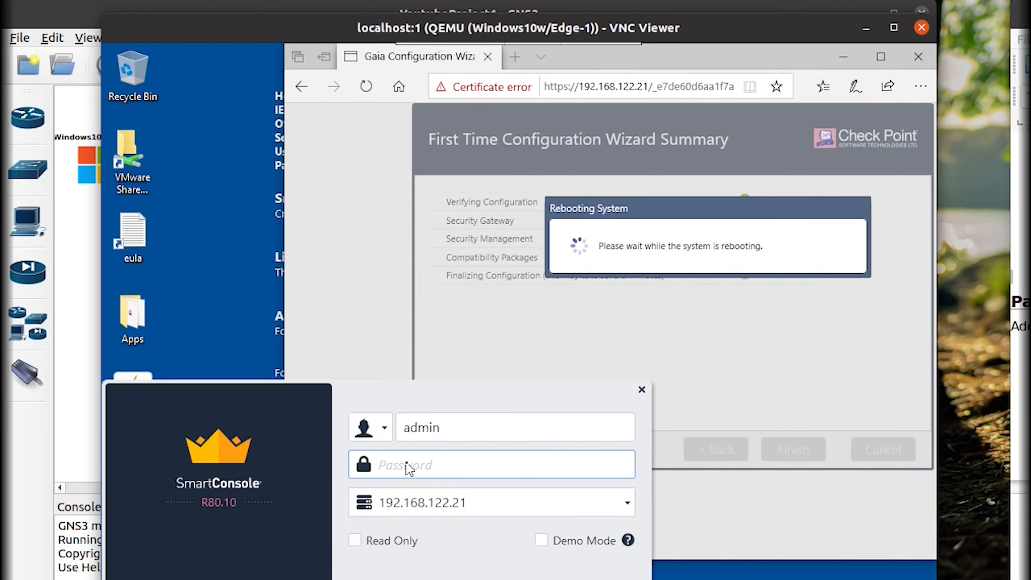
Type the admin password into SmartConsole's Password field and refresh the desktop again.
{"action": "type", "text": "••"}
{"action": "right_click", "coordinate": [208, 271]}
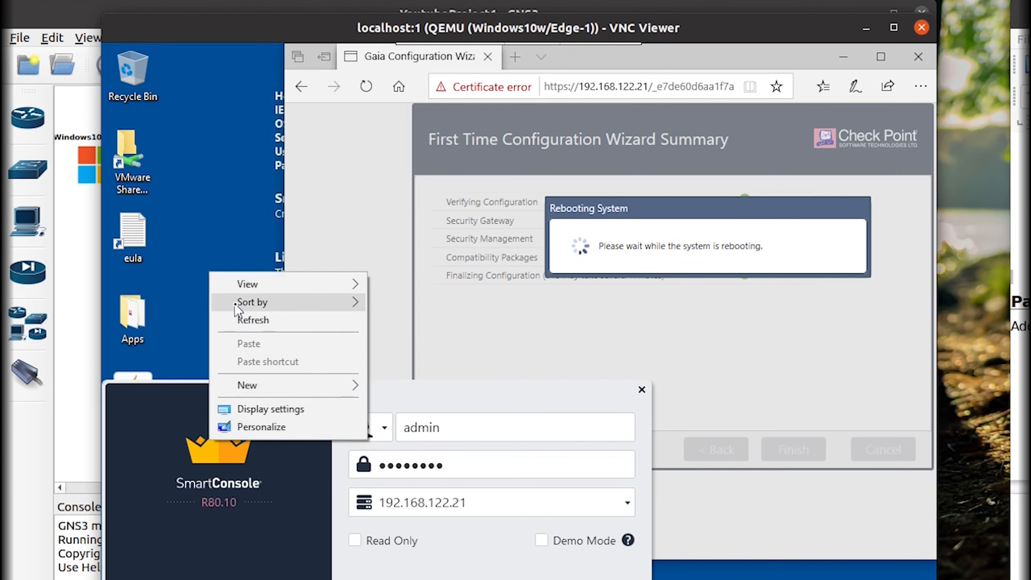
{"action": "left_click", "coordinate": [242, 321]}
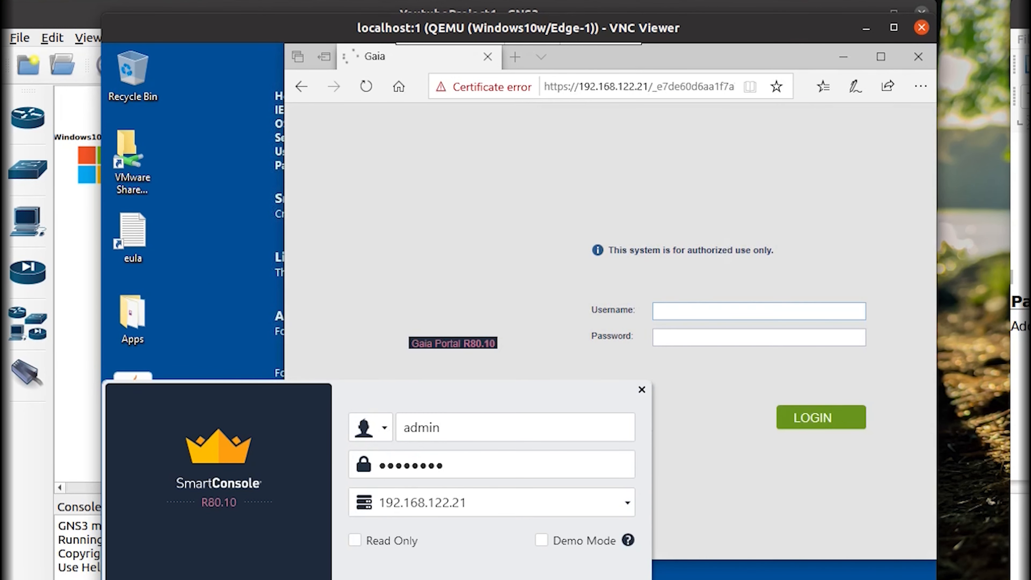
Submit the SmartConsole login, then sign in to the Gaia Portal as admin.
{"action": "key", "text": "Return"}
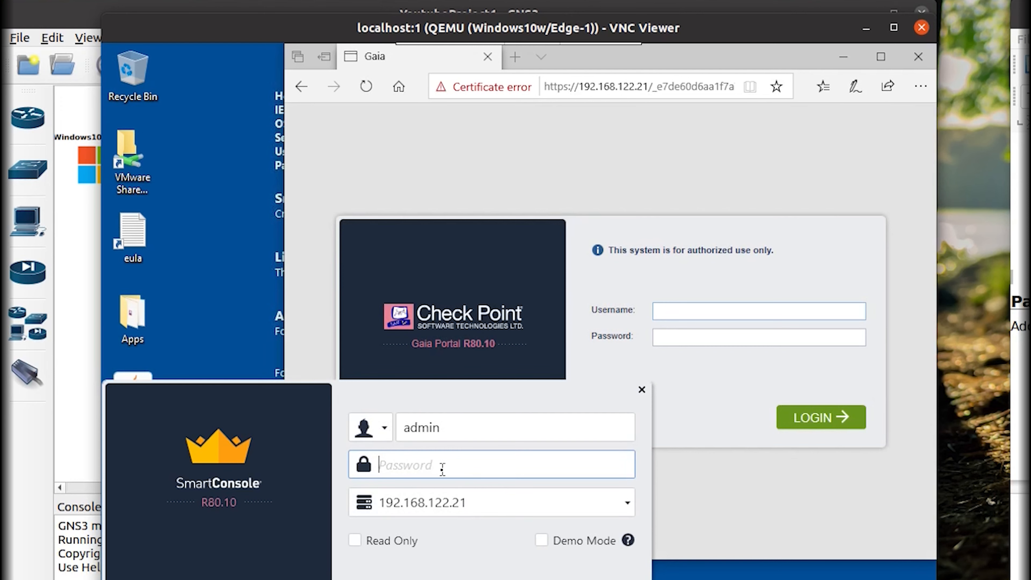
{"action": "left_click", "coordinate": [756, 311]}
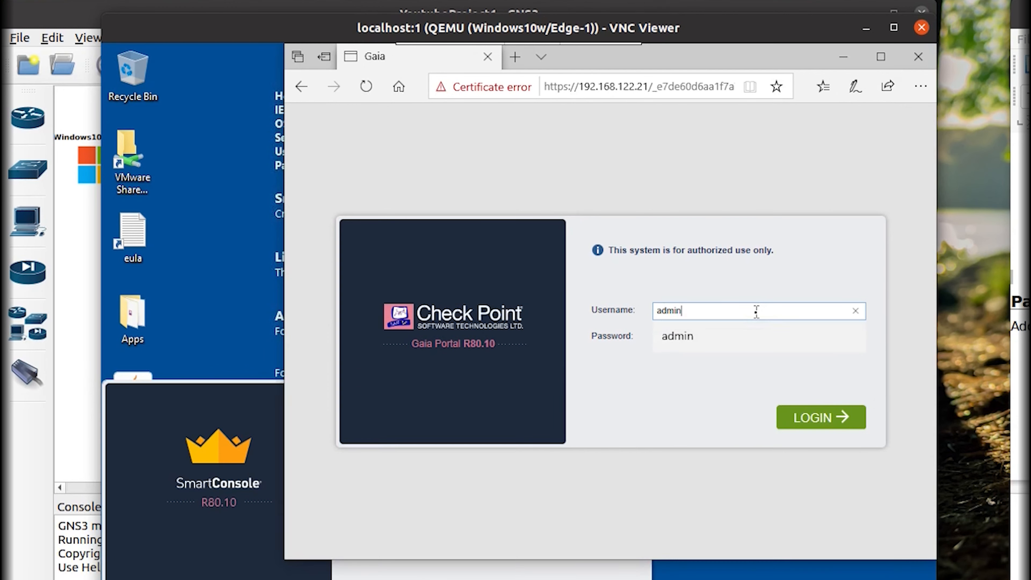
{"action": "key", "text": "Tab"}
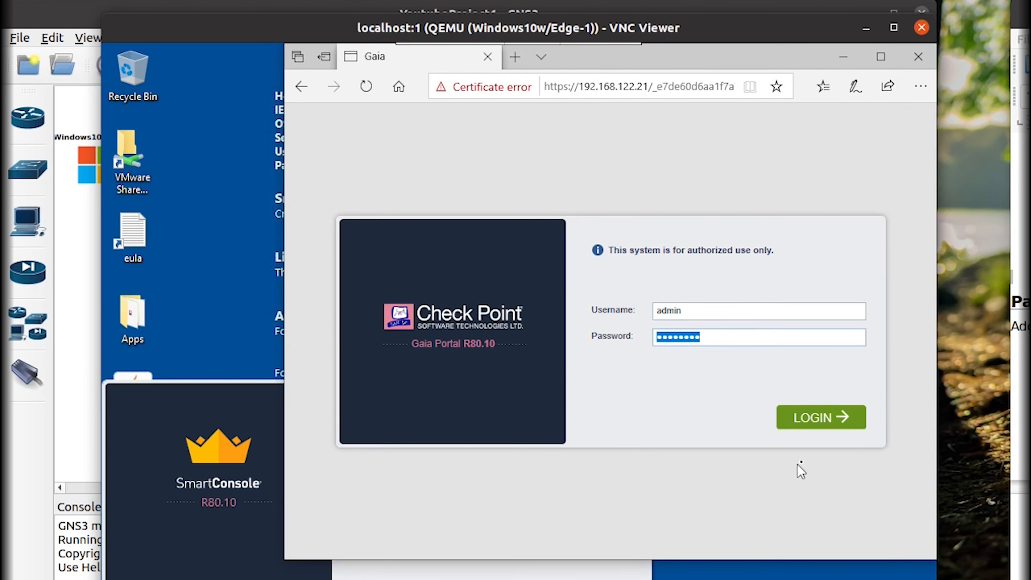
{"action": "left_click", "coordinate": [828, 420]}
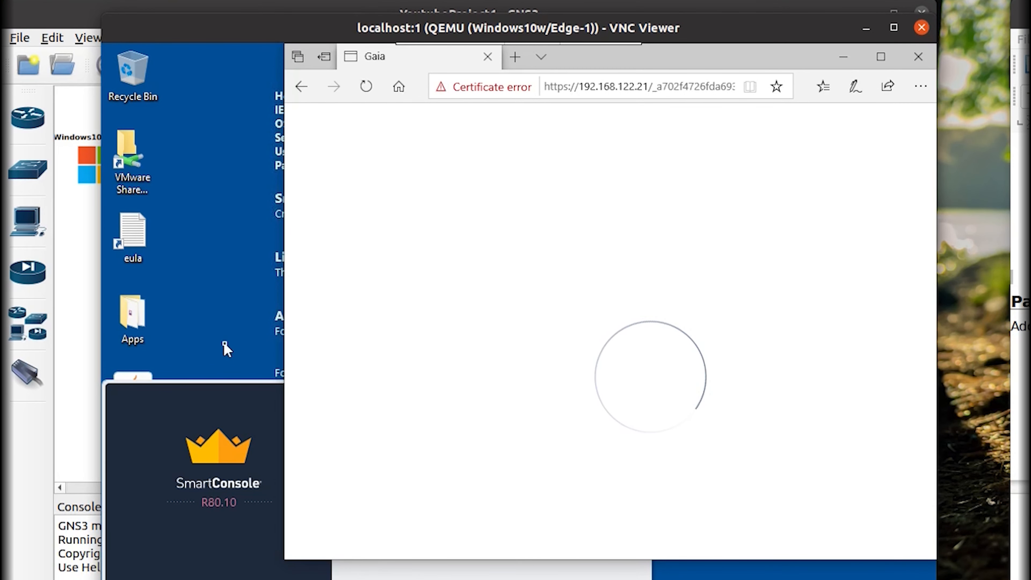
Re-enter the admin password in SmartConsole and submit the login again.
{"action": "left_click", "coordinate": [230, 405]}
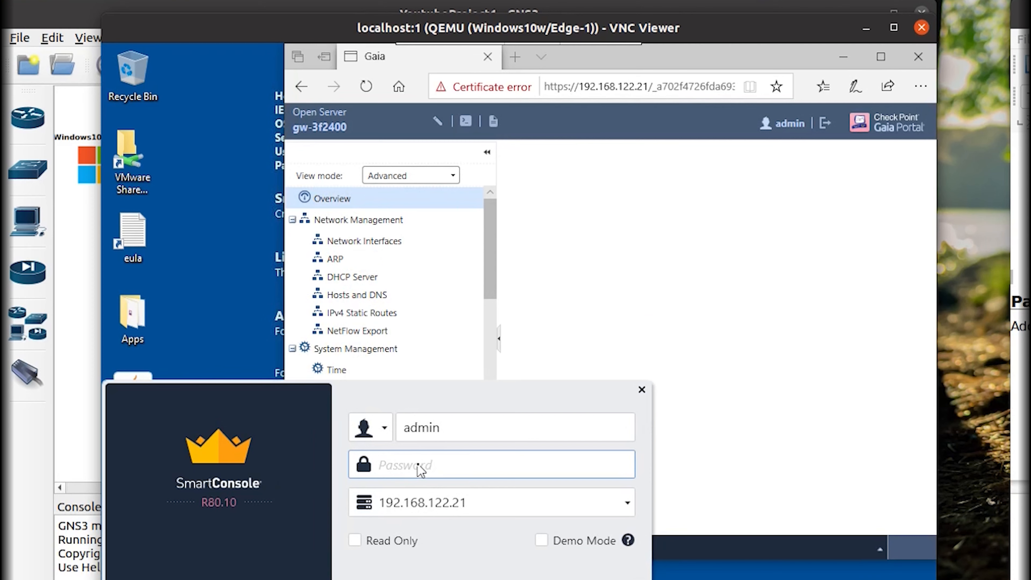
{"action": "type", "text": "admin123"}
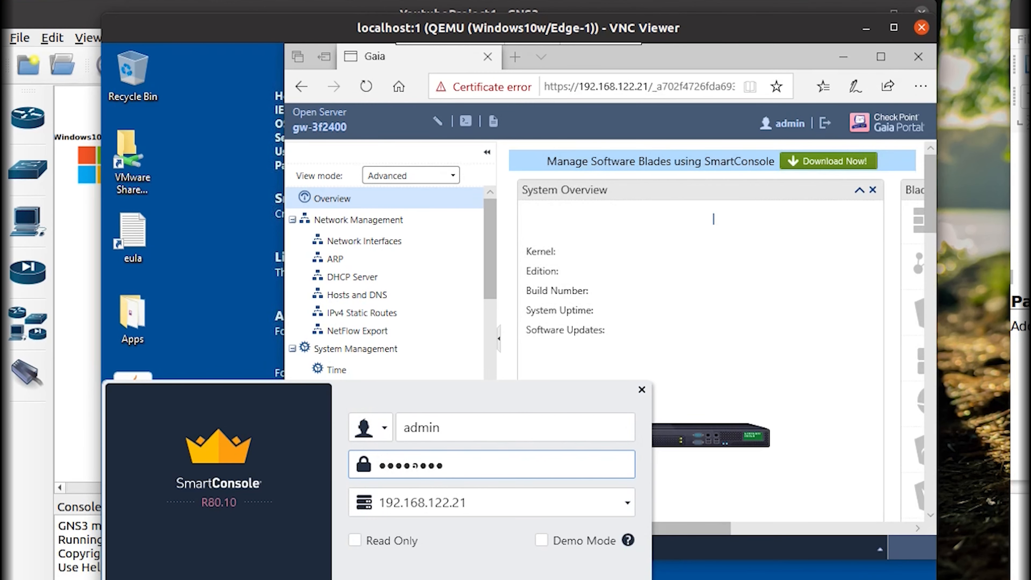
{"action": "key", "text": "Return"}
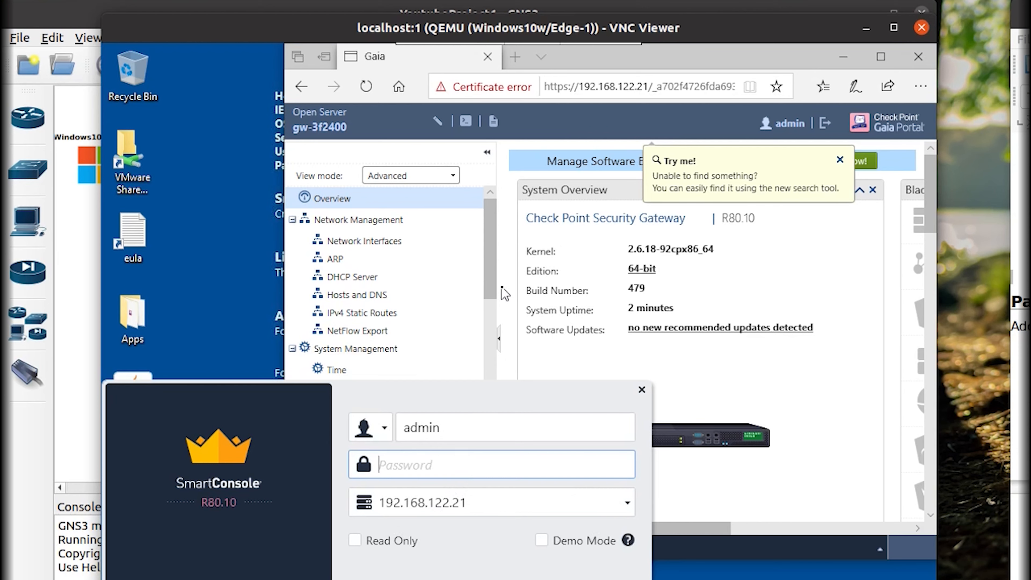
Maximize the Gaia Portal browser window and open Network Management > Network Interfaces.
{"action": "left_click", "coordinate": [540, 288]}
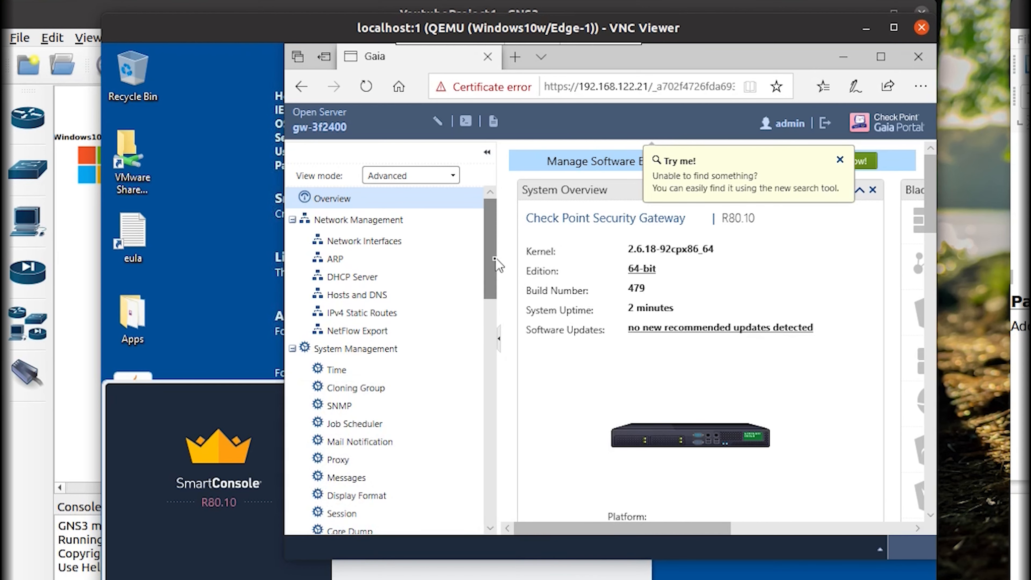
{"action": "double_click", "coordinate": [610, 64]}
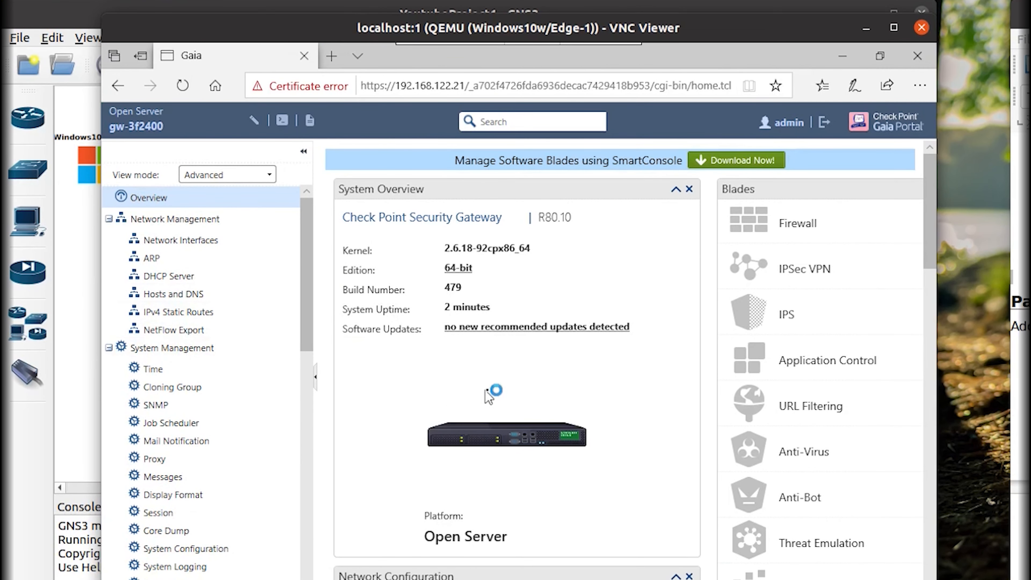
{"action": "left_click", "coordinate": [187, 247]}
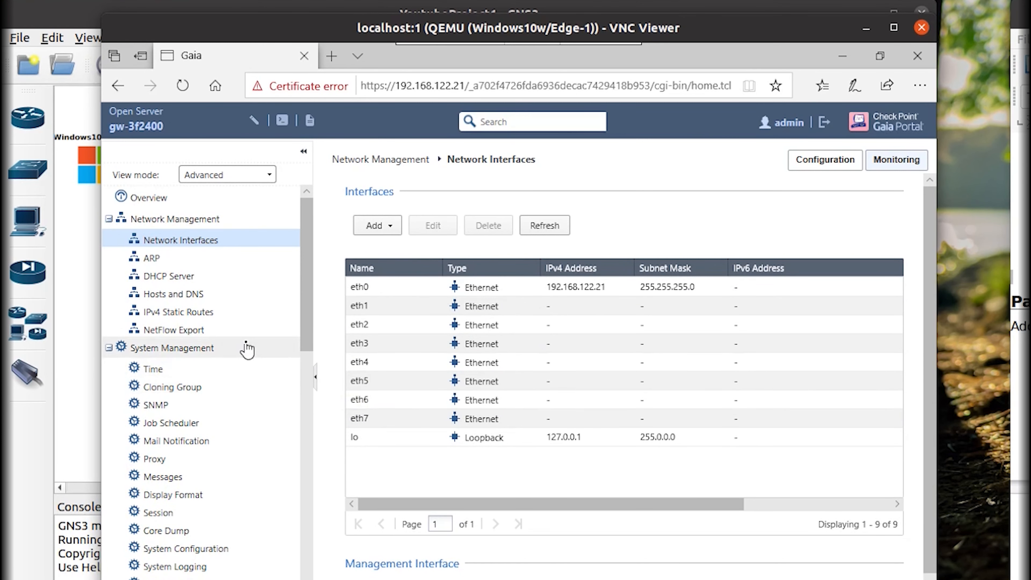
Visit the ARP page, then open User Management > GUI Clients.
{"action": "left_click", "coordinate": [194, 262]}
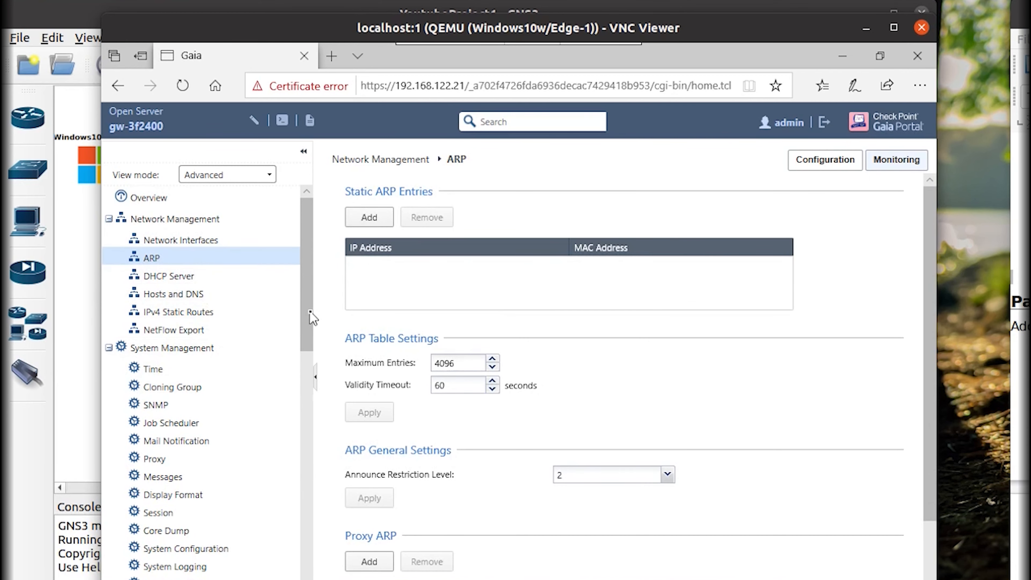
{"action": "left_click_drag", "start_coordinate": [308, 318], "coordinate": [311, 511]}
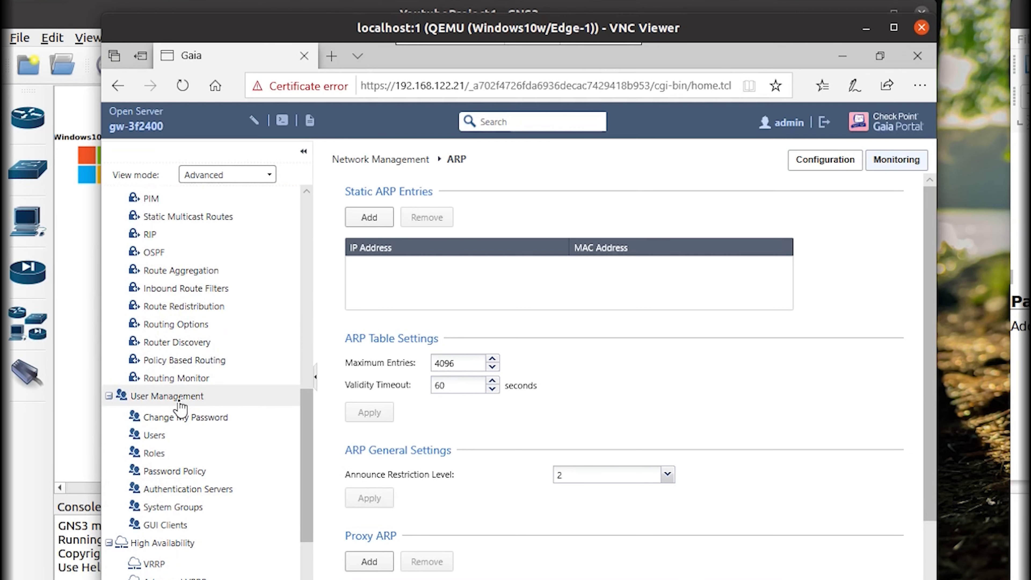
{"action": "left_click", "coordinate": [167, 525]}
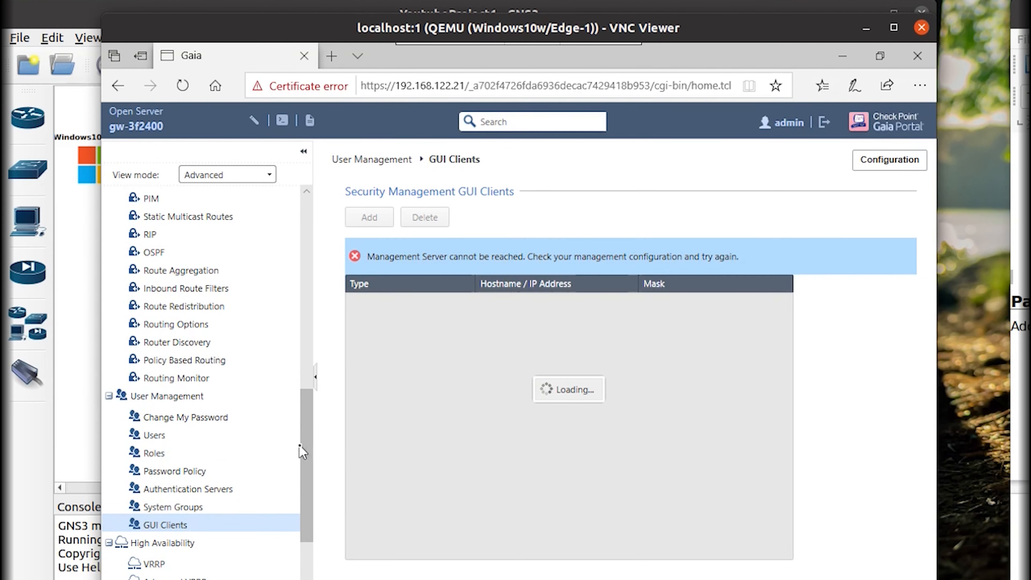
Retry the SmartConsole login to 192.168.122.21, then close the login window.
{"action": "left_click_drag", "start_coordinate": [311, 465], "coordinate": [314, 502]}
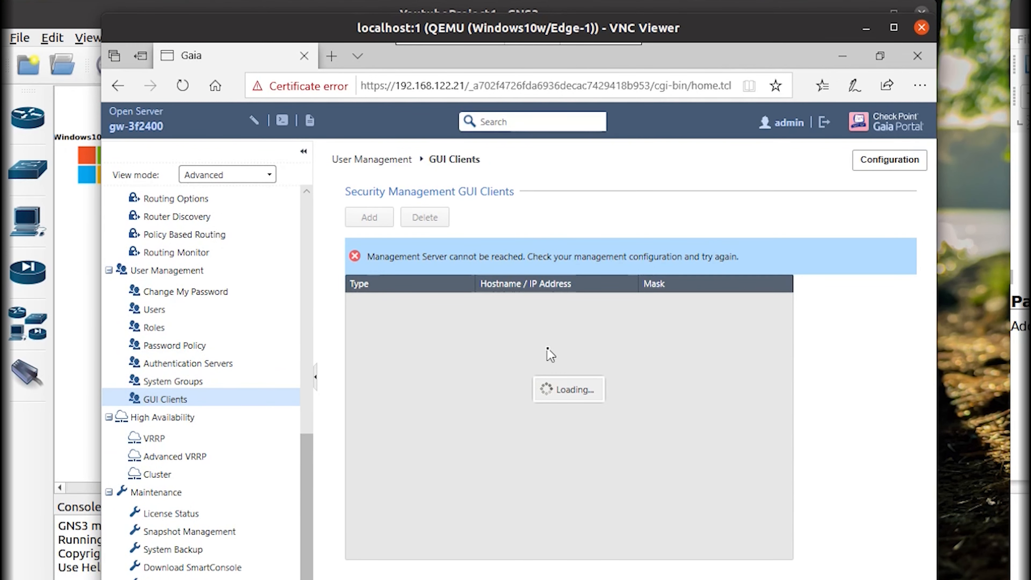
{"action": "left_click", "coordinate": [296, 579]}
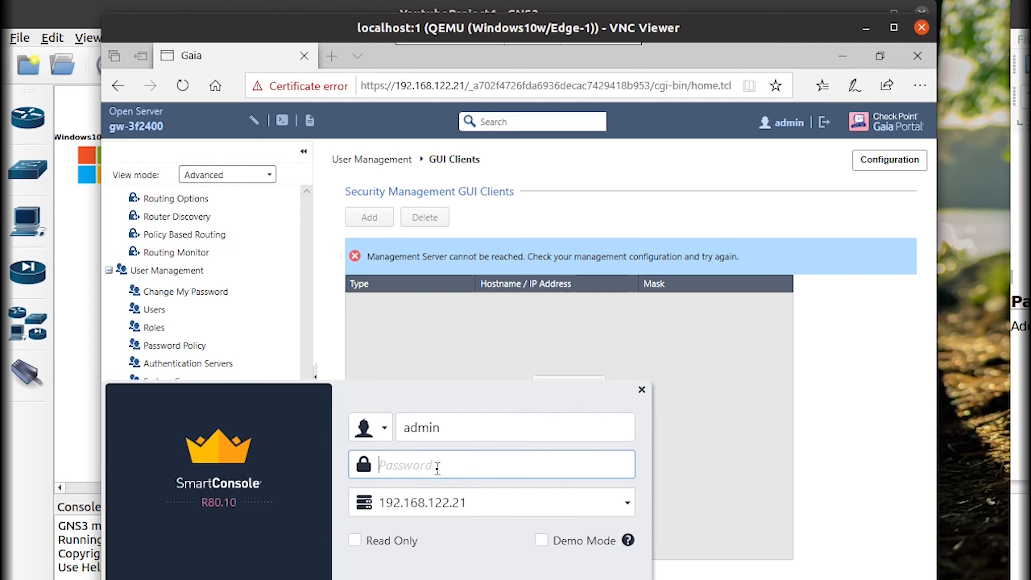
{"action": "type", "text": "a"}
{"action": "key", "text": "Return"}
{"action": "left_click", "coordinate": [551, 327]}
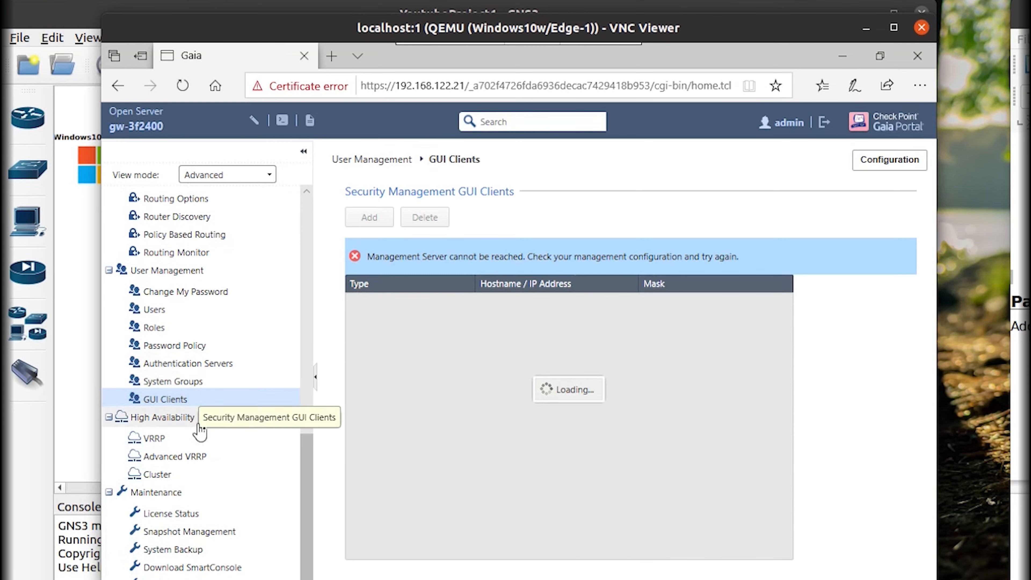
Open the System Groups page listing the users and wheel groups.
{"action": "scroll", "coordinate": [300, 471], "scroll_direction": "down", "scroll_amount": 1}
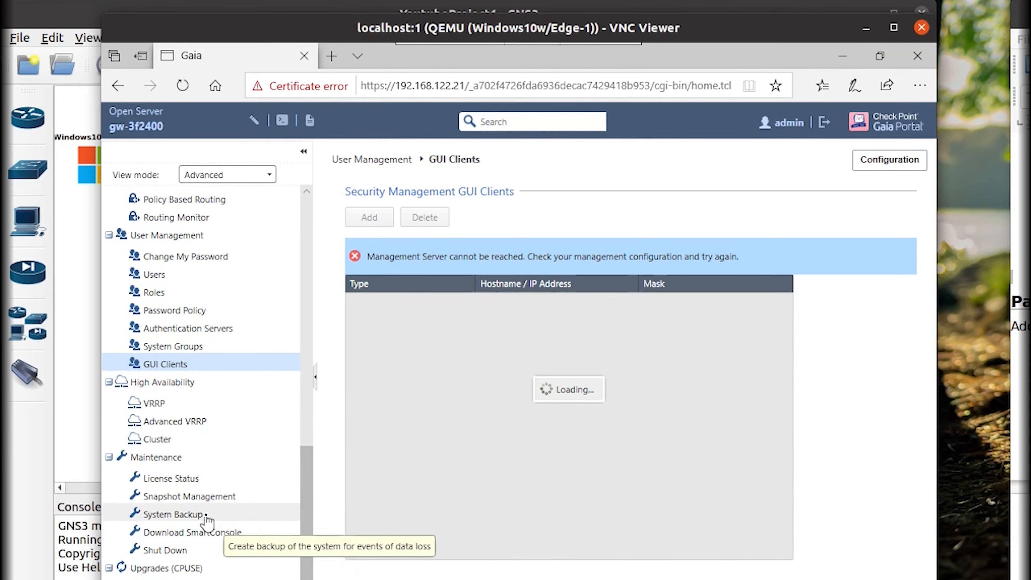
{"action": "scroll", "coordinate": [207, 522], "scroll_direction": "up", "scroll_amount": 1}
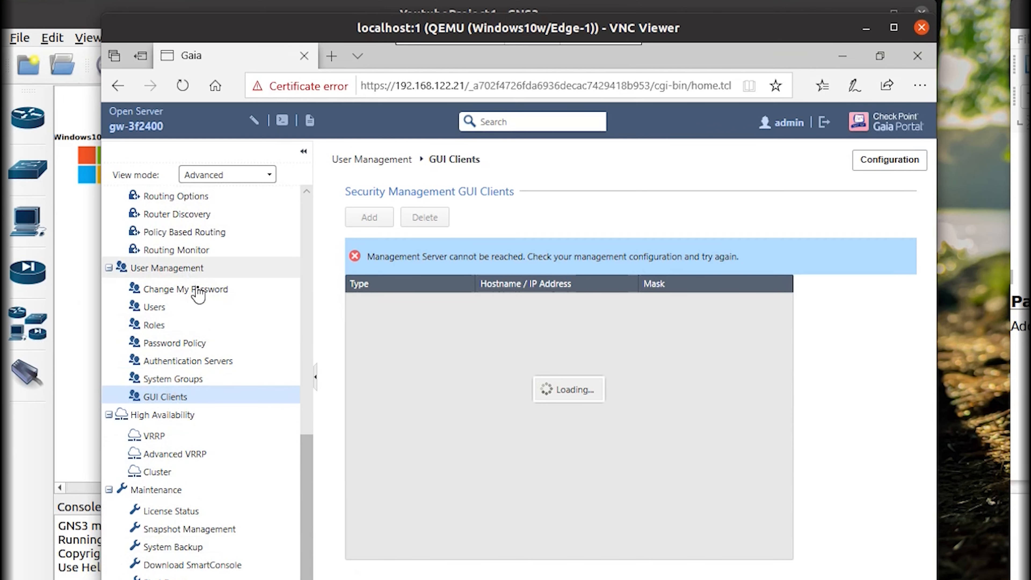
{"action": "left_click", "coordinate": [200, 385]}
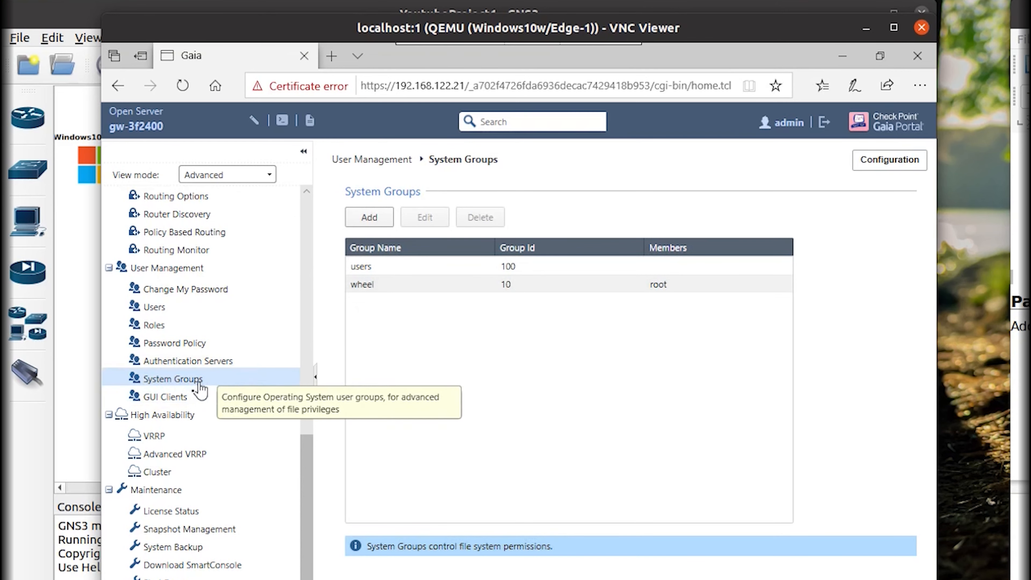
Review GUI Clients and Users, open and close the admin account's settings, then view Roles.
{"action": "left_click", "coordinate": [185, 402]}
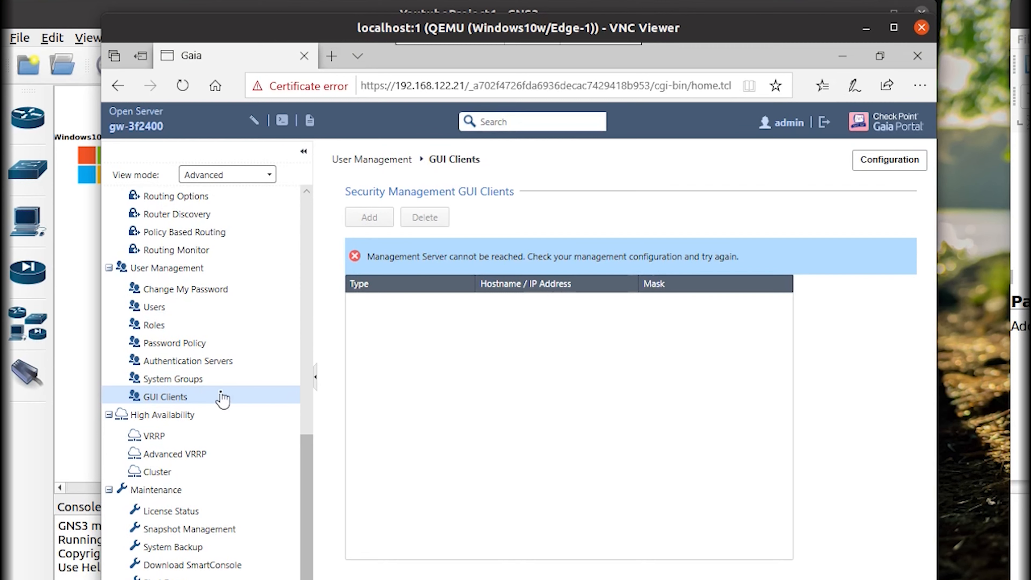
{"action": "left_click", "coordinate": [186, 312]}
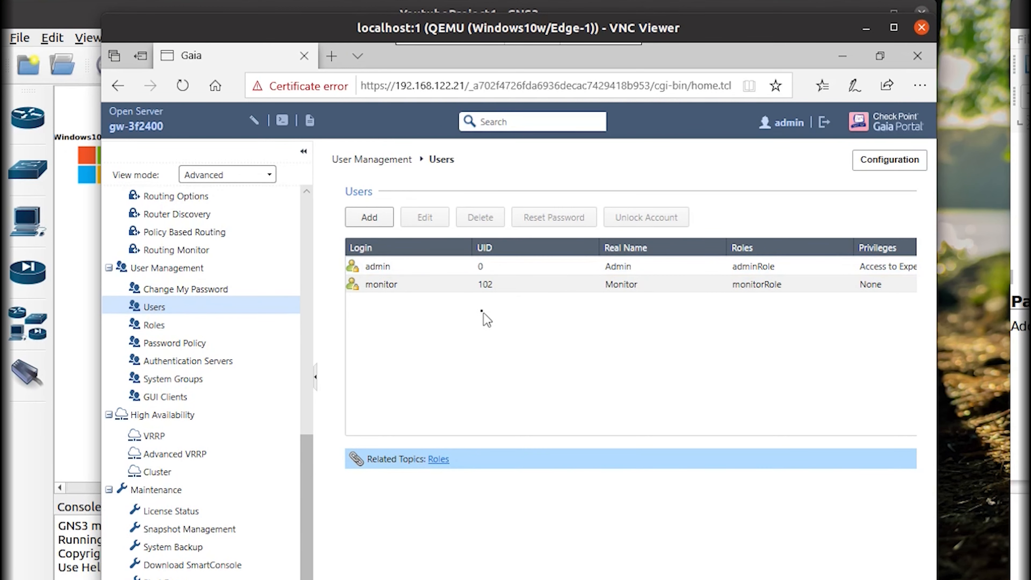
{"action": "left_click", "coordinate": [500, 266]}
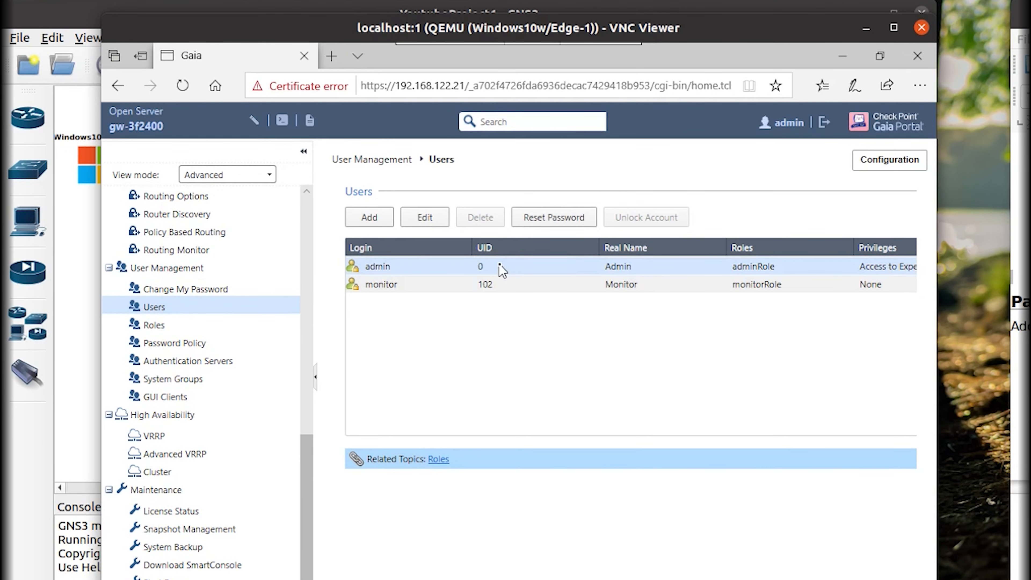
{"action": "double_click", "coordinate": [500, 267]}
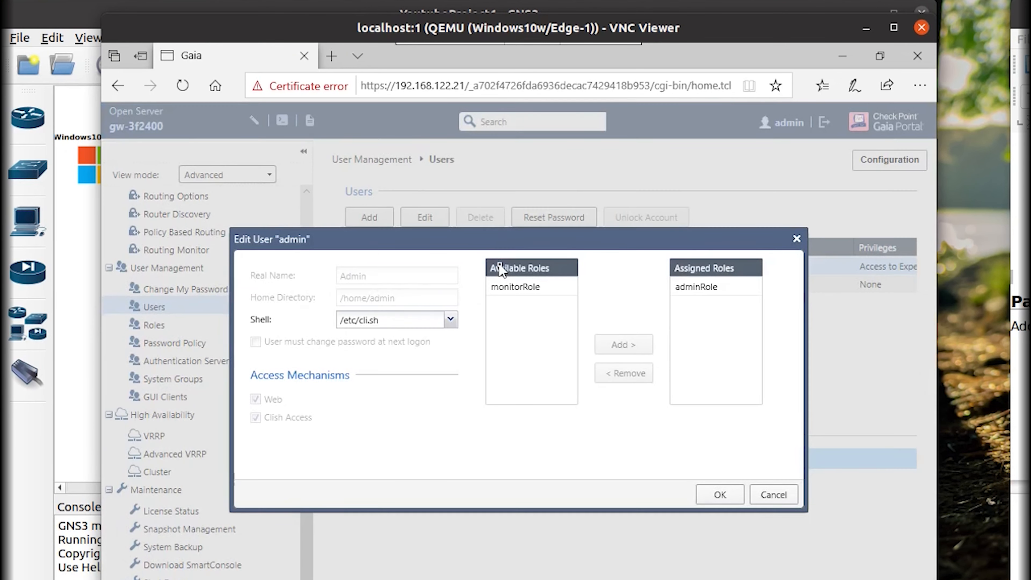
{"action": "left_click", "coordinate": [792, 246]}
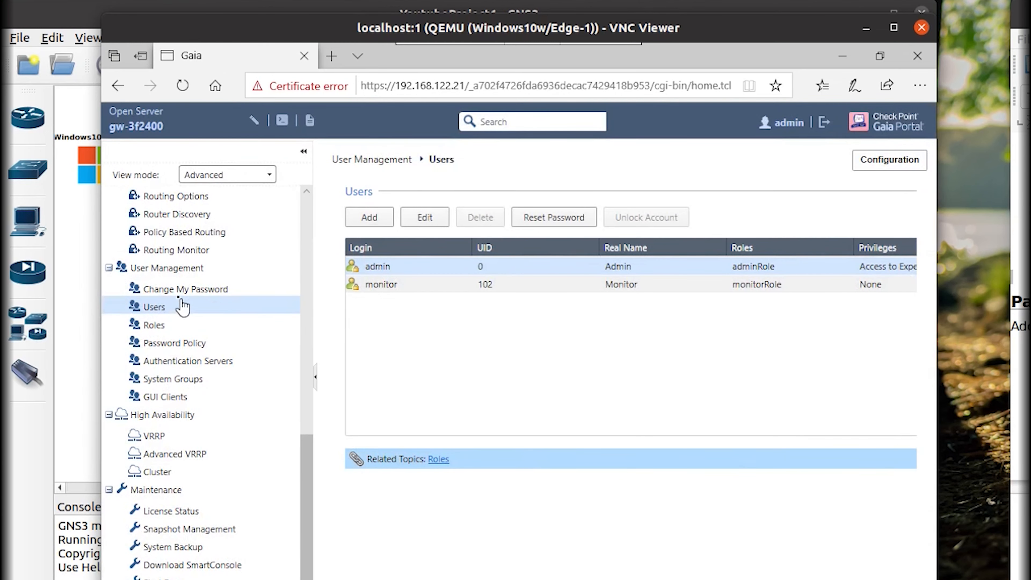
{"action": "left_click", "coordinate": [179, 325]}
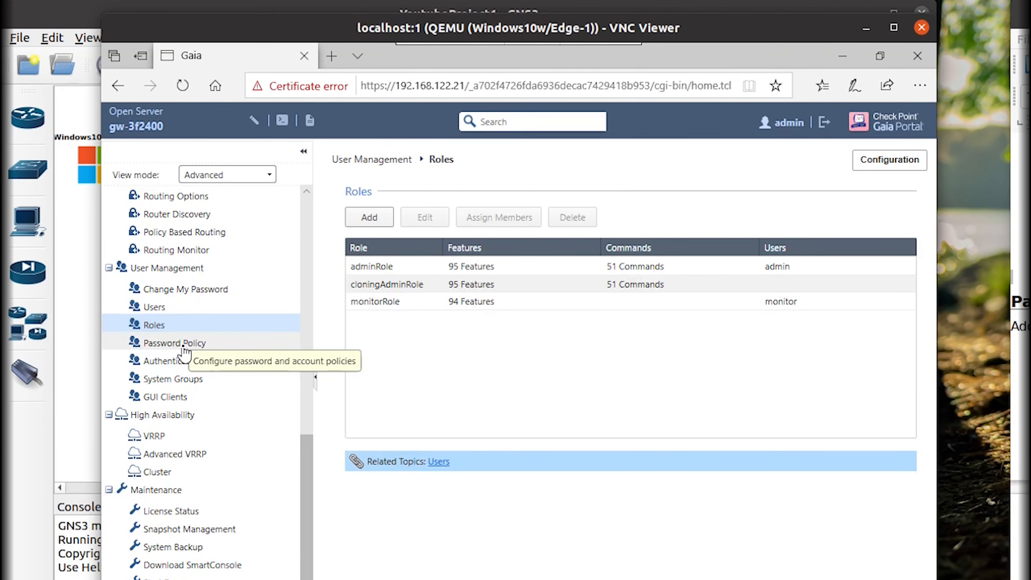
Browse Password Policy, Authentication Servers and System Groups, then return to GUI Clients.
{"action": "left_click", "coordinate": [182, 344]}
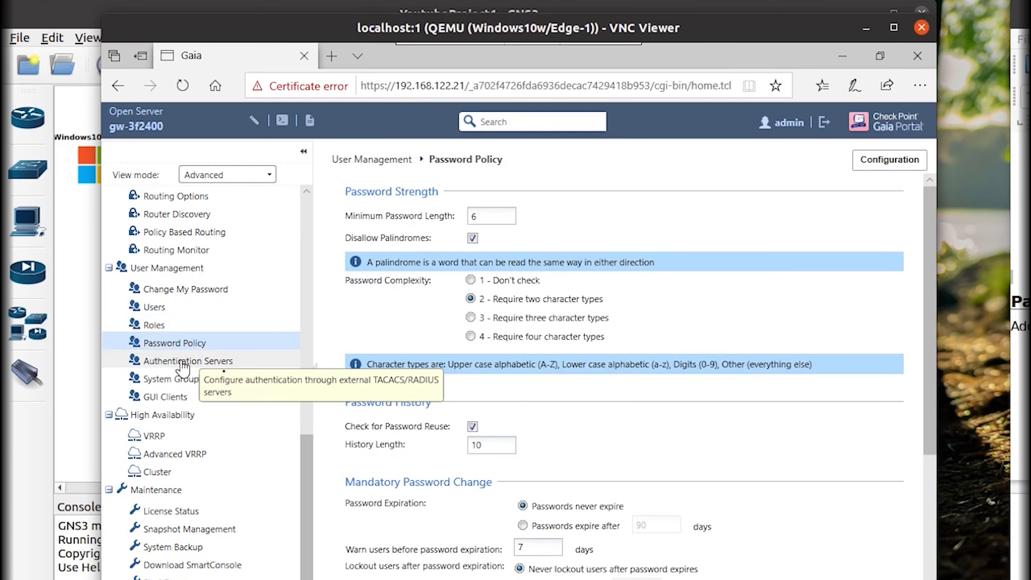
{"action": "scroll", "coordinate": [891, 457], "scroll_direction": "down", "scroll_amount": 5}
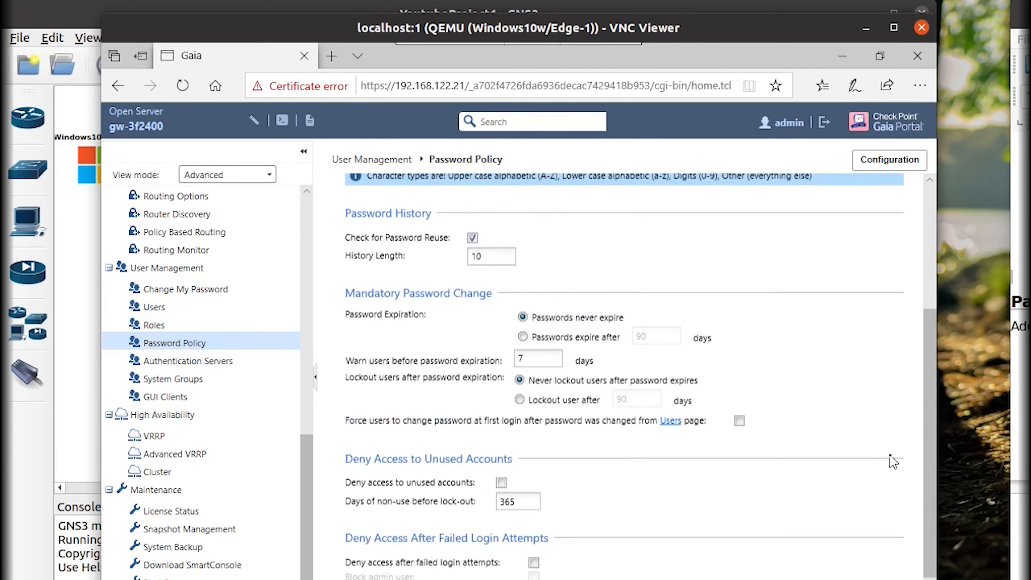
{"action": "left_click", "coordinate": [179, 360]}
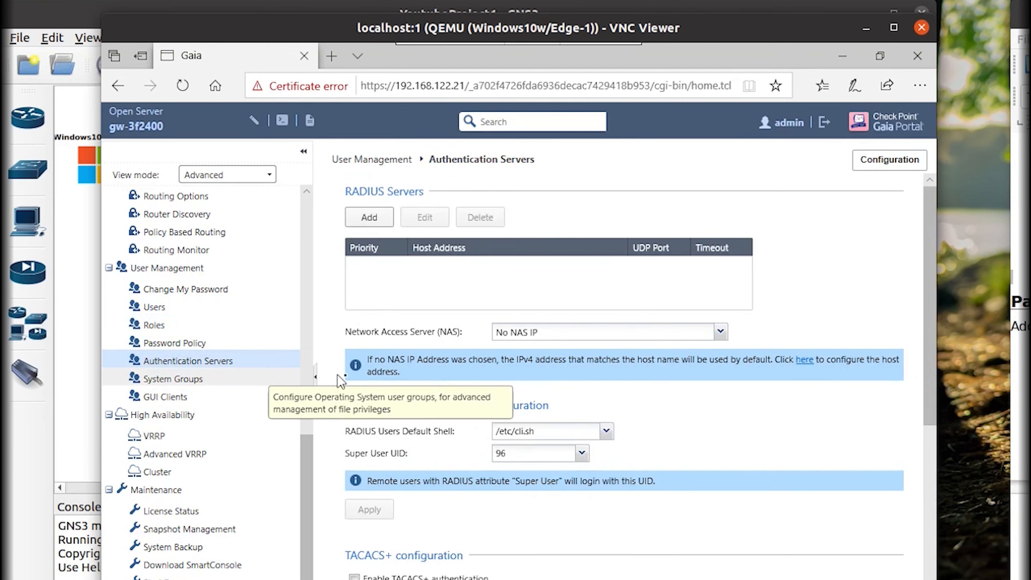
{"action": "scroll", "coordinate": [836, 472], "scroll_direction": "down", "scroll_amount": 7}
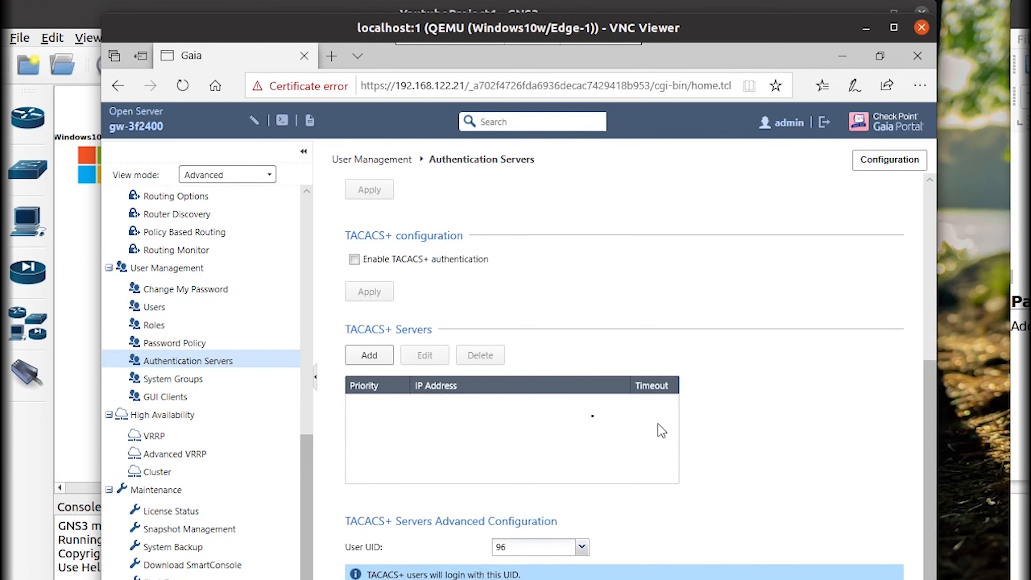
{"action": "left_click", "coordinate": [158, 384]}
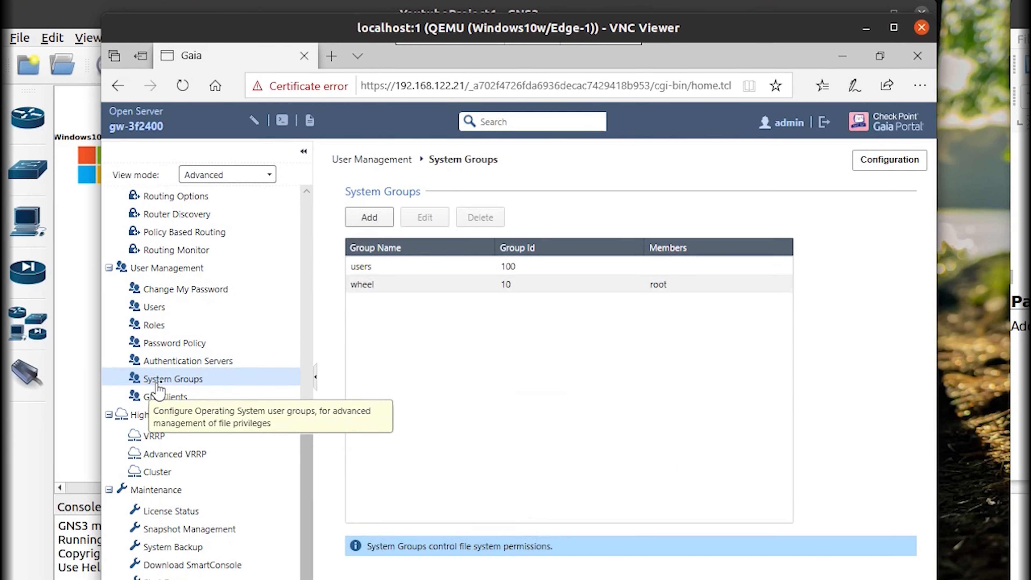
{"action": "left_click", "coordinate": [181, 401]}
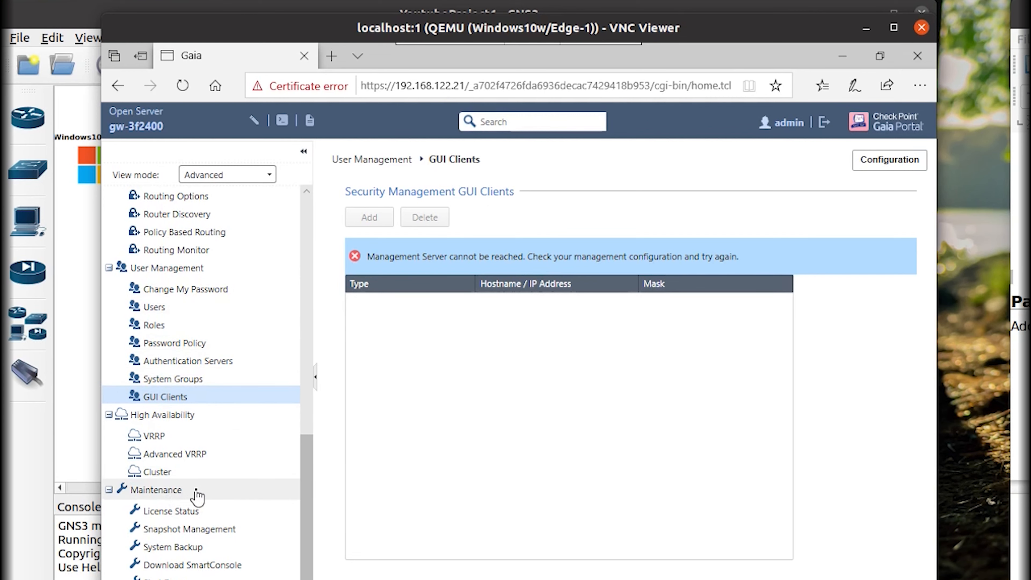
Browse System Configuration, Session, Display Format, Messages and Time, then return to Network Interfaces.
{"action": "scroll", "coordinate": [209, 402], "scroll_direction": "up", "scroll_amount": 1}
{"action": "scroll", "coordinate": [212, 400], "scroll_direction": "up", "scroll_amount": 9}
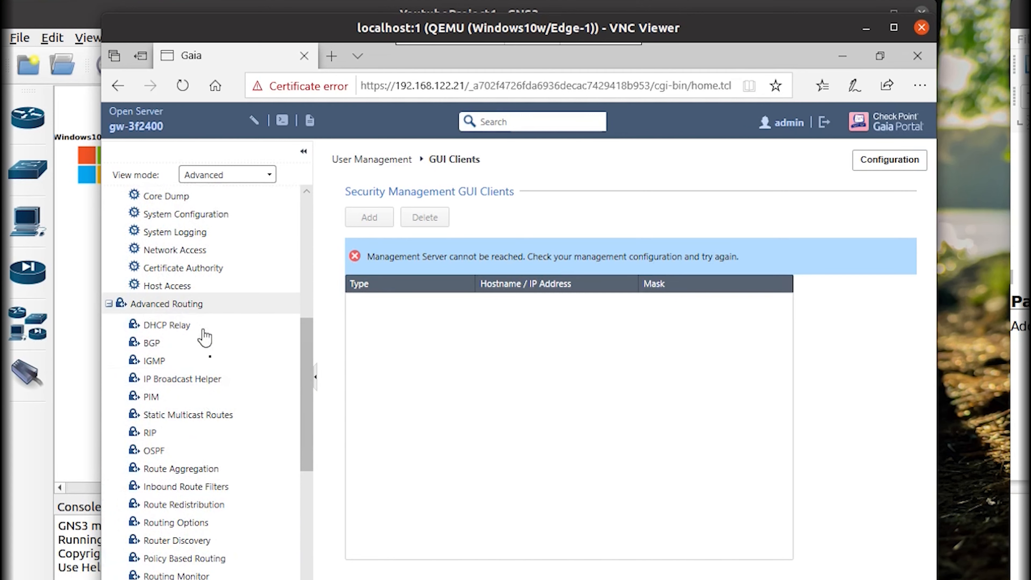
{"action": "scroll", "coordinate": [236, 431], "scroll_direction": "up", "scroll_amount": 4}
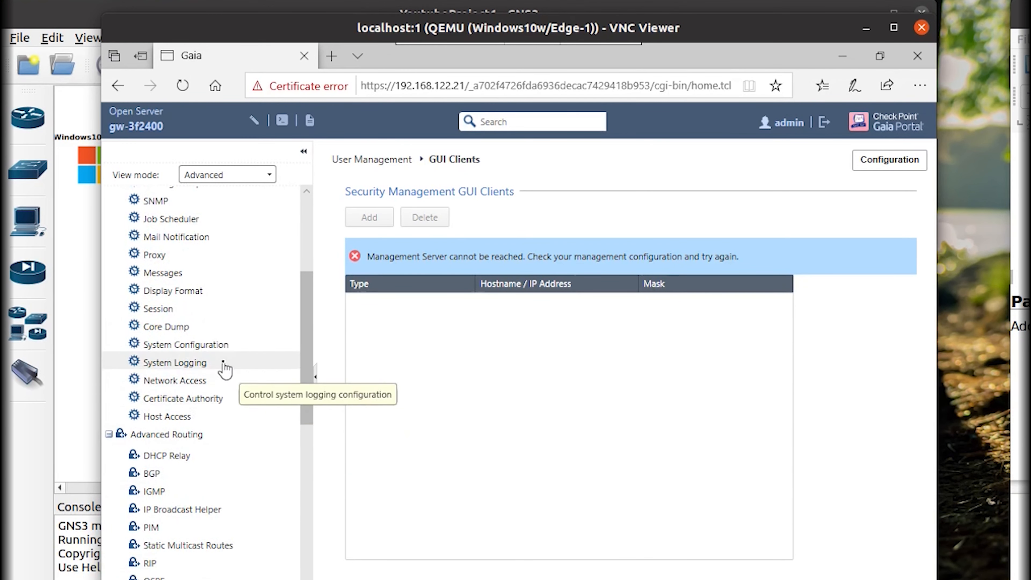
{"action": "left_click", "coordinate": [235, 346]}
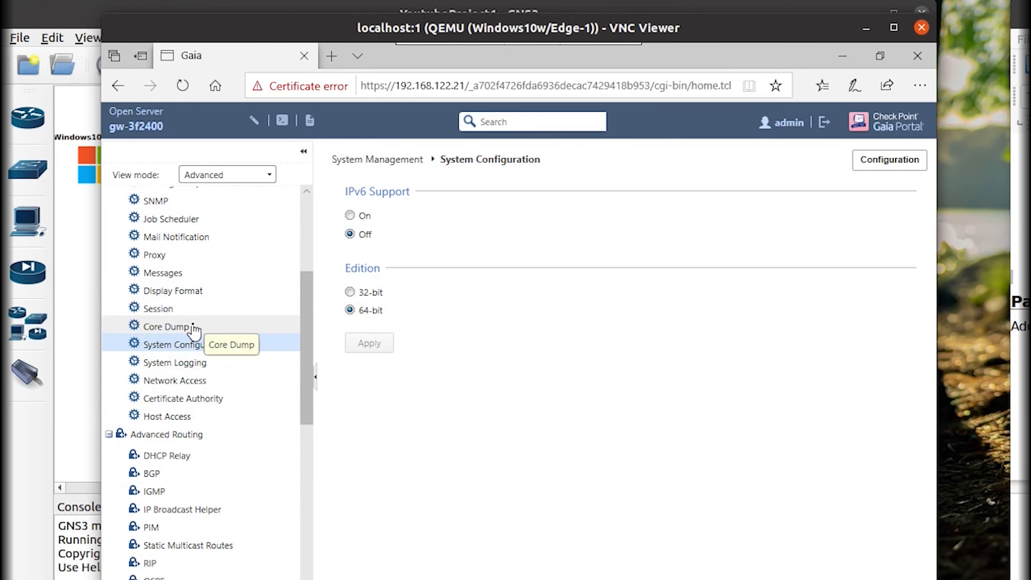
{"action": "scroll", "coordinate": [194, 330], "scroll_direction": "up", "scroll_amount": 2}
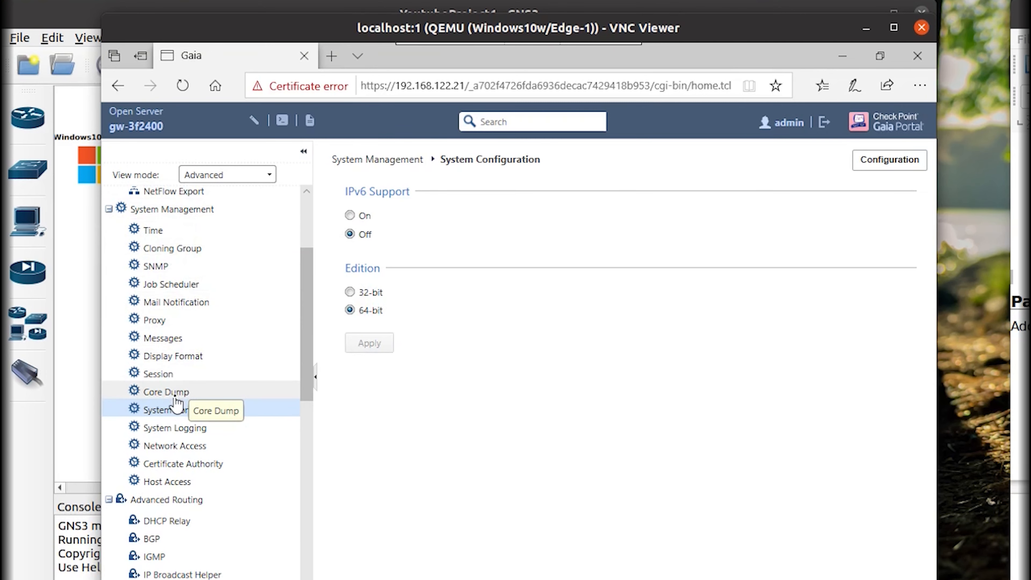
{"action": "left_click", "coordinate": [176, 375]}
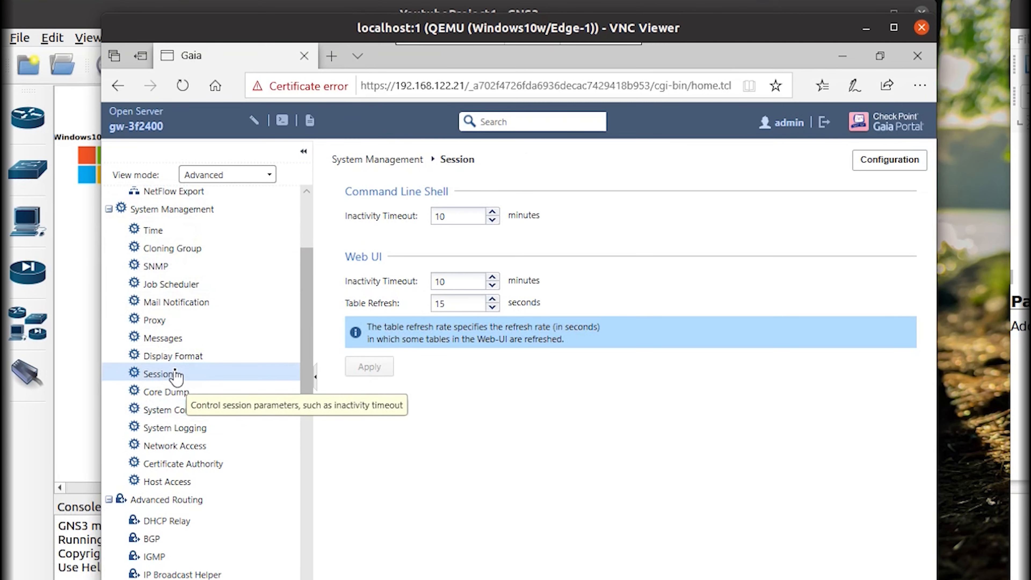
{"action": "left_click", "coordinate": [177, 356]}
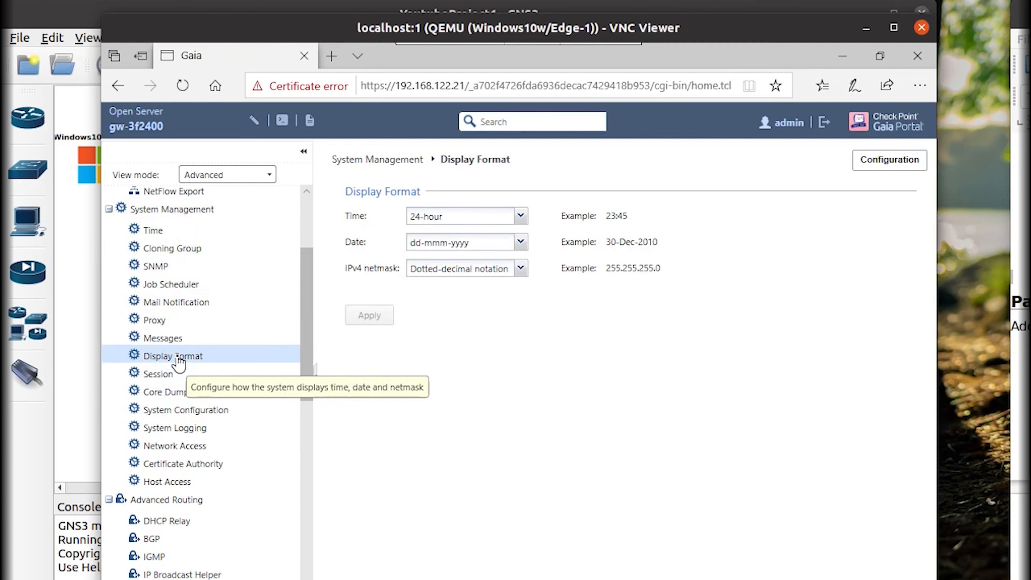
{"action": "left_click", "coordinate": [181, 341]}
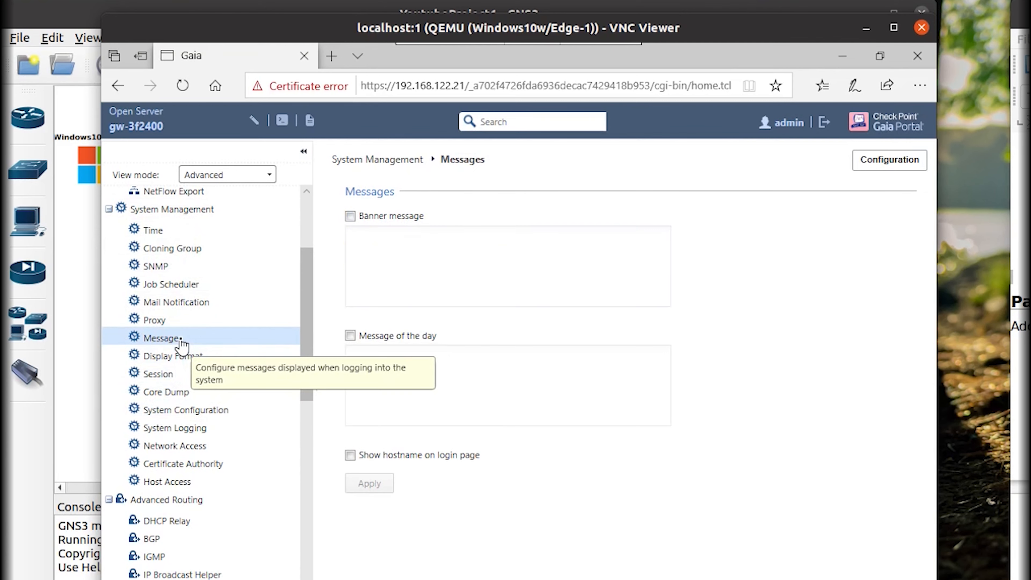
{"action": "left_click", "coordinate": [179, 234]}
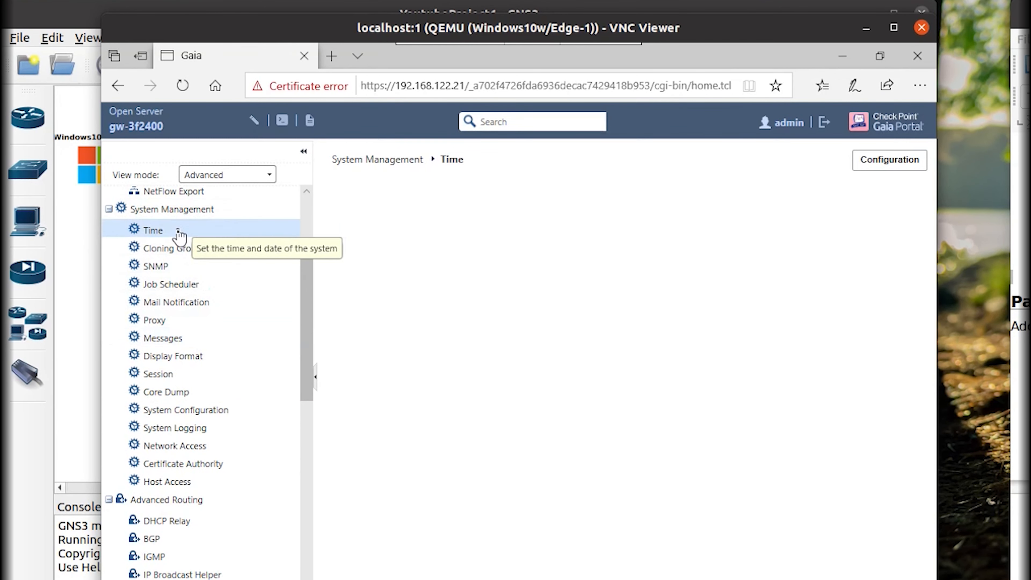
{"action": "scroll", "coordinate": [199, 309], "scroll_direction": "up", "scroll_amount": 3}
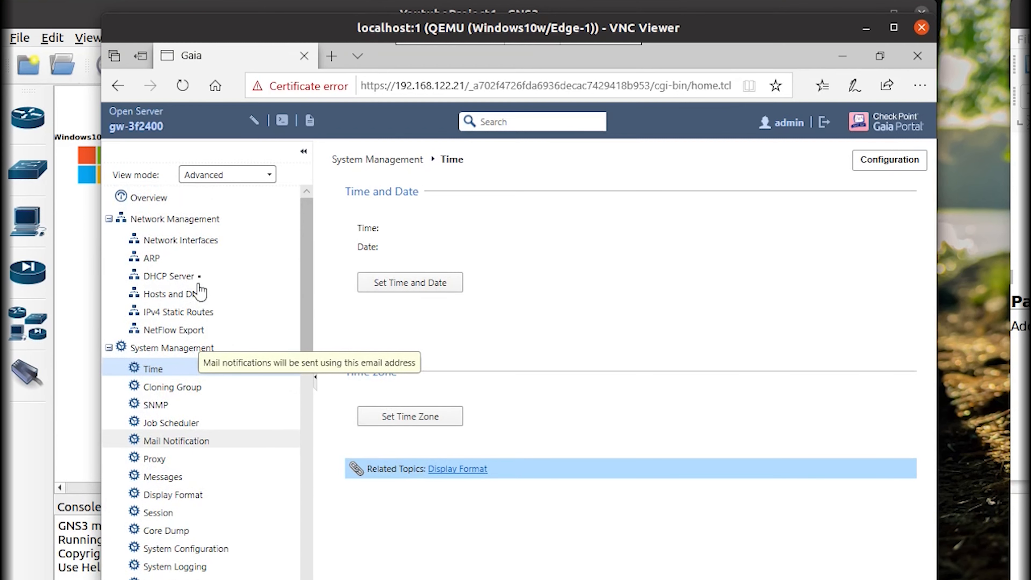
{"action": "left_click", "coordinate": [203, 245]}
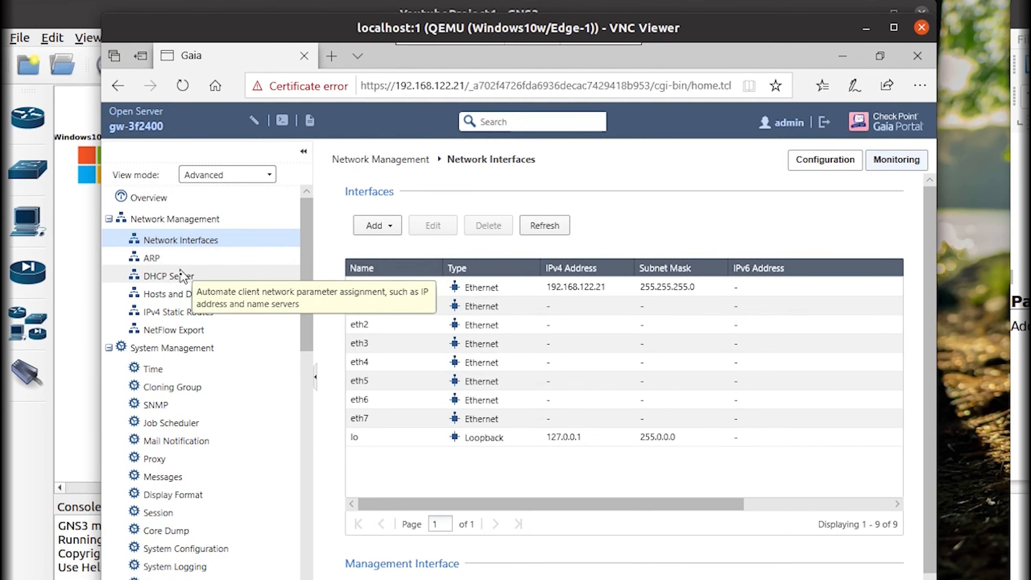
Navigate from NetFlow and Static Routes to Hosts and DNS and open an empty New Host dialog.
{"action": "left_click", "coordinate": [194, 334]}
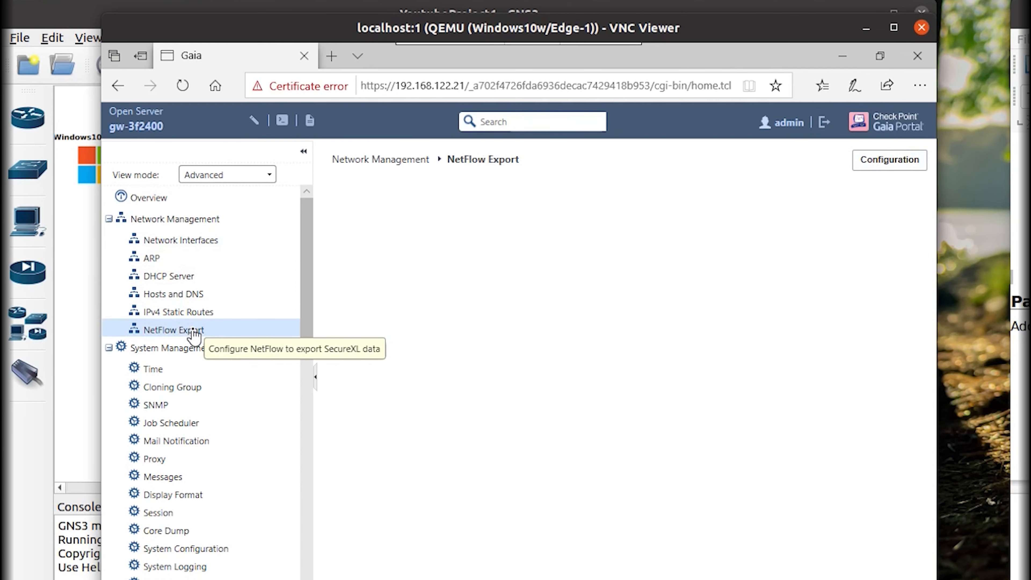
{"action": "left_click", "coordinate": [200, 314]}
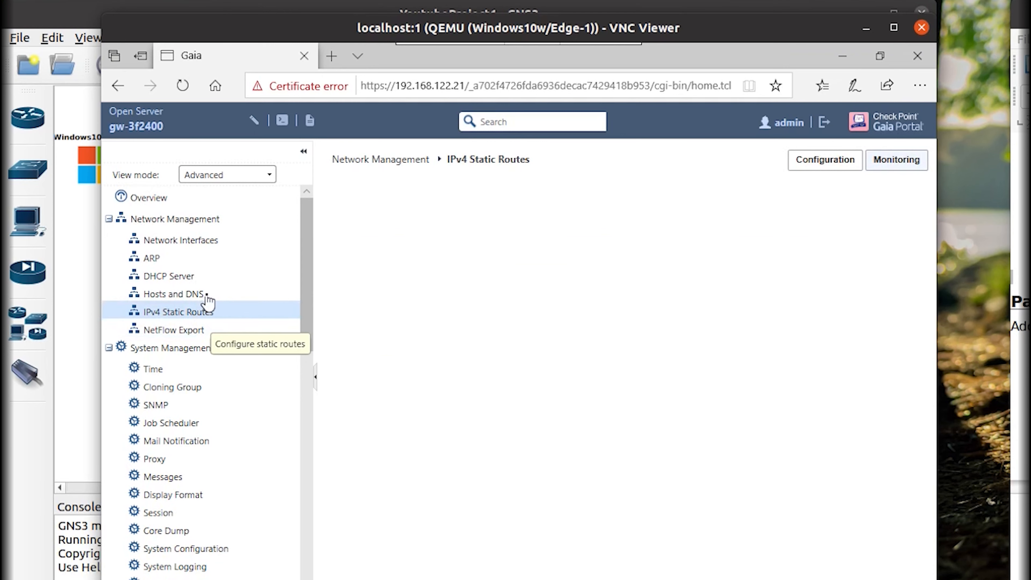
{"action": "left_click", "coordinate": [208, 298]}
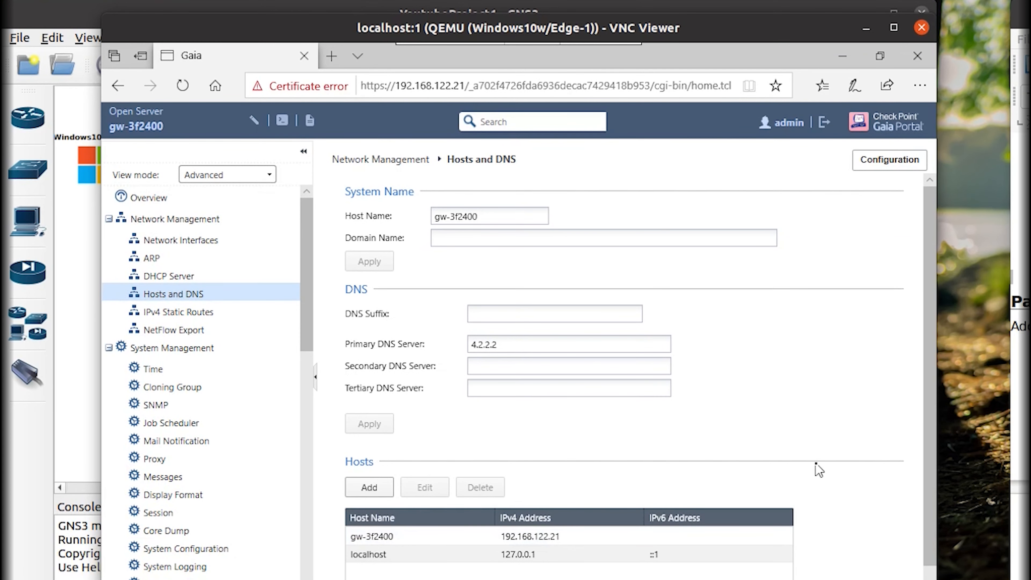
{"action": "scroll", "coordinate": [820, 470], "scroll_direction": "down", "scroll_amount": 1}
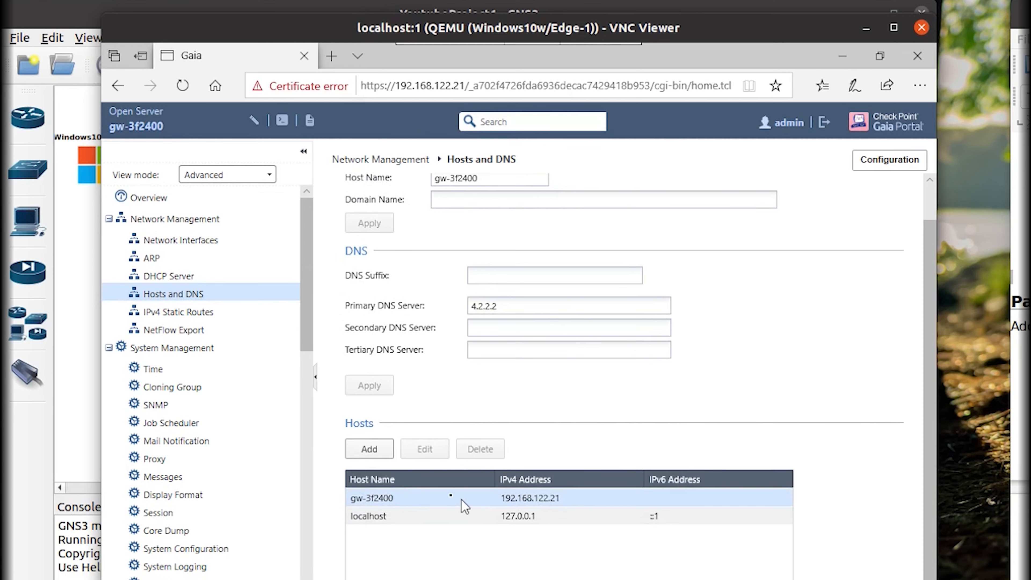
{"action": "left_click", "coordinate": [368, 454]}
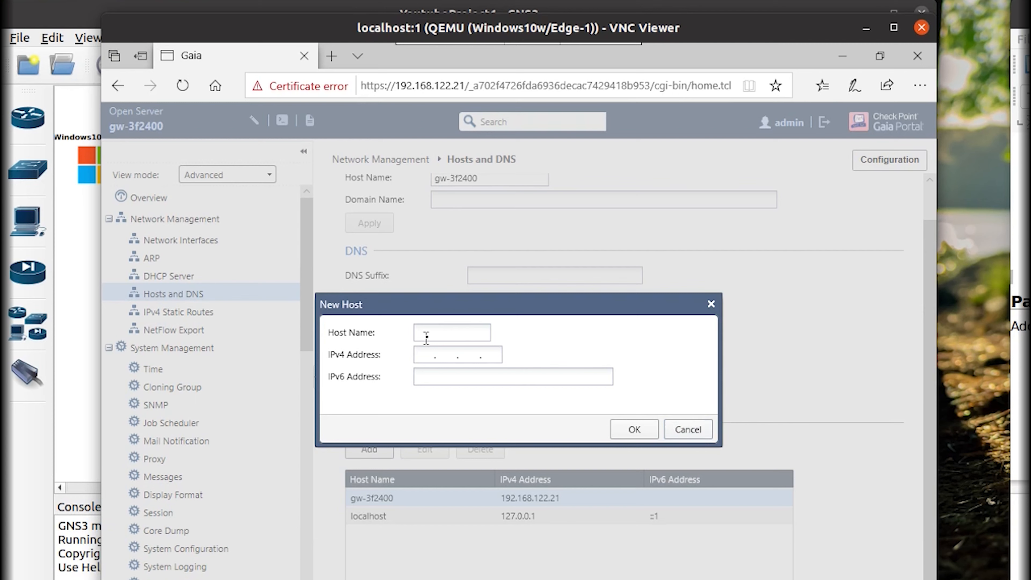
Cancel the New Host dialog, browse IPv4 Static Routes and NetFlow Export, then return to Hosts and DNS.
{"action": "left_click", "coordinate": [687, 429]}
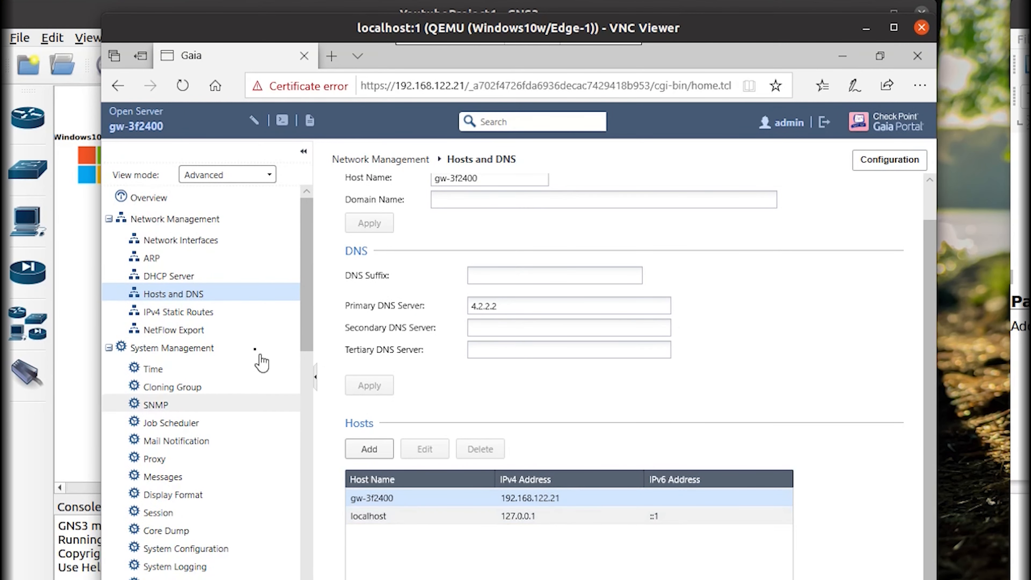
{"action": "scroll", "coordinate": [424, 454], "scroll_direction": "up", "scroll_amount": 1}
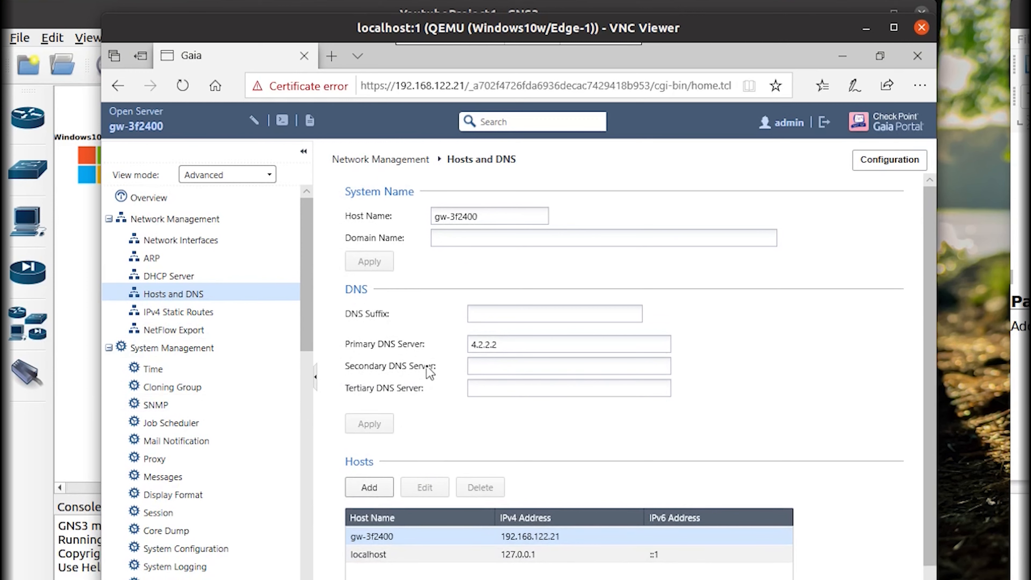
{"action": "scroll", "coordinate": [430, 372], "scroll_direction": "down", "scroll_amount": 1}
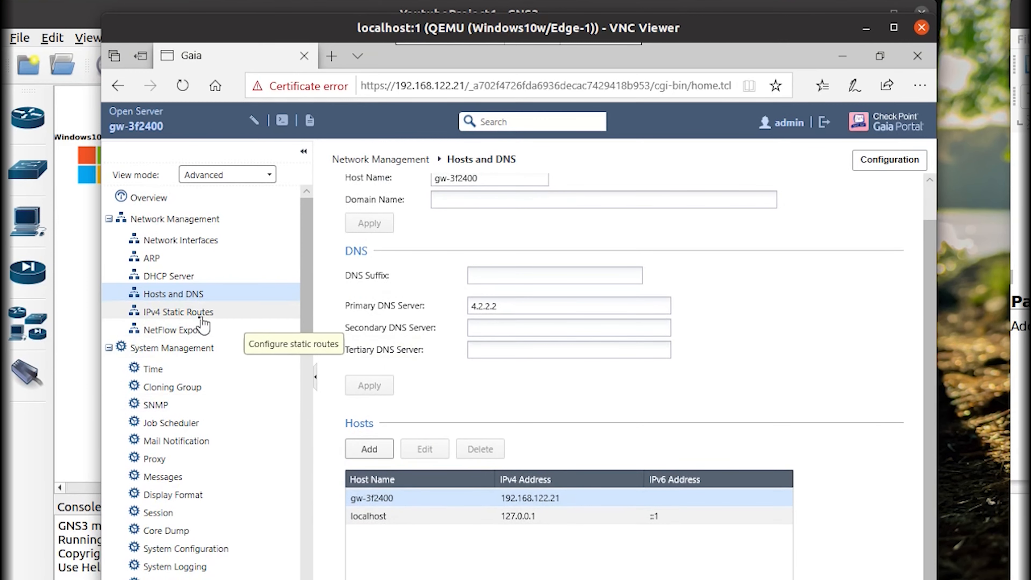
{"action": "left_click", "coordinate": [188, 324]}
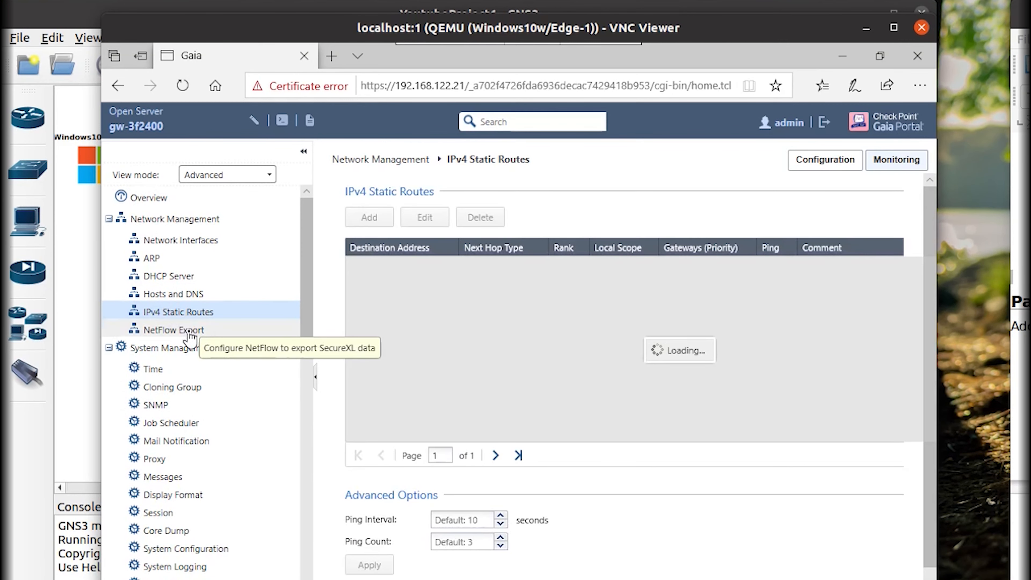
{"action": "left_click", "coordinate": [189, 331]}
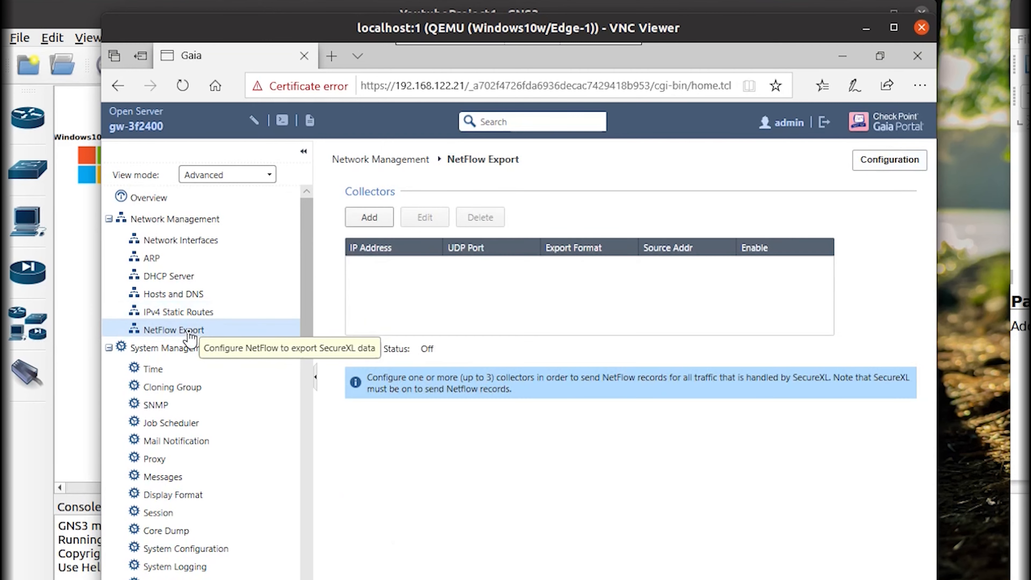
{"action": "left_click", "coordinate": [192, 296]}
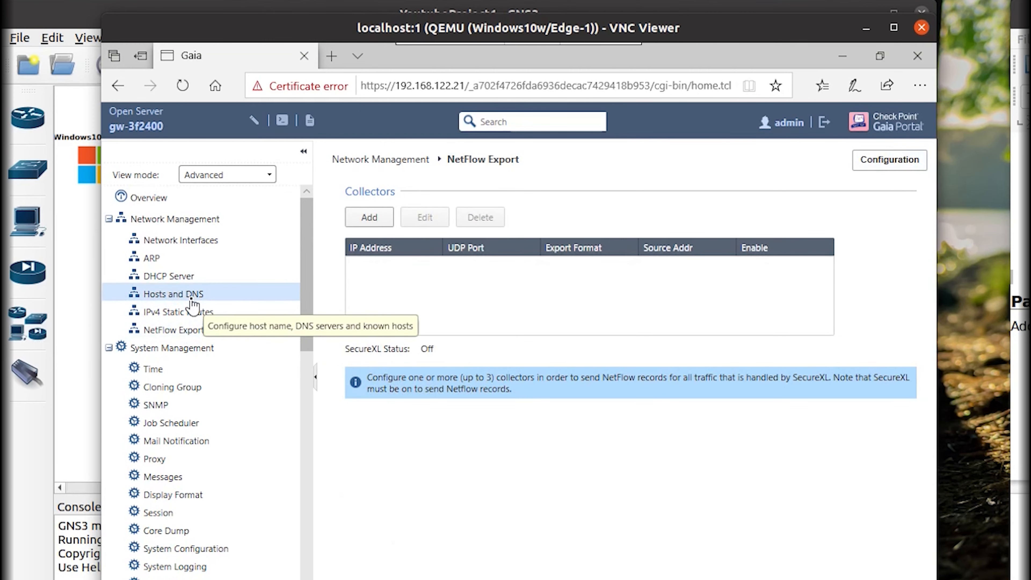
{"action": "scroll", "coordinate": [863, 493], "scroll_direction": "down", "scroll_amount": 1}
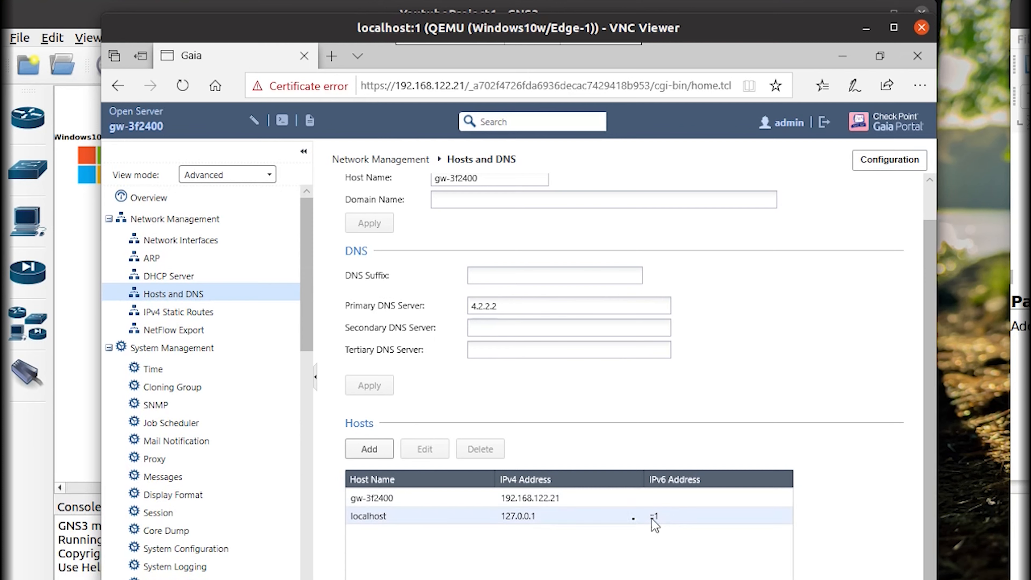
Reopen the New Host dialog and close it with OK, leaving only gw-3f2400 and localhost.
{"action": "left_click", "coordinate": [526, 504]}
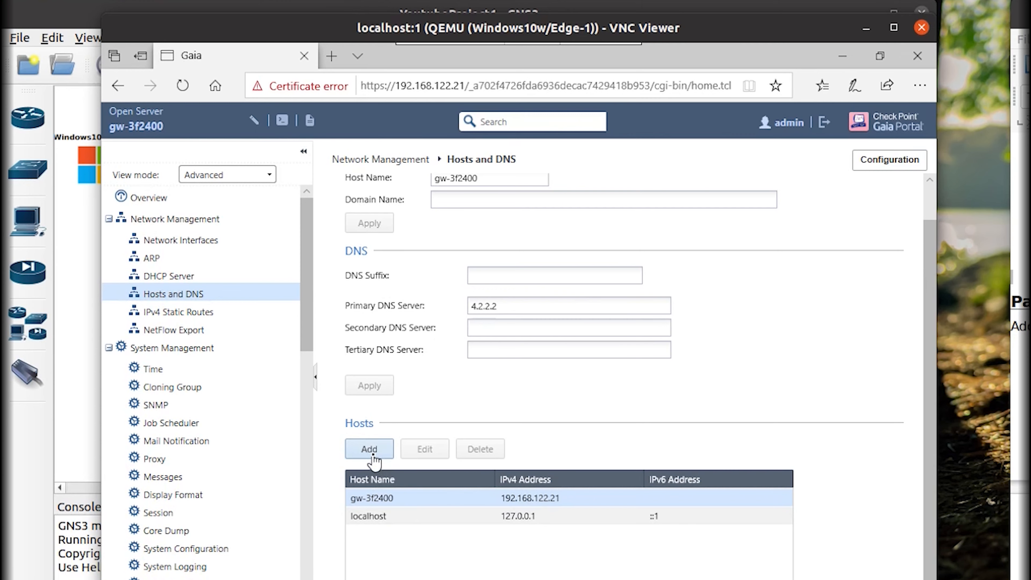
{"action": "scroll", "coordinate": [455, 461], "scroll_direction": "up", "scroll_amount": 1}
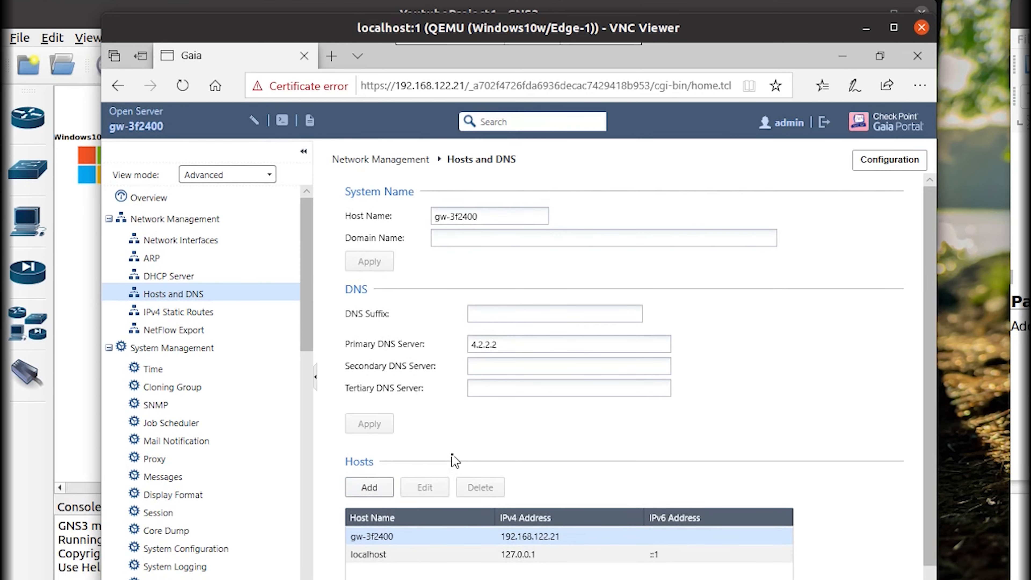
{"action": "scroll", "coordinate": [447, 439], "scroll_direction": "down", "scroll_amount": 1}
{"action": "left_click", "coordinate": [384, 447]}
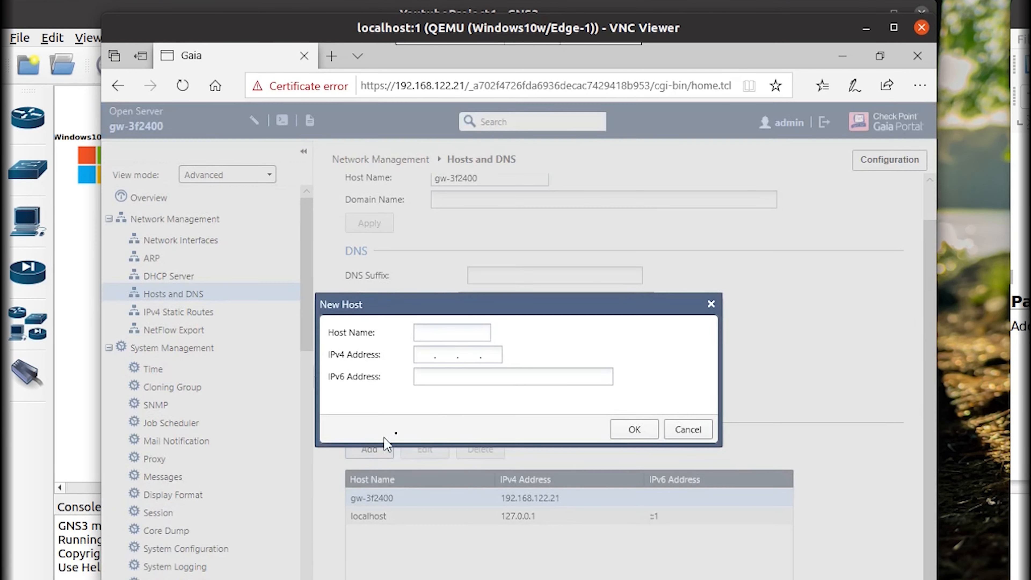
{"action": "left_click", "coordinate": [450, 359]}
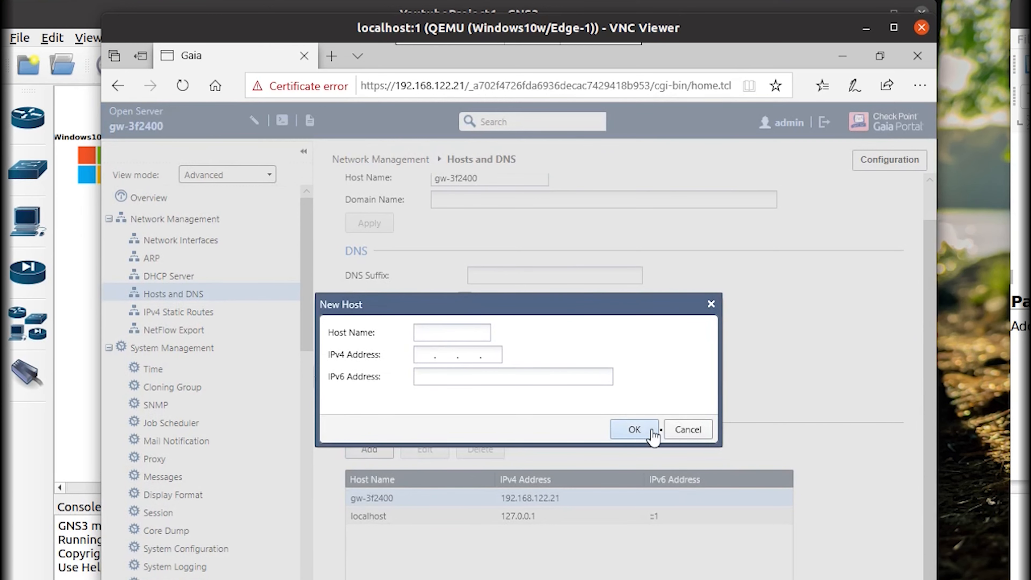
{"action": "left_click", "coordinate": [635, 430]}
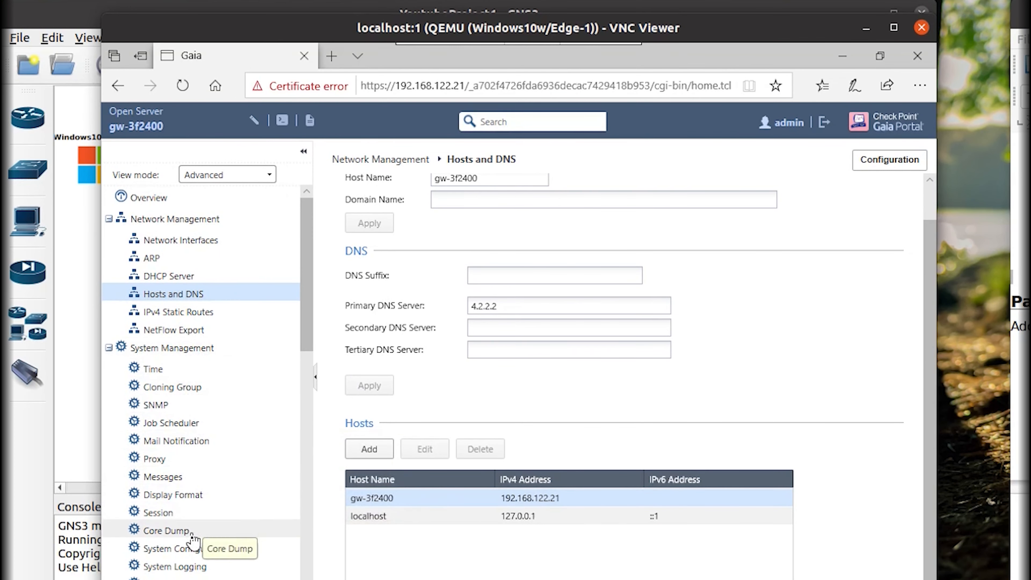
{"action": "scroll", "coordinate": [223, 539], "scroll_direction": "down", "scroll_amount": 3}
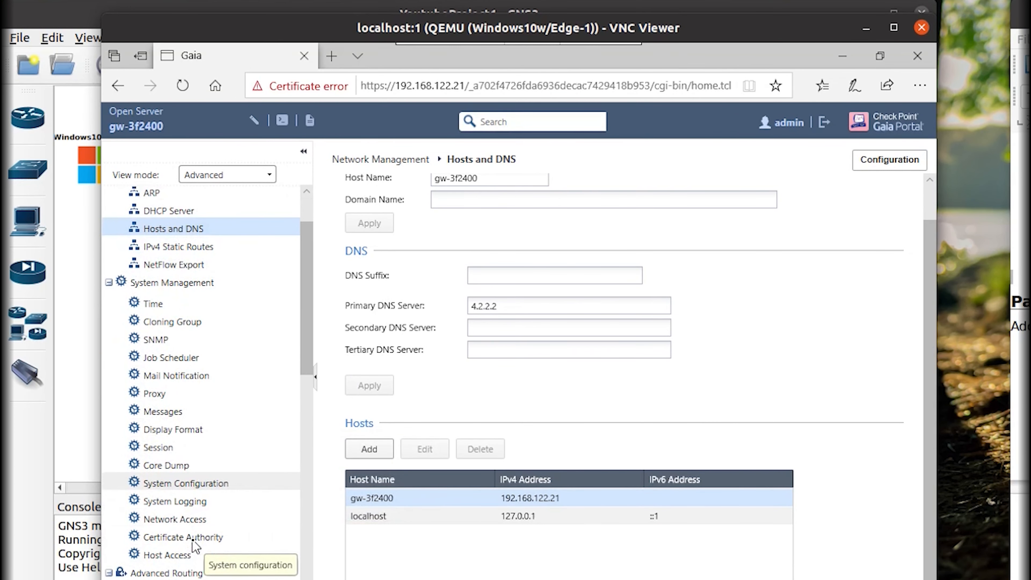
In System Management > Host Access, add an allowed network 192.168.122.0 with netmask 24.
{"action": "left_click", "coordinate": [170, 557]}
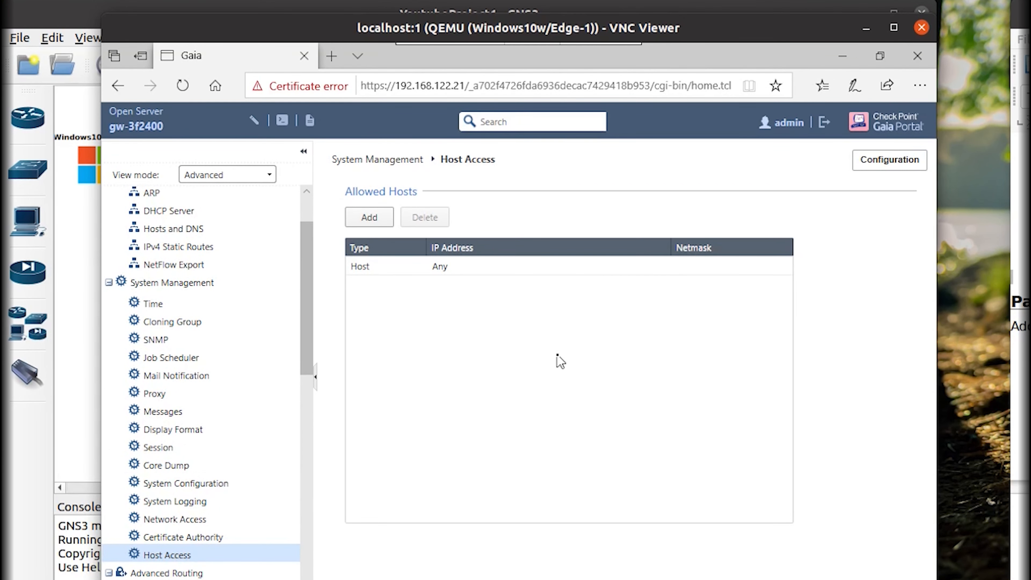
{"action": "left_click", "coordinate": [382, 224]}
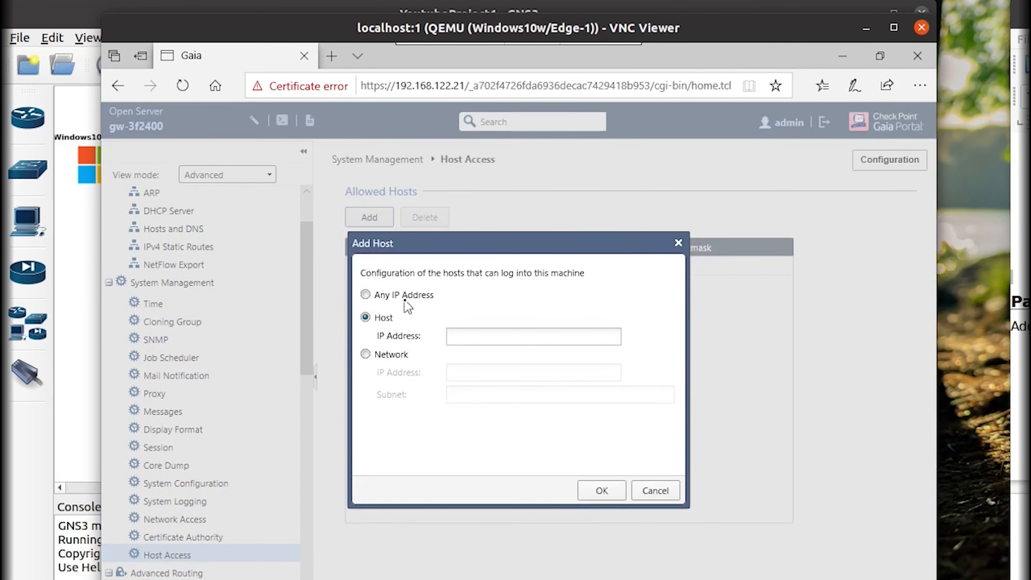
{"action": "left_click", "coordinate": [365, 294]}
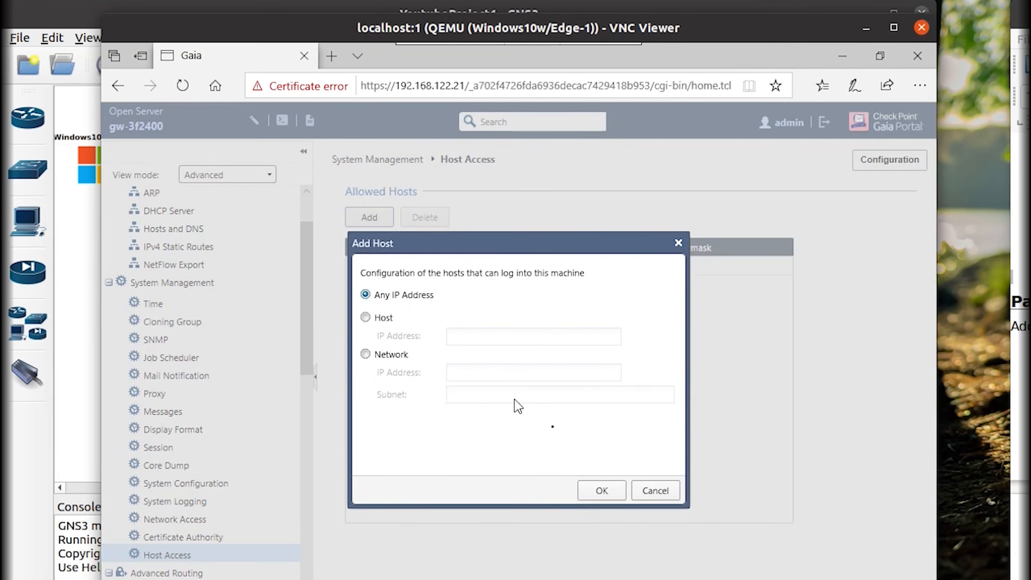
{"action": "left_click", "coordinate": [604, 494]}
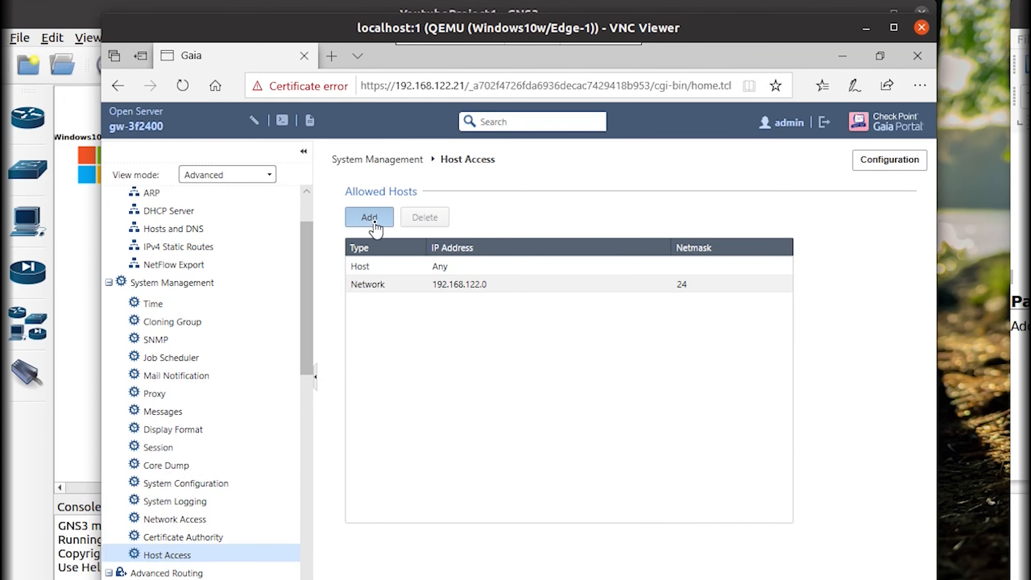
Delete the Any host entry so only the 192.168.122.0/24 network remains allowed.
{"action": "left_click", "coordinate": [369, 217]}
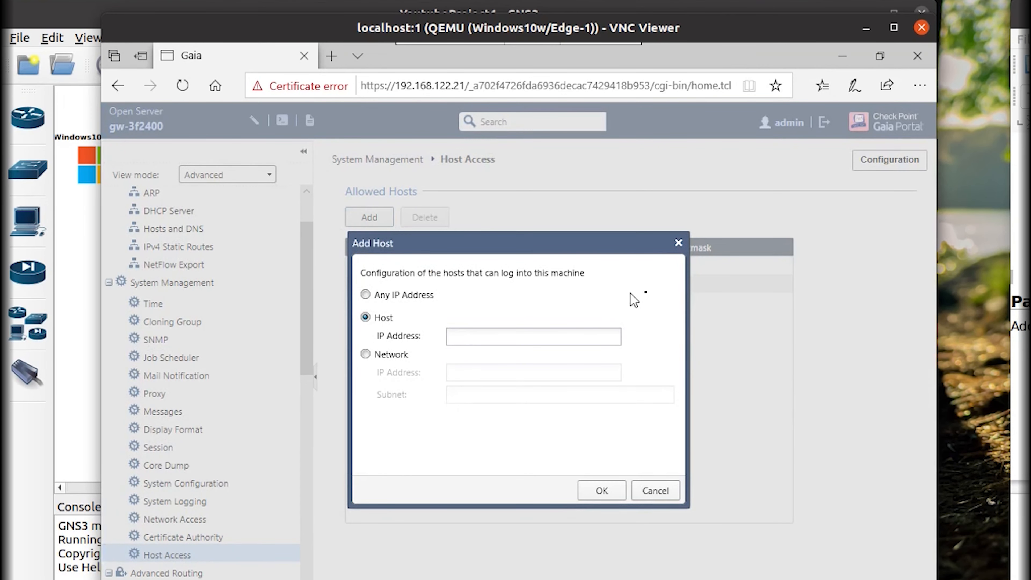
{"action": "left_click", "coordinate": [678, 243]}
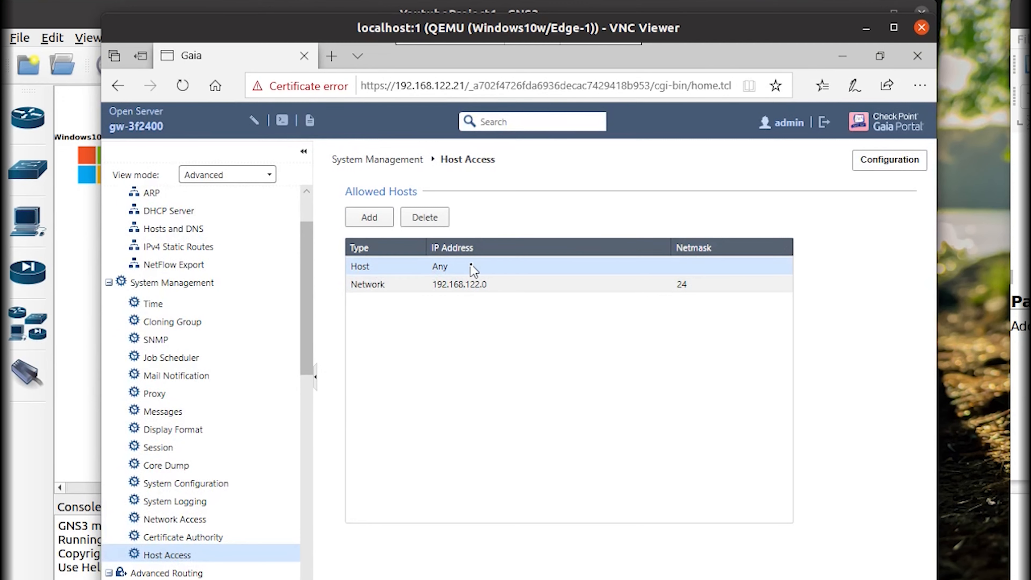
{"action": "left_click", "coordinate": [421, 218]}
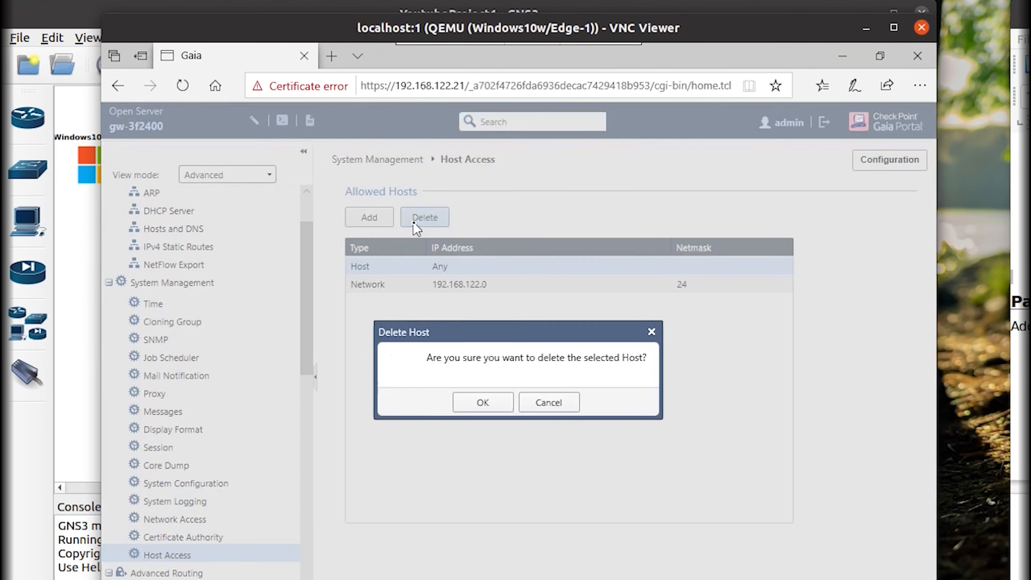
{"action": "left_click", "coordinate": [477, 400]}
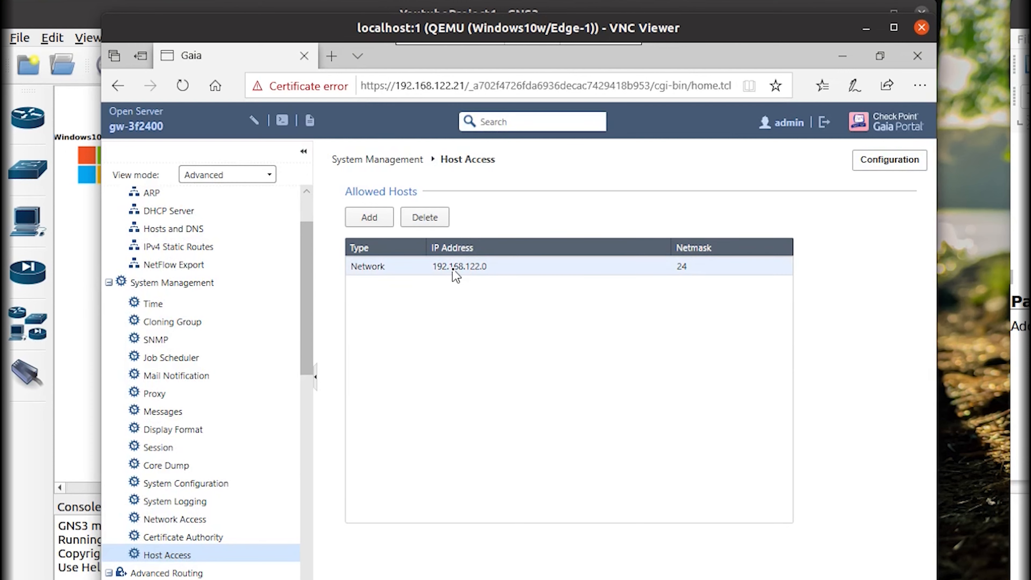
{"action": "left_click", "coordinate": [452, 269]}
Log in to SmartConsole at 192.168.122.21 with the administrator password.
{"action": "left_click", "coordinate": [458, 579]}
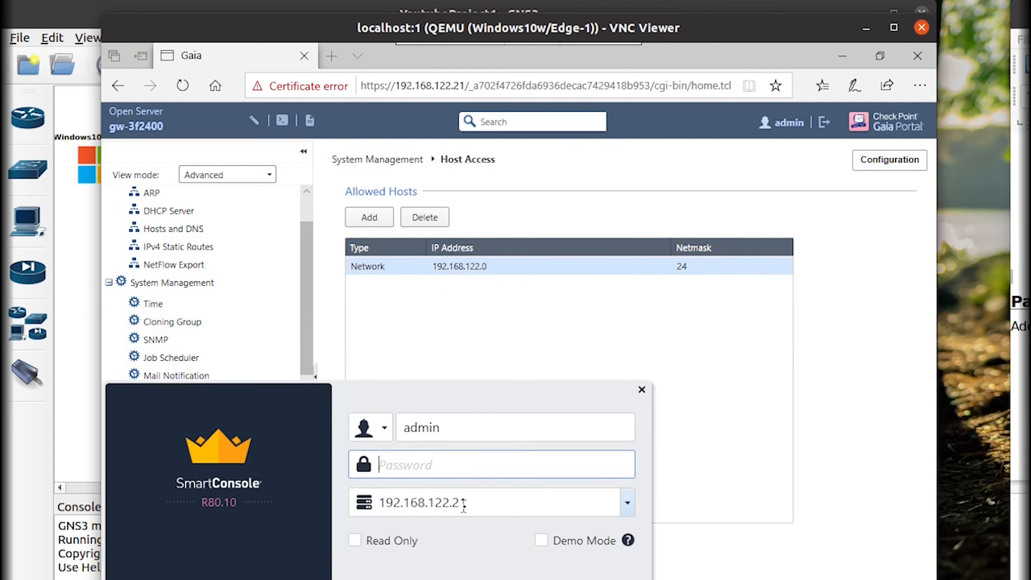
{"action": "type", "text": "•"}
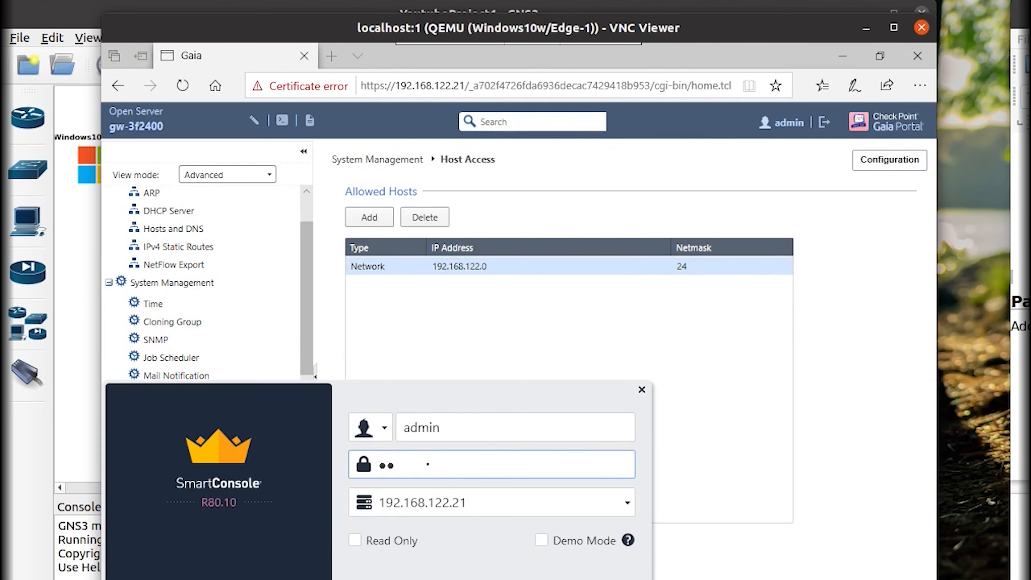
{"action": "key", "text": "Return"}
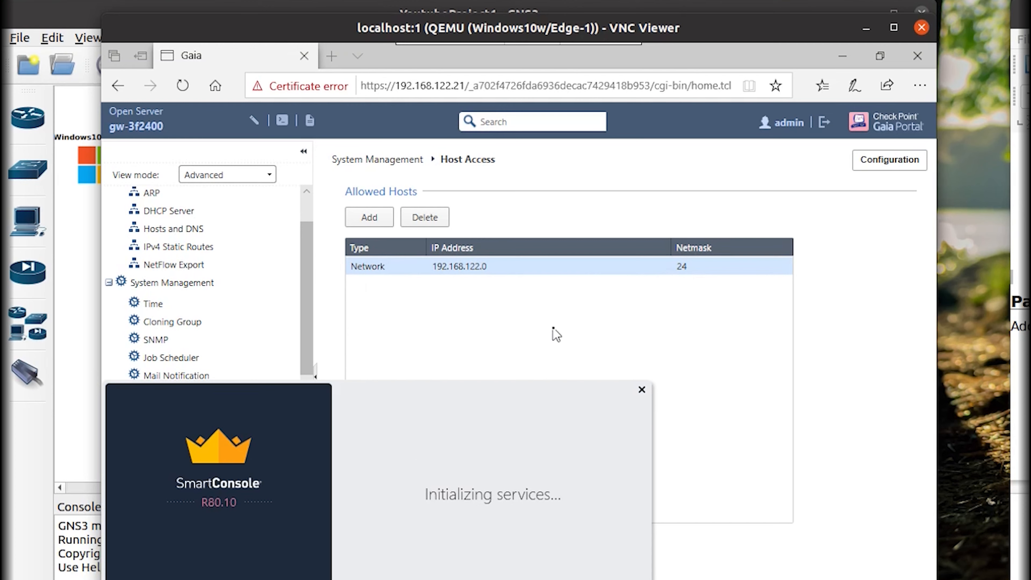
Minimise the browser, centre the SmartConsole splash, reposition the remote desktop and refresh the Windows desktop.
{"action": "left_click", "coordinate": [848, 61]}
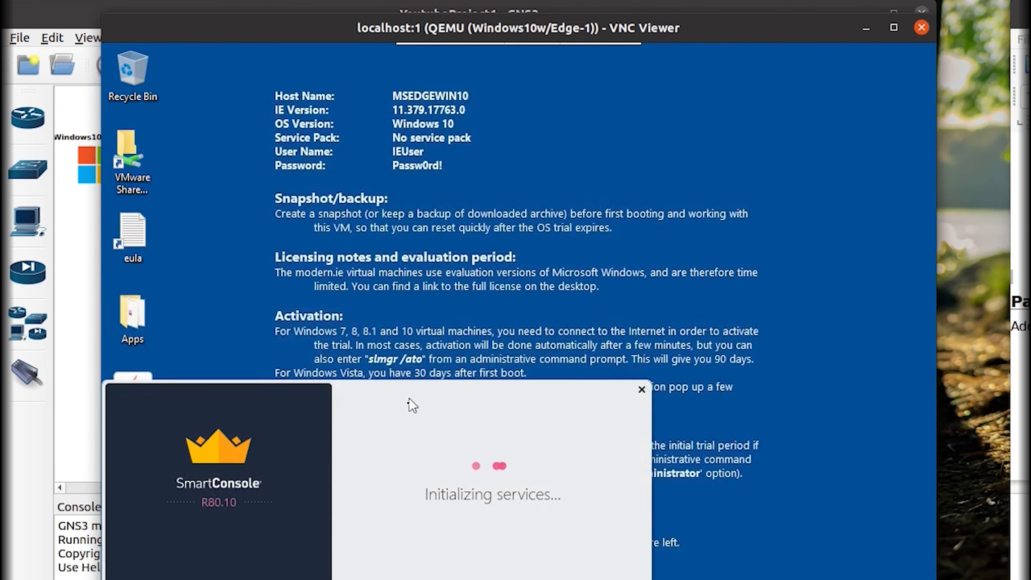
{"action": "left_click_drag", "start_coordinate": [409, 398], "coordinate": [607, 257]}
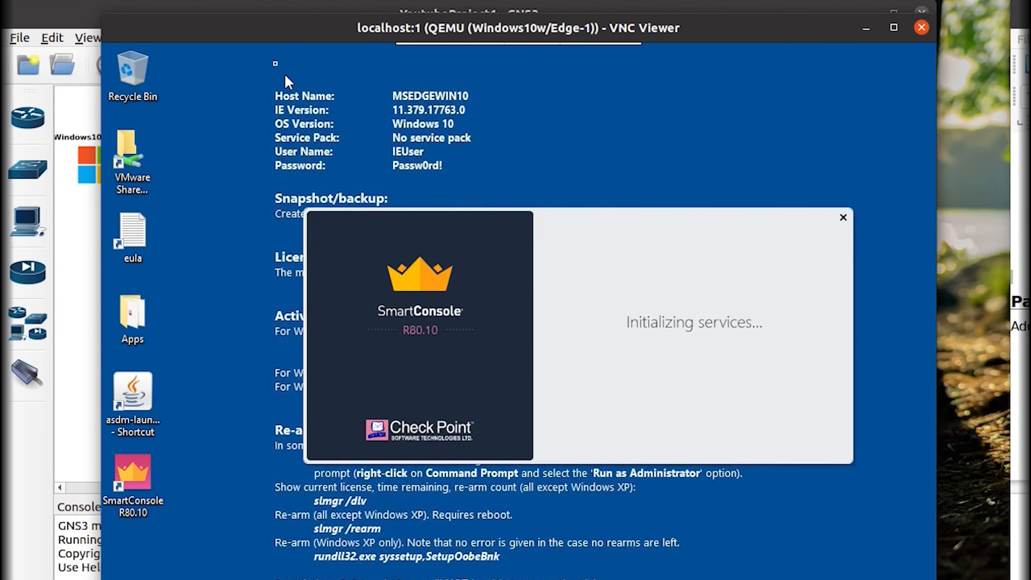
{"action": "left_click_drag", "start_coordinate": [259, 31], "coordinate": [288, 19]}
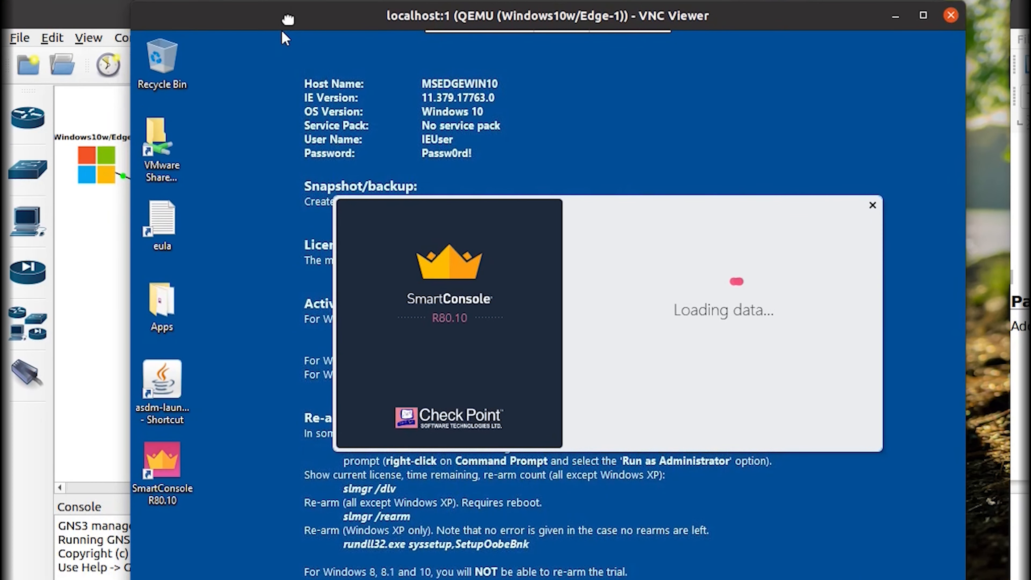
{"action": "left_click", "coordinate": [92, 365]}
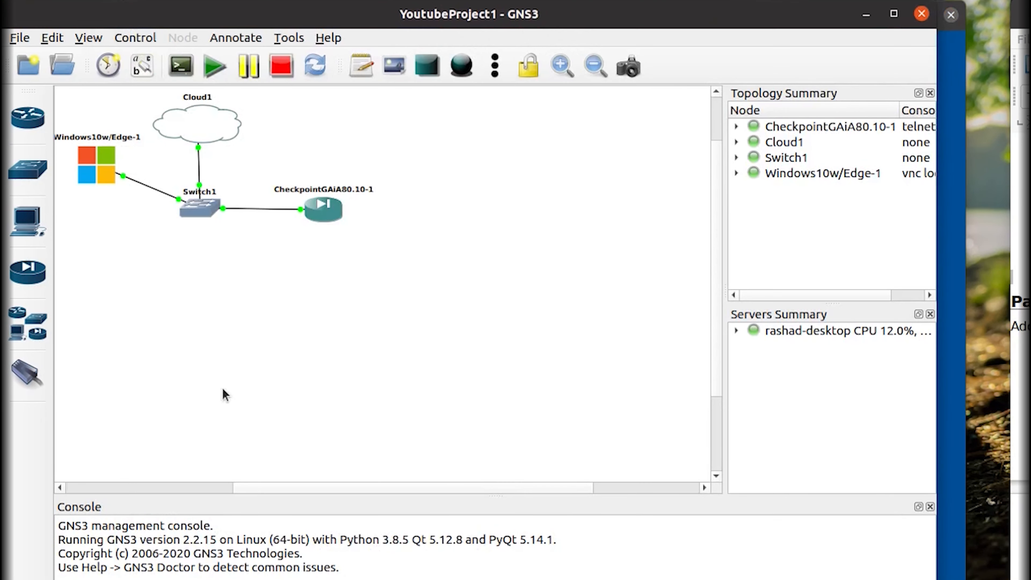
{"action": "key", "text": "alt+Tab"}
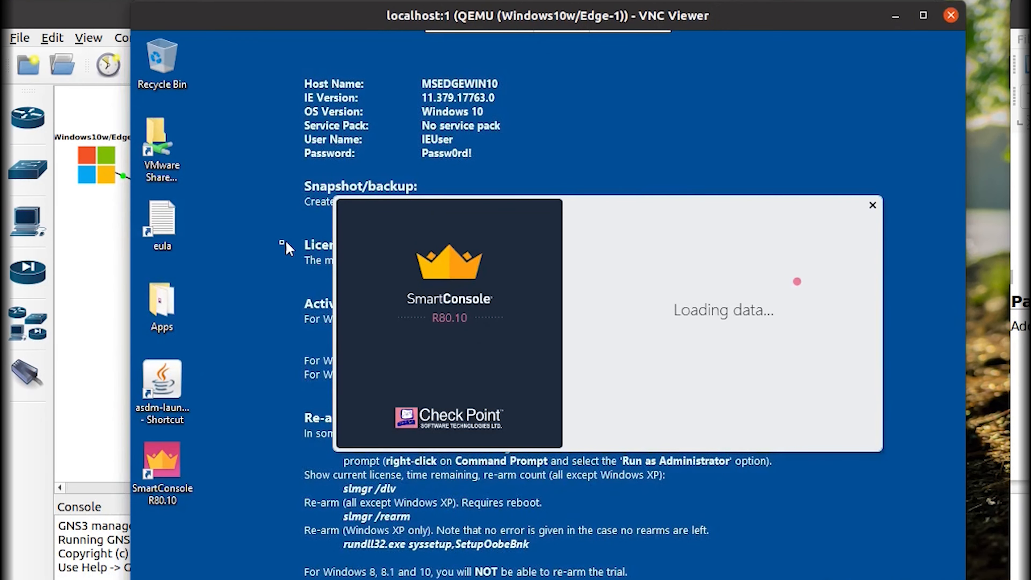
{"action": "right_click", "coordinate": [277, 240]}
{"action": "left_click", "coordinate": [291, 286]}
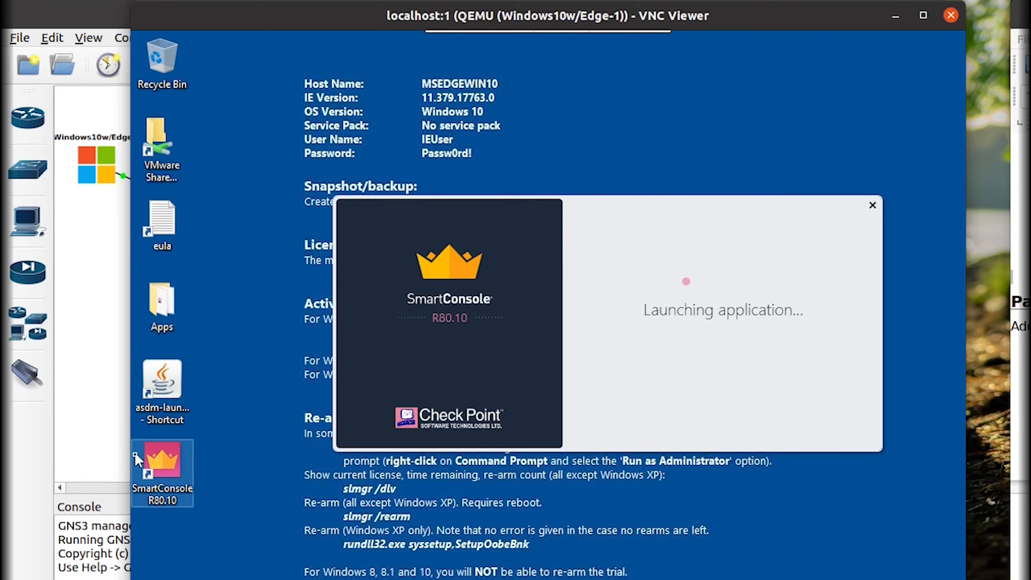
In GNS3, expand the local server to list the four lab nodes and widen the summary panels.
{"action": "left_click", "coordinate": [122, 446]}
{"action": "key", "text": "alt+Tab"}
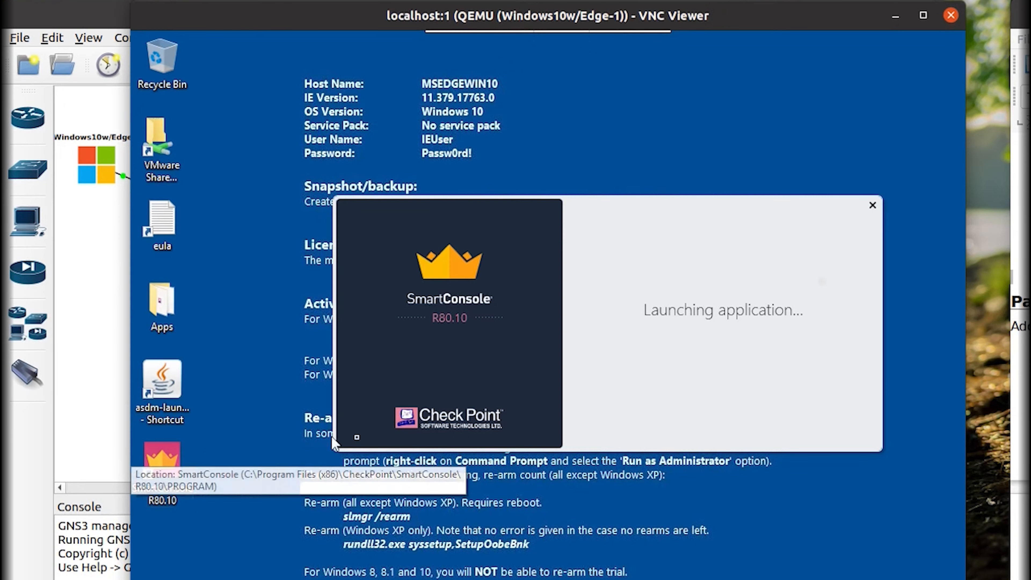
{"action": "key", "text": "alt+Tab"}
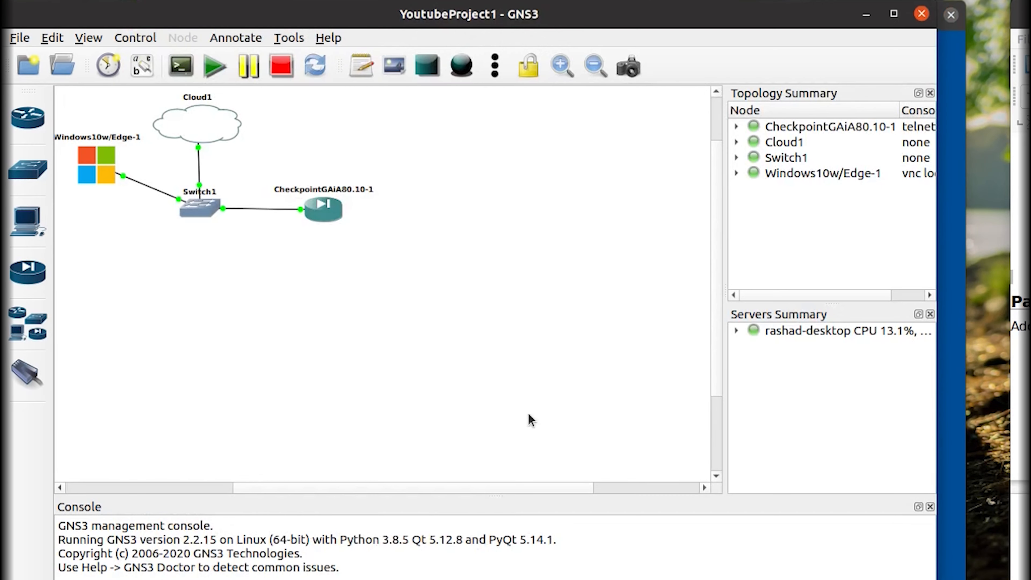
{"action": "left_click", "coordinate": [738, 331]}
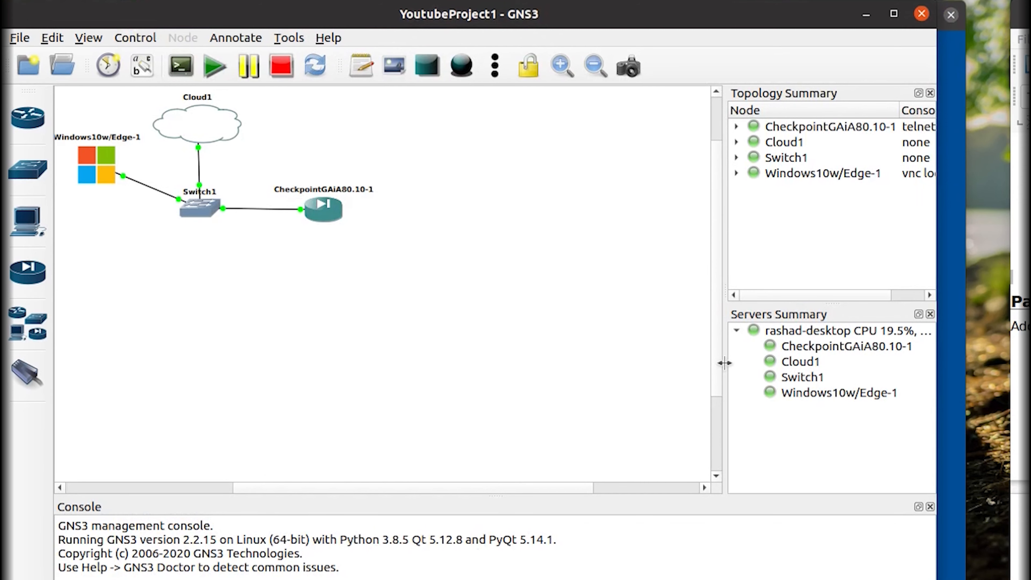
{"action": "left_click_drag", "start_coordinate": [724, 363], "coordinate": [687, 363]}
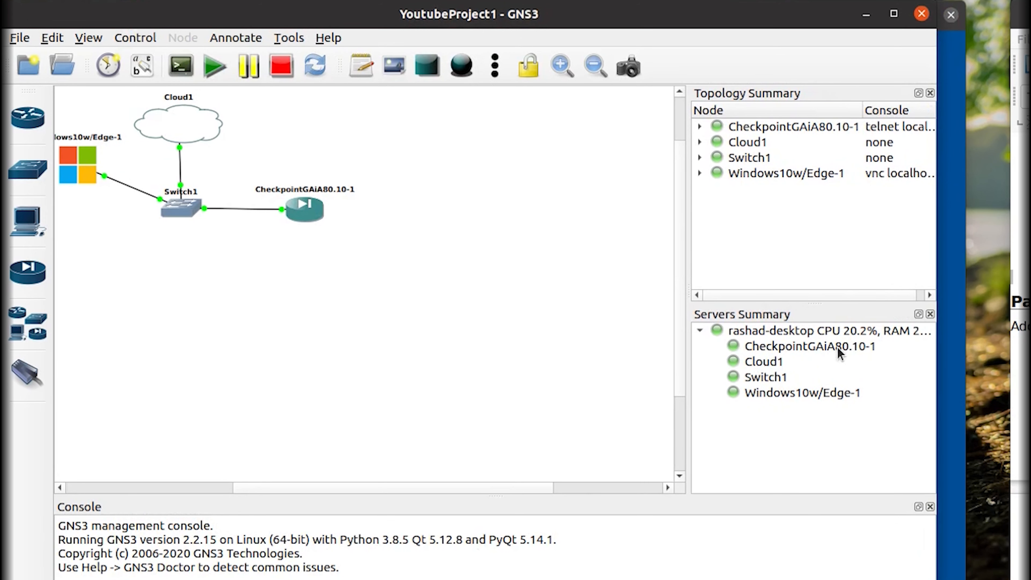
{"action": "key", "text": "alt+Tab"}
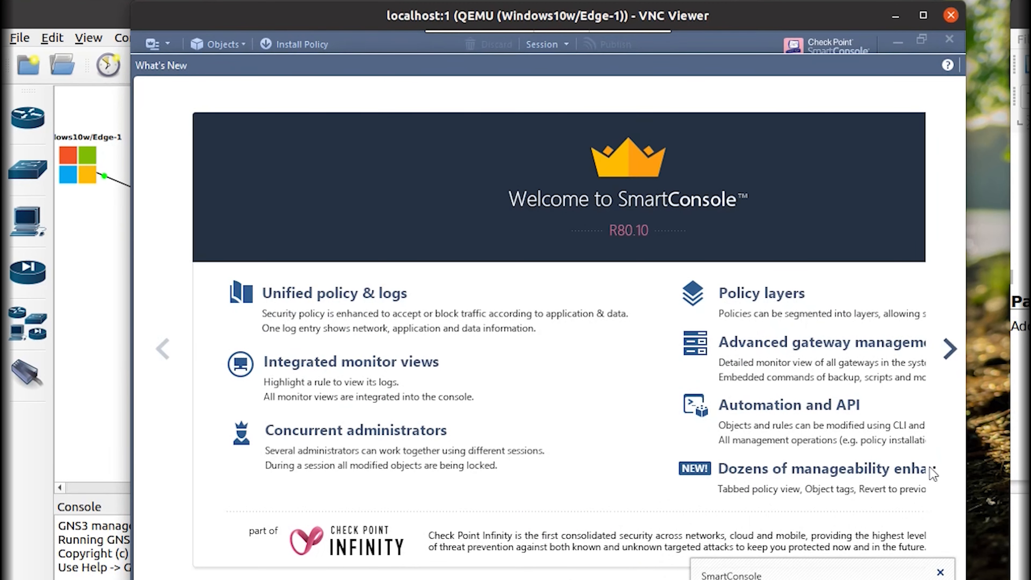
Page through the What's New tour slides and close it.
{"action": "left_click", "coordinate": [949, 349]}
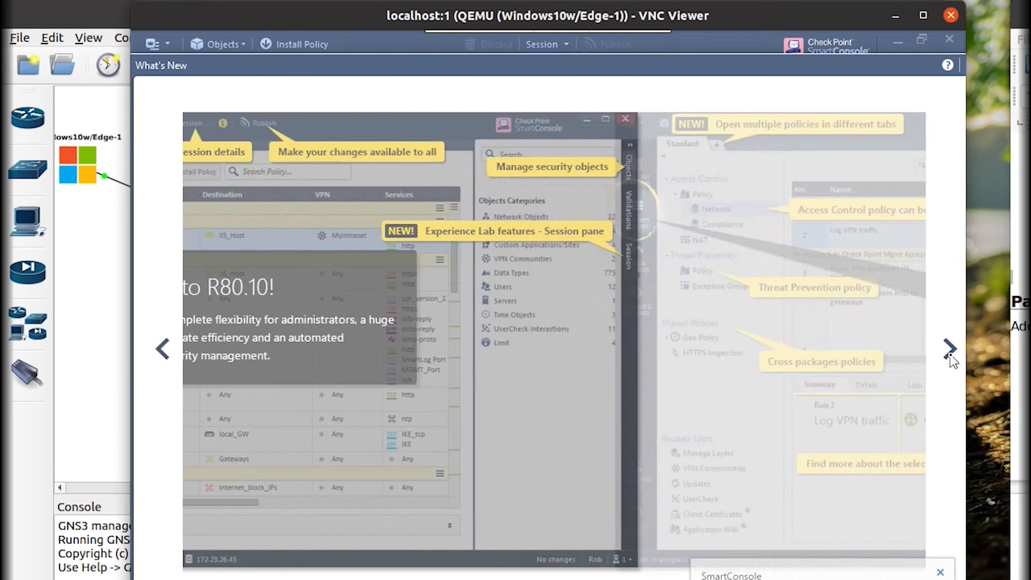
{"action": "left_click", "coordinate": [950, 350]}
{"action": "left_click", "coordinate": [951, 350]}
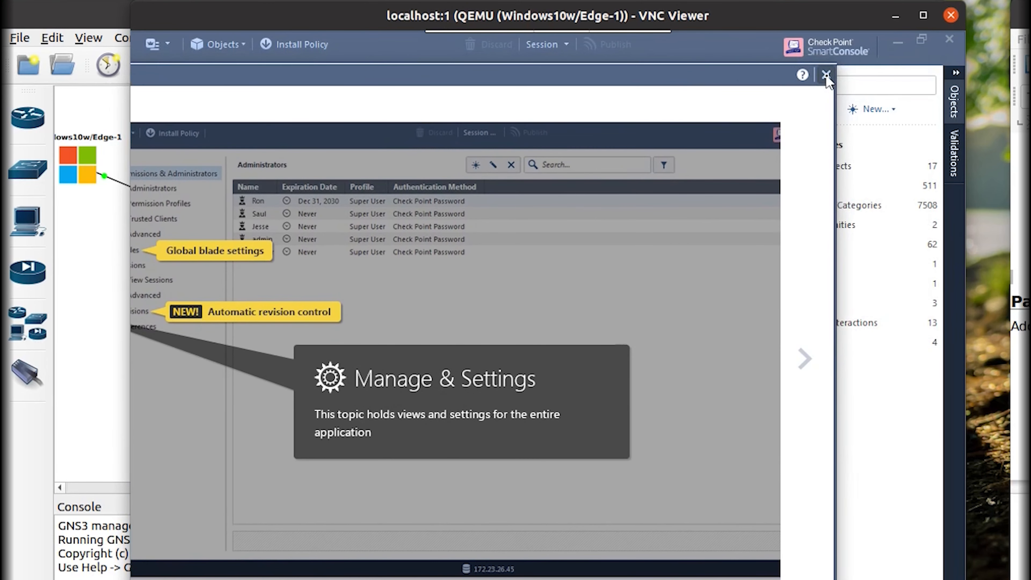
{"action": "left_click", "coordinate": [826, 76]}
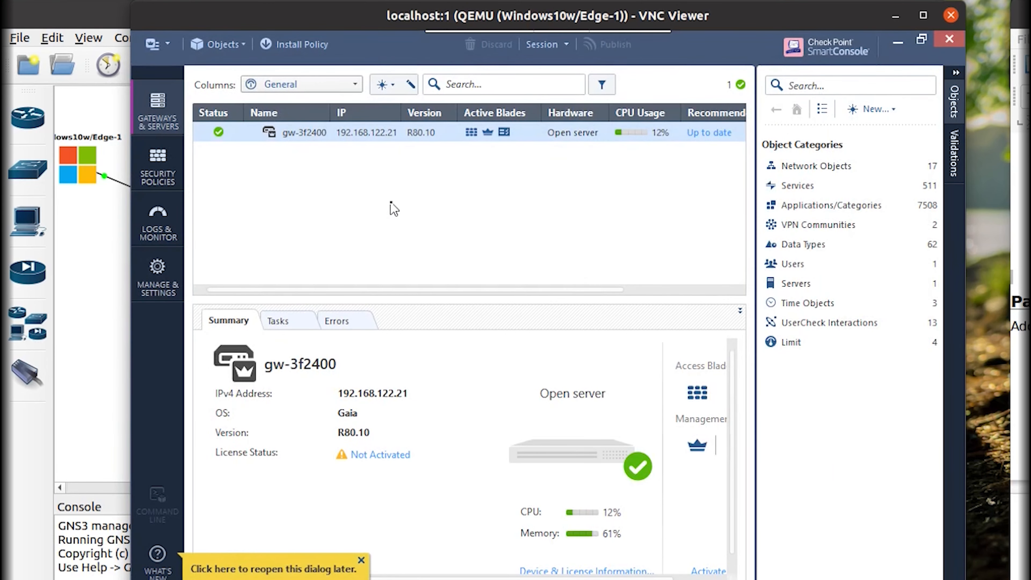
Visit Security Policies, Gateways & Servers and Network Objects, then open Manage & Settings.
{"action": "left_click", "coordinate": [163, 170]}
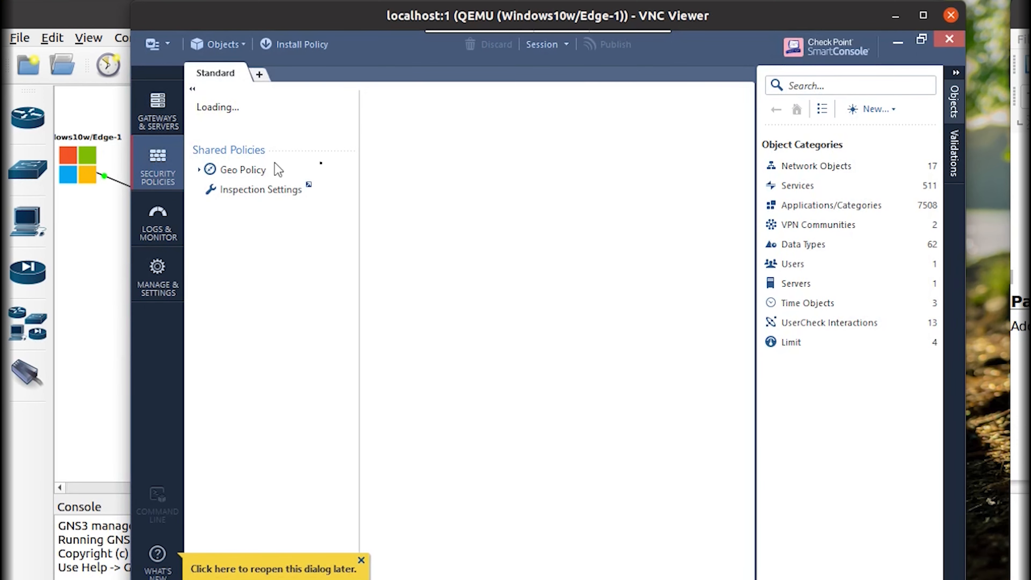
{"action": "left_click", "coordinate": [162, 122]}
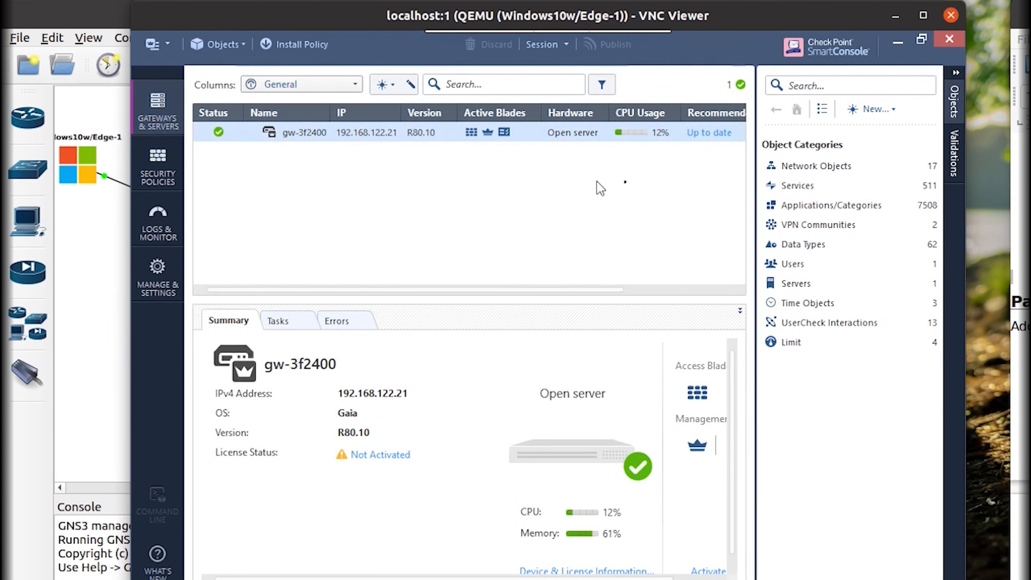
{"action": "left_click", "coordinate": [825, 166]}
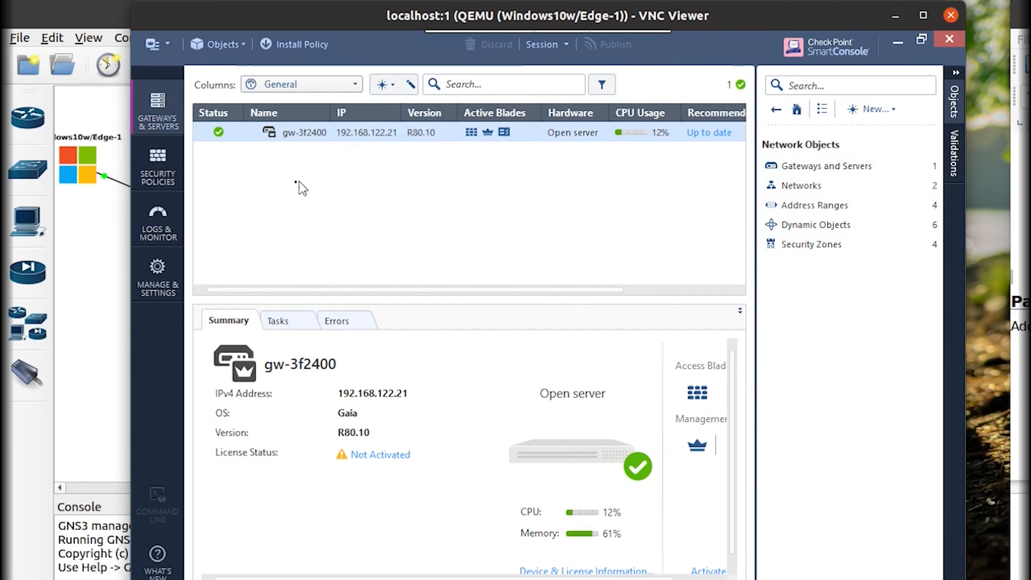
{"action": "left_click", "coordinate": [163, 277]}
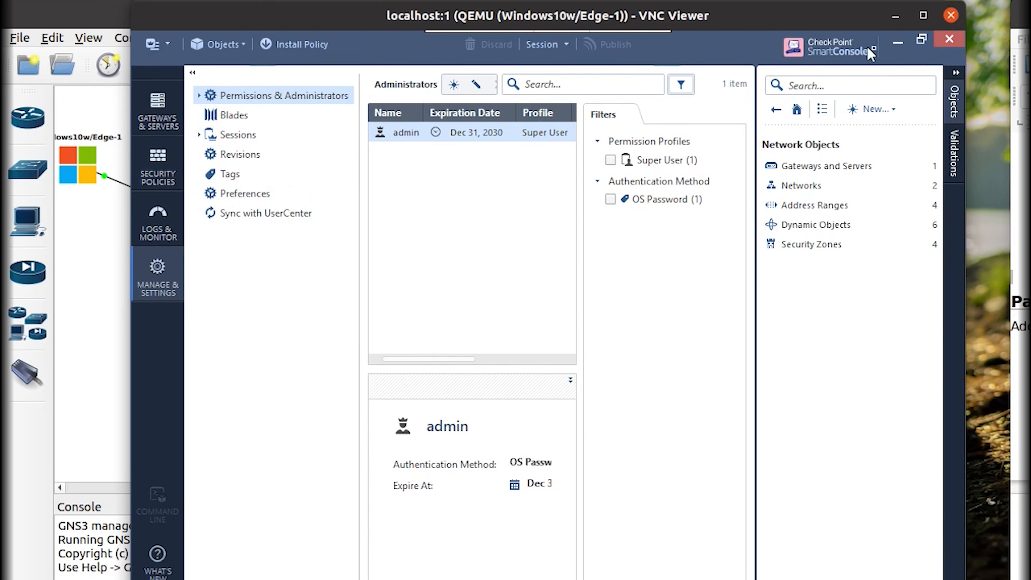
Close SmartConsole and VNC Viewer, then quit GNS3 via File > Quit and confirm exit.
{"action": "left_click", "coordinate": [949, 40]}
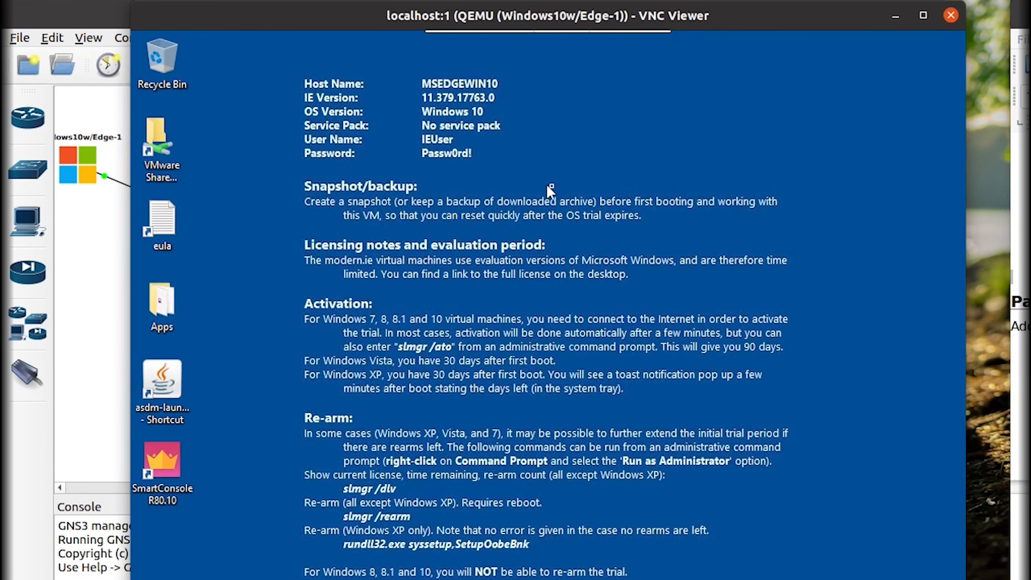
{"action": "left_click", "coordinate": [951, 15]}
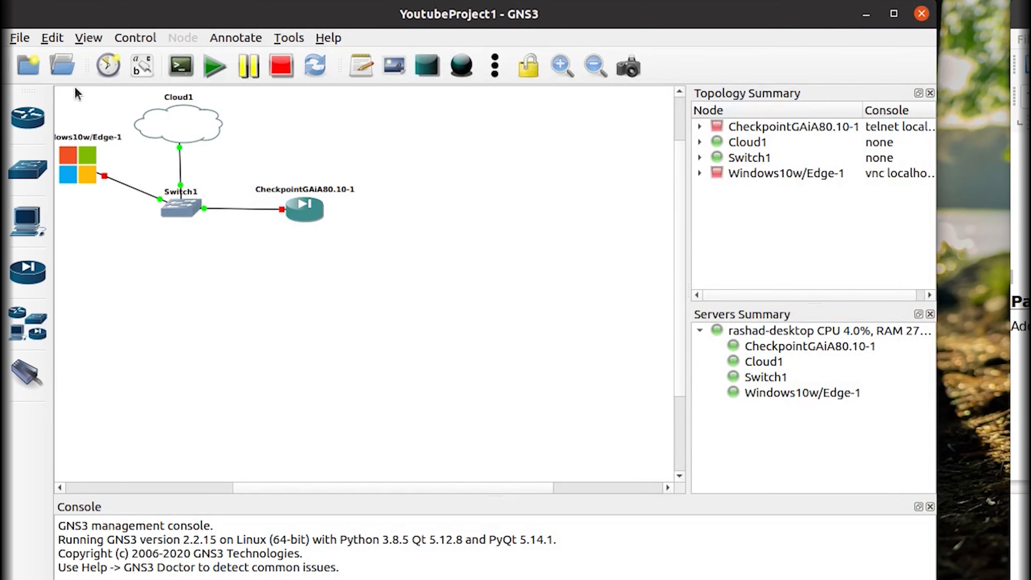
{"action": "left_click", "coordinate": [23, 39]}
{"action": "left_click", "coordinate": [61, 266]}
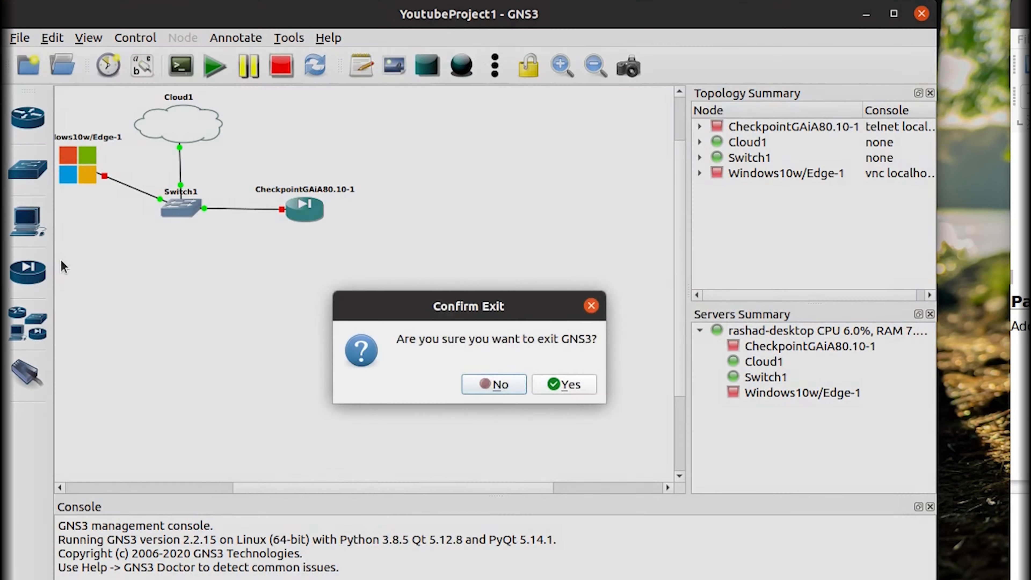
{"action": "left_click", "coordinate": [561, 385]}
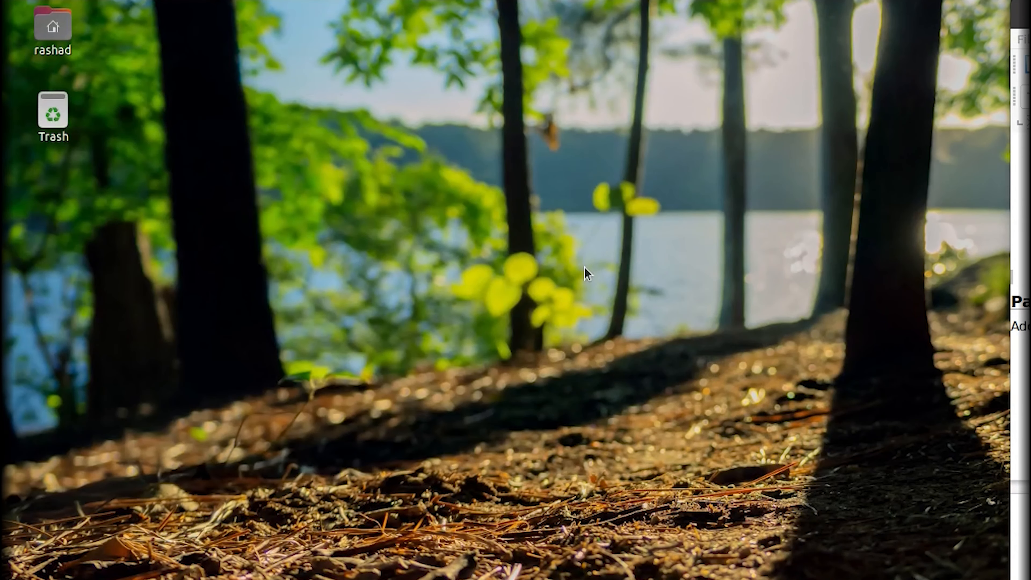